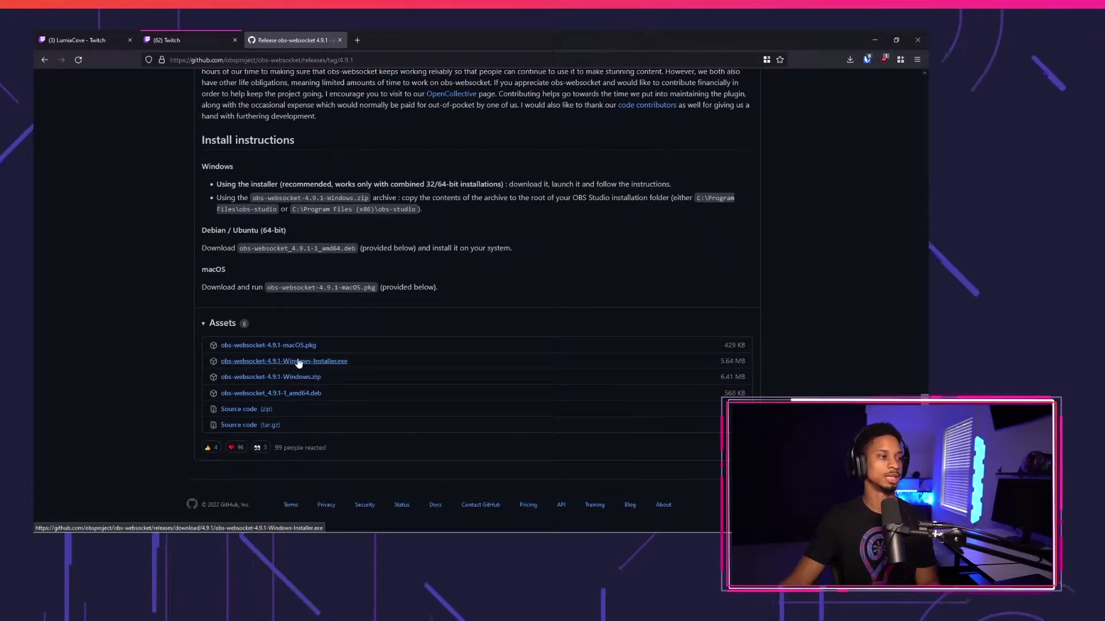
# Step: Download obs-websocket-4.9.1-Windows-Installer.exe from the release assets and run its setup past the license information
pyautogui.click(309, 367)
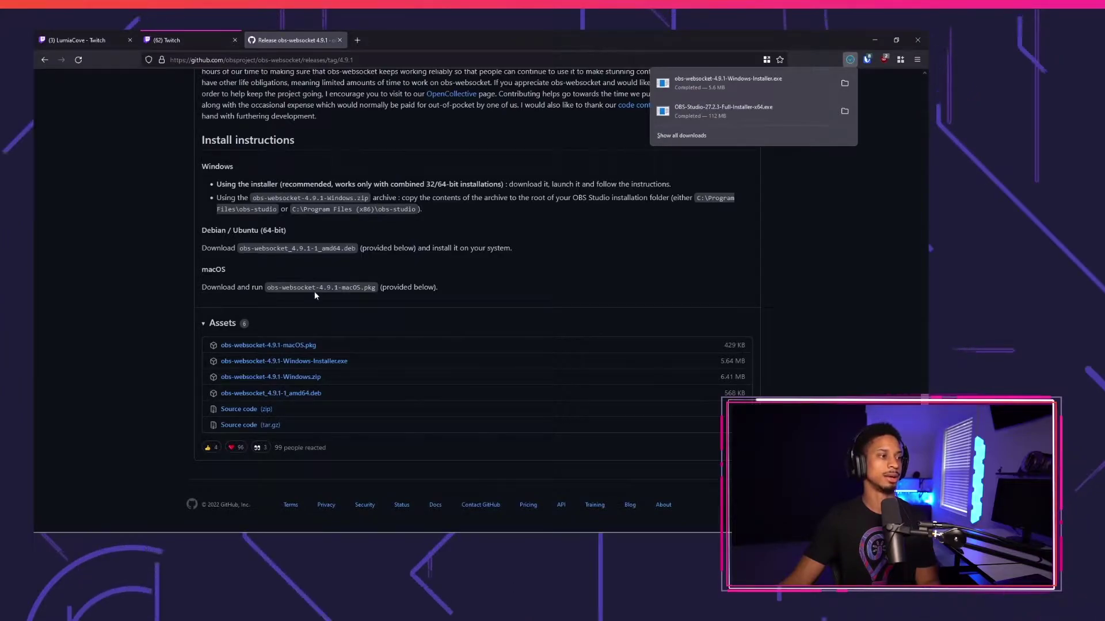
pyautogui.click(745, 84)
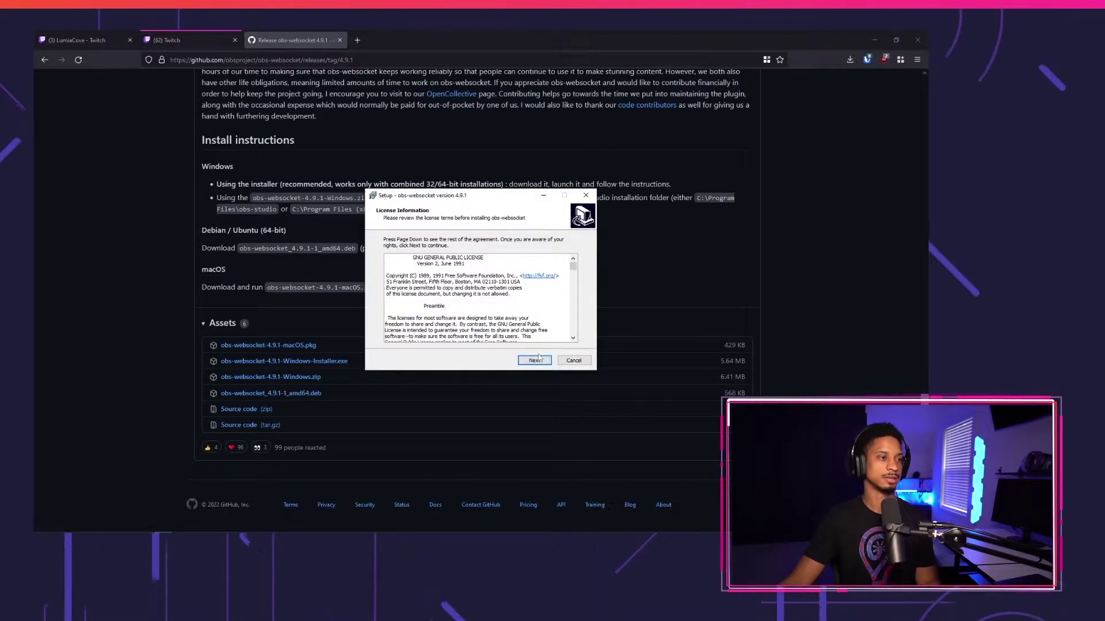
pyautogui.click(534, 360)
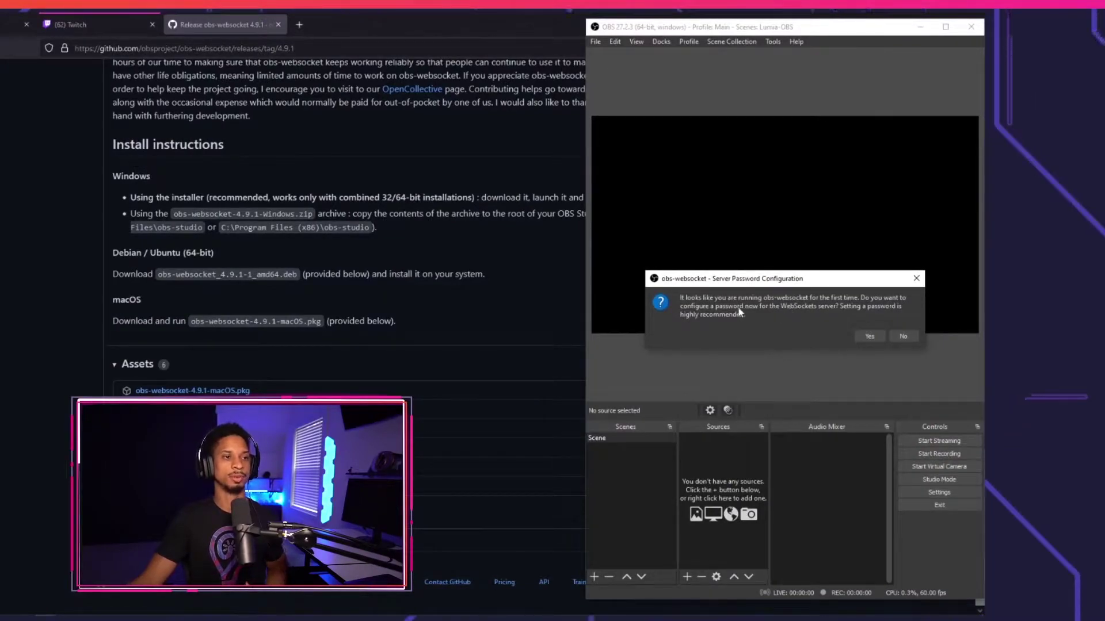
# Step: Switch to OBS, open the WebSockets server configuration and accept server port 4444 with authentication left off
pyautogui.click(867, 336)
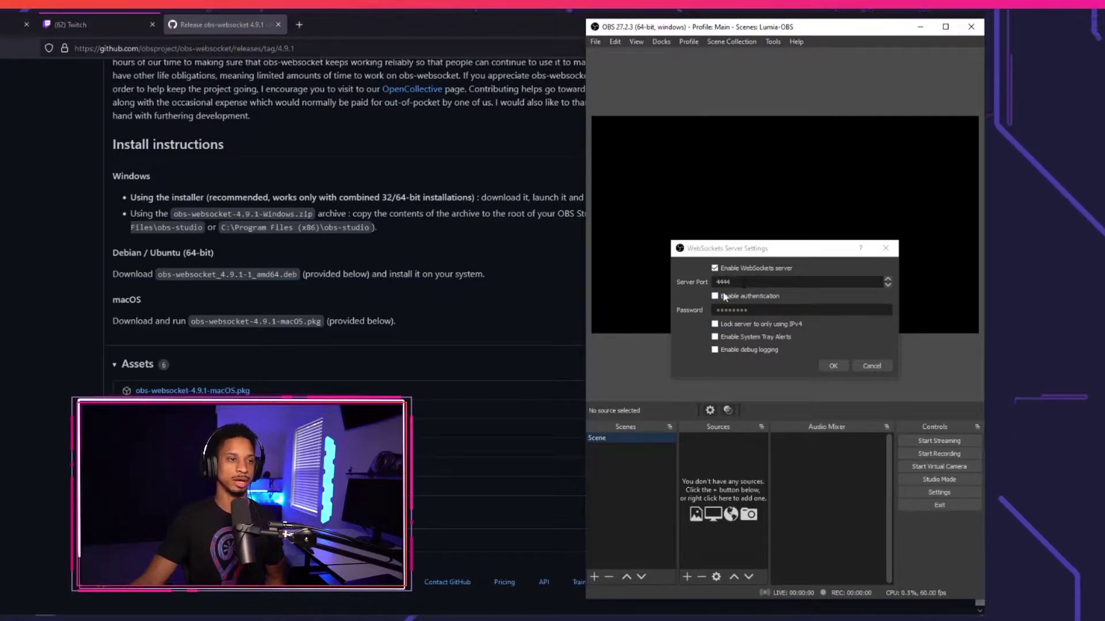
pyautogui.click(692, 278)
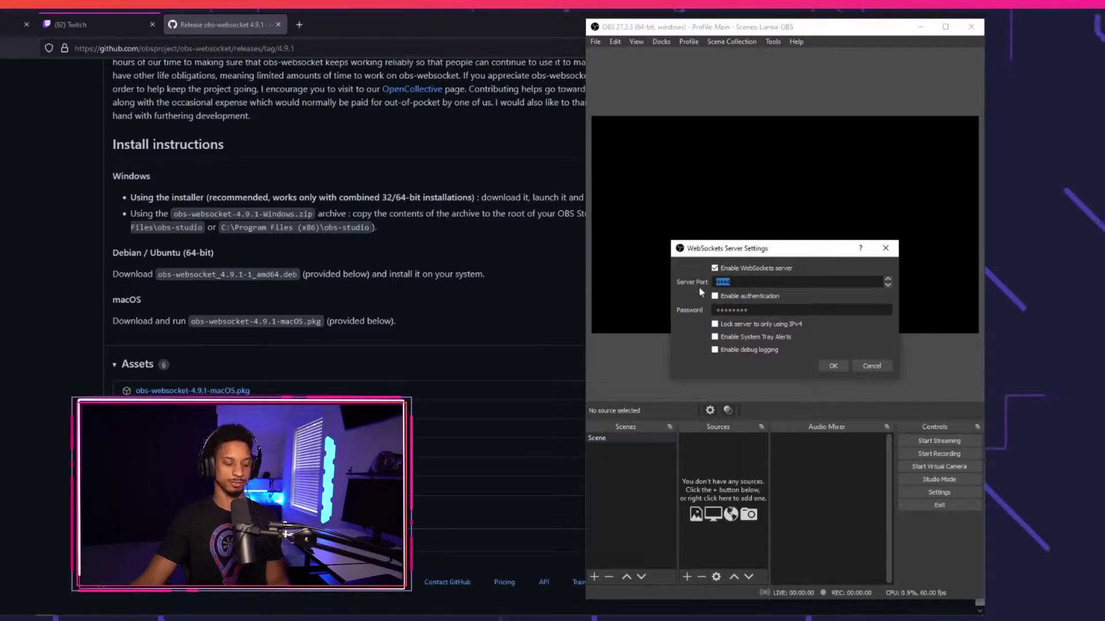
pyautogui.click(824, 363)
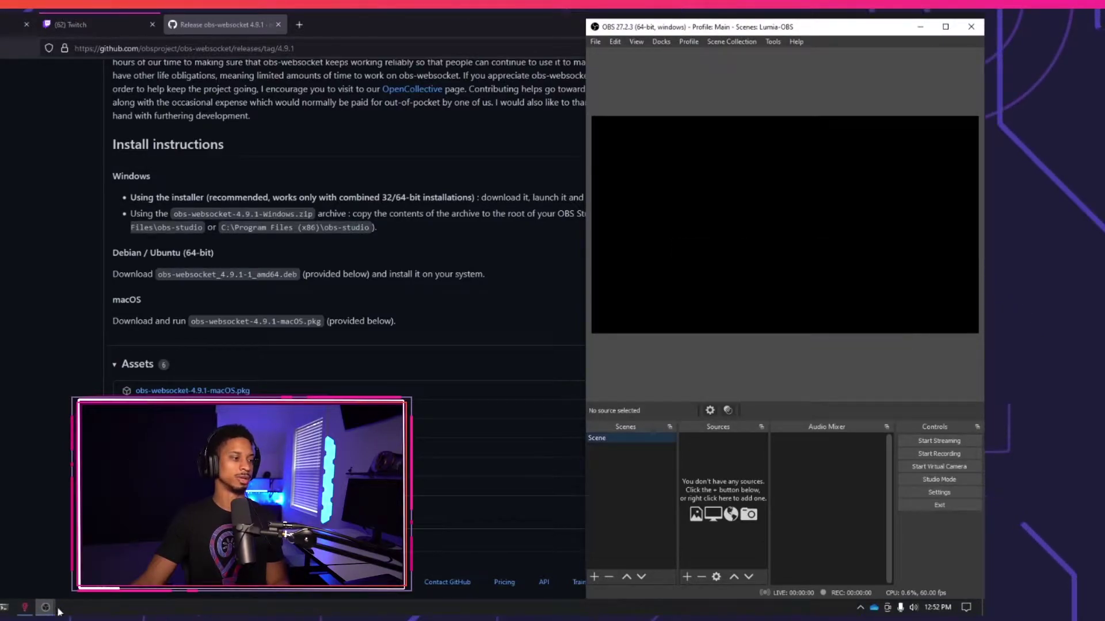
# Step: Switch to Lumia Stream, connect OBS using host IP 127.0.0.1 and port 4444 without a password, and refresh to apply the changes
pyautogui.click(26, 607)
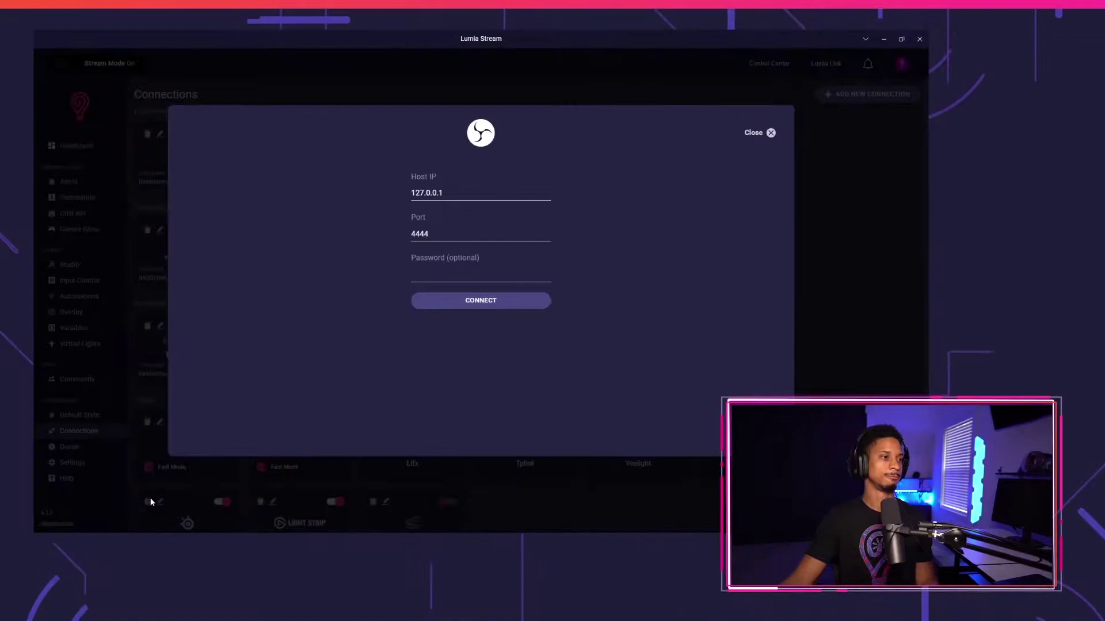
pyautogui.click(448, 244)
pyautogui.click(469, 192)
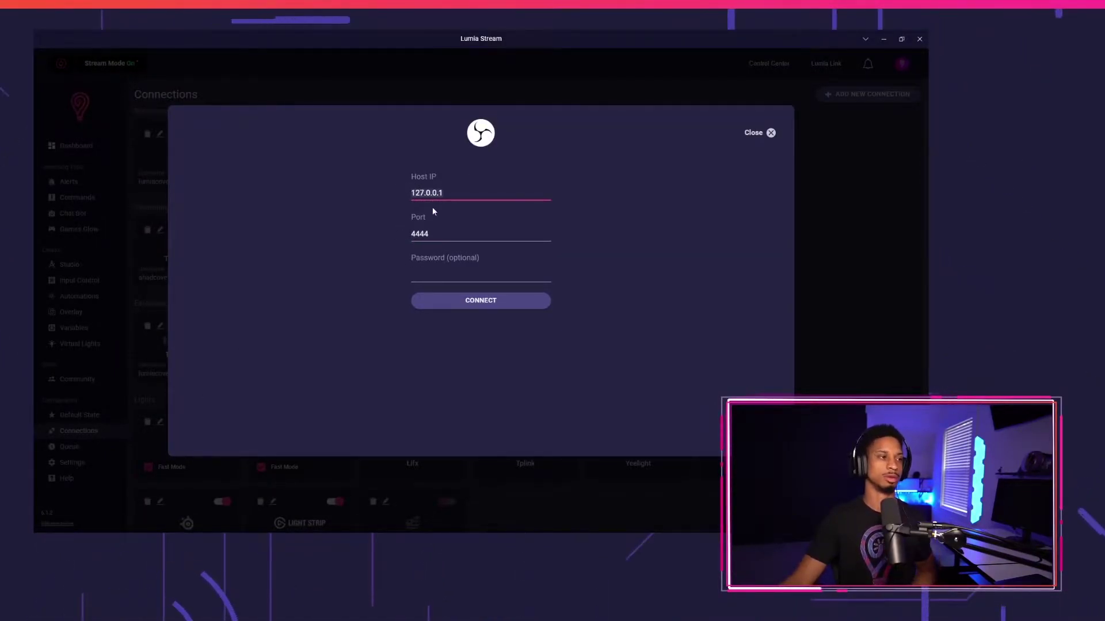
pyautogui.click(454, 277)
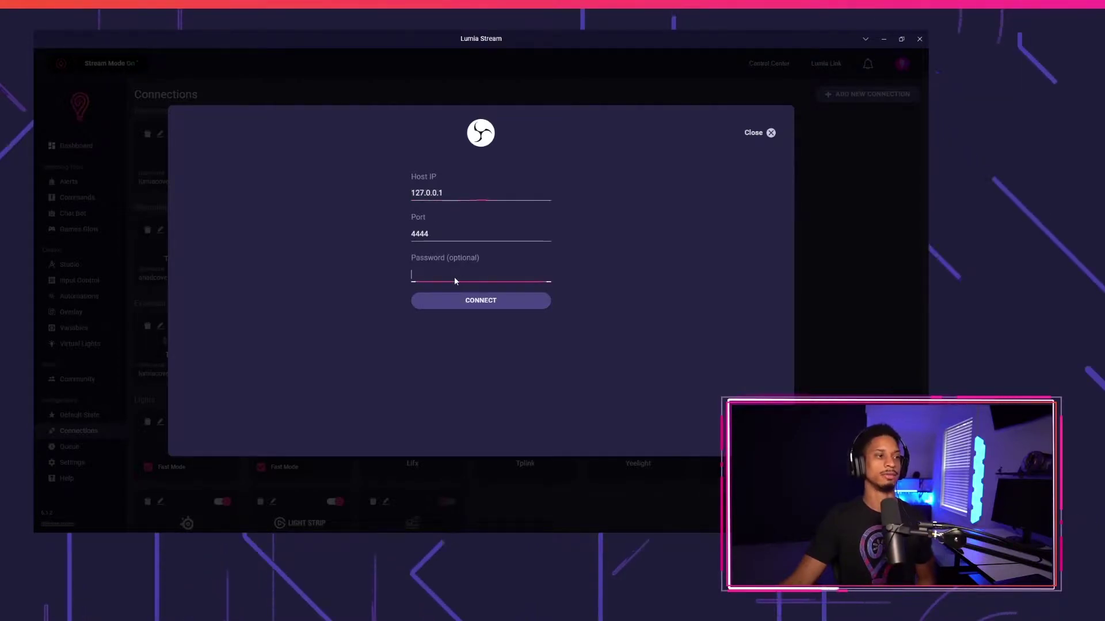
pyautogui.click(494, 301)
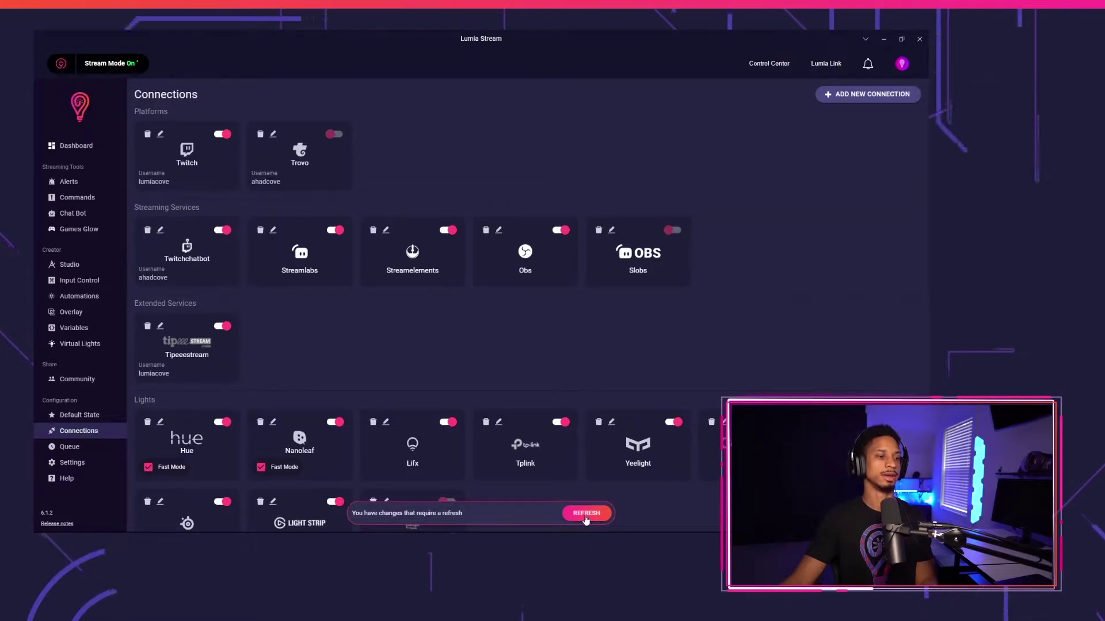
pyautogui.click(588, 516)
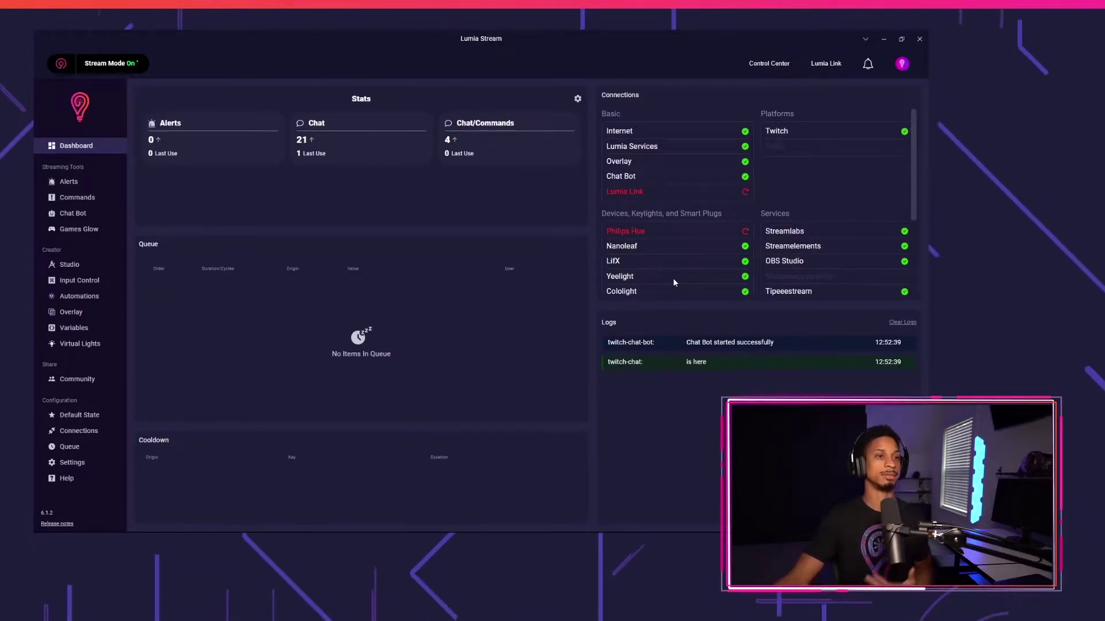
# Step: Arrange the Lumia Stream and OBS windows side by side, giving Lumia Stream more than half of the width
pyautogui.hotkey('alt', 'Tab')
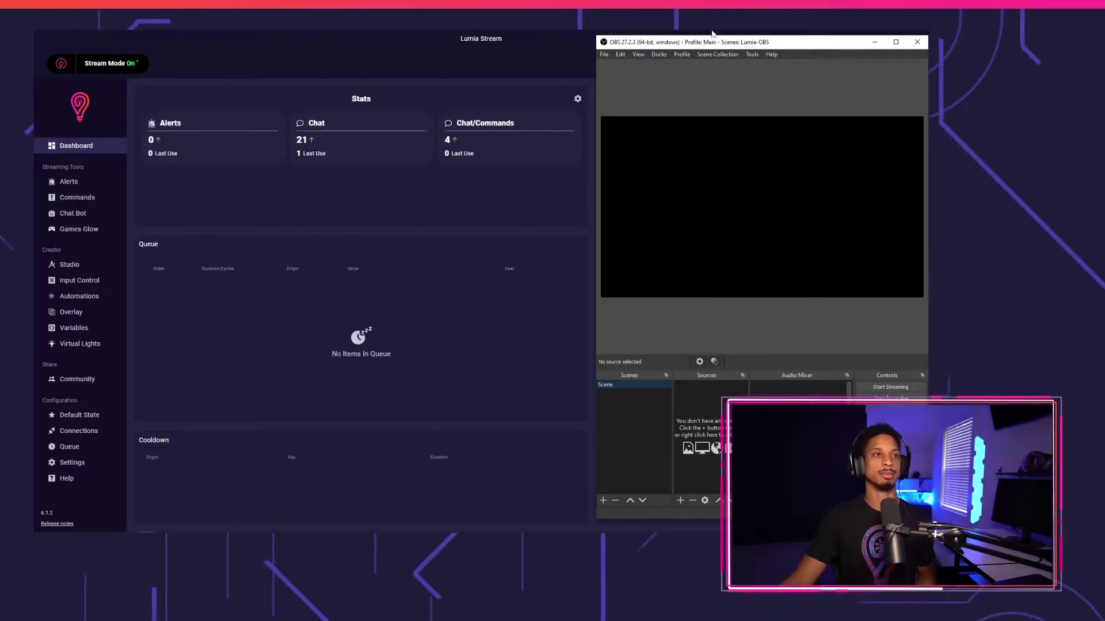
pyautogui.moveTo(732, 45); pyautogui.dragTo(928, 51)
pyautogui.click(185, 167)
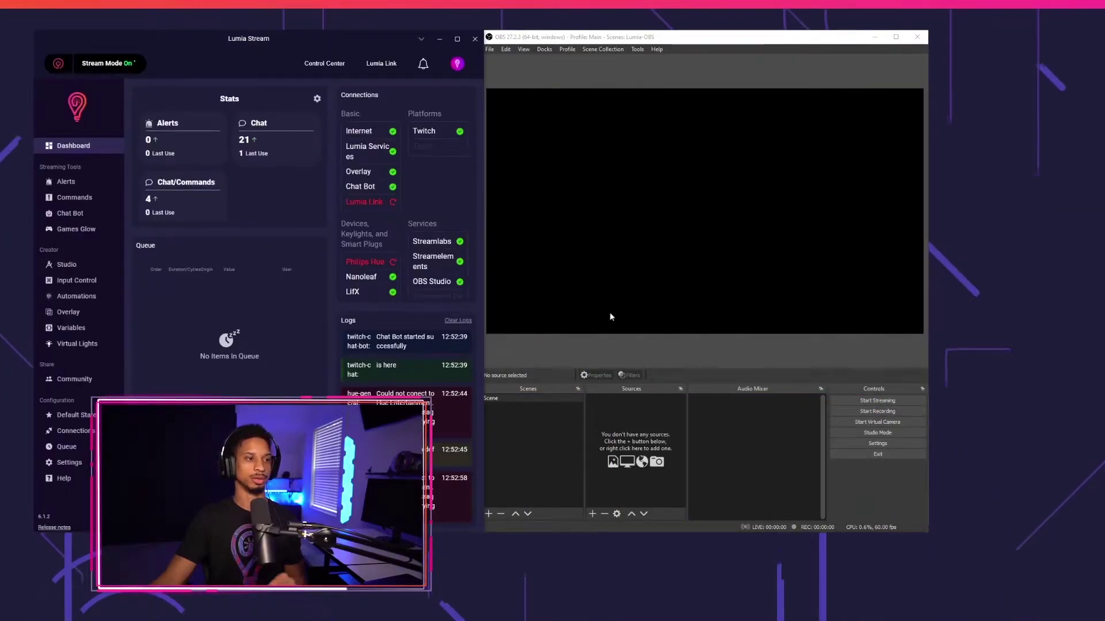
pyautogui.moveTo(482, 243); pyautogui.dragTo(595, 243)
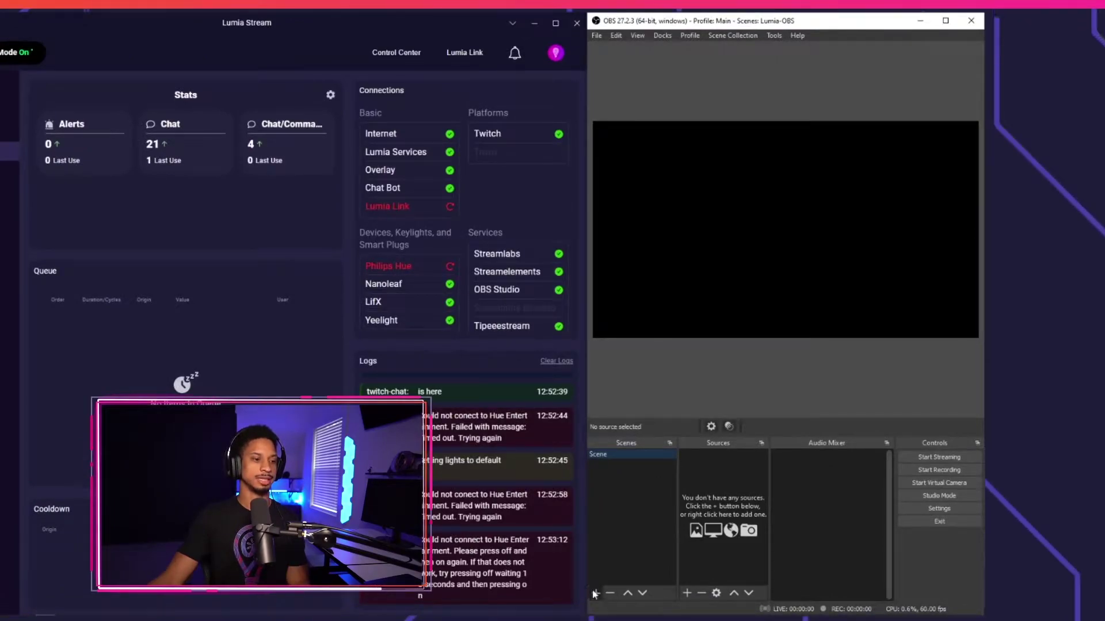
# Step: Add two more scenes in OBS with the default names Scene 2 and Scene 3
pyautogui.click(595, 593)
pyautogui.press('Return')
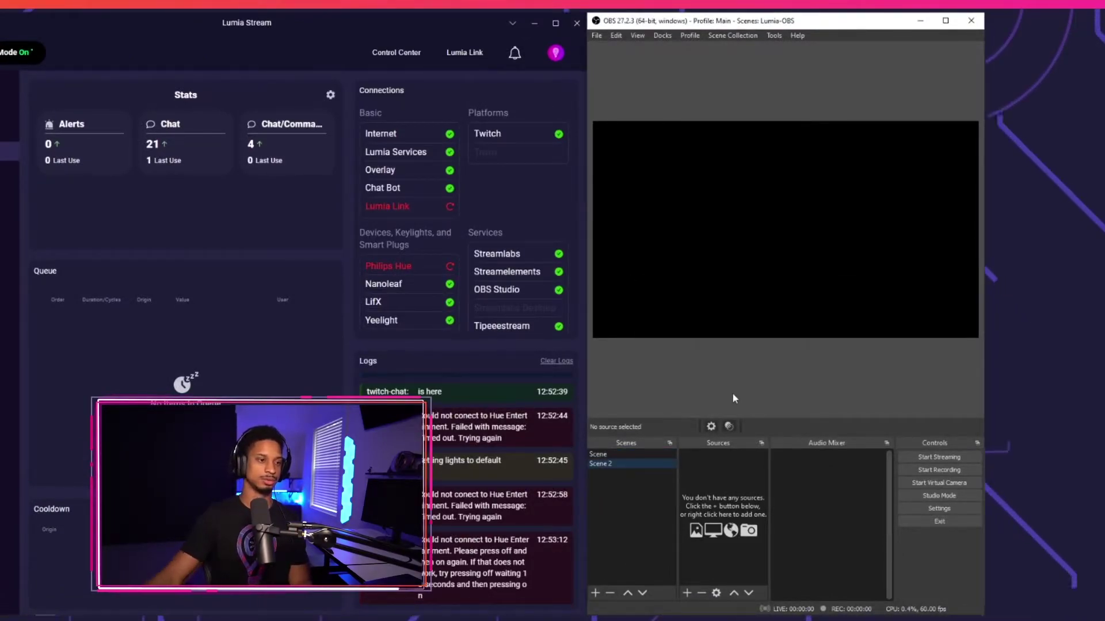
pyautogui.click(596, 593)
pyautogui.click(765, 338)
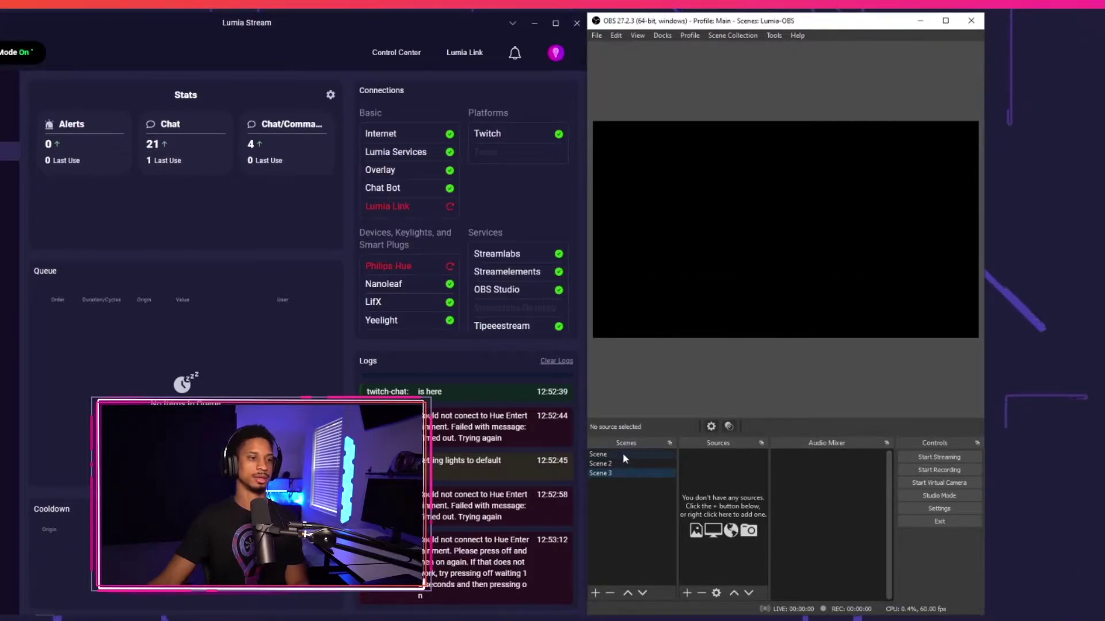
pyautogui.click(686, 593)
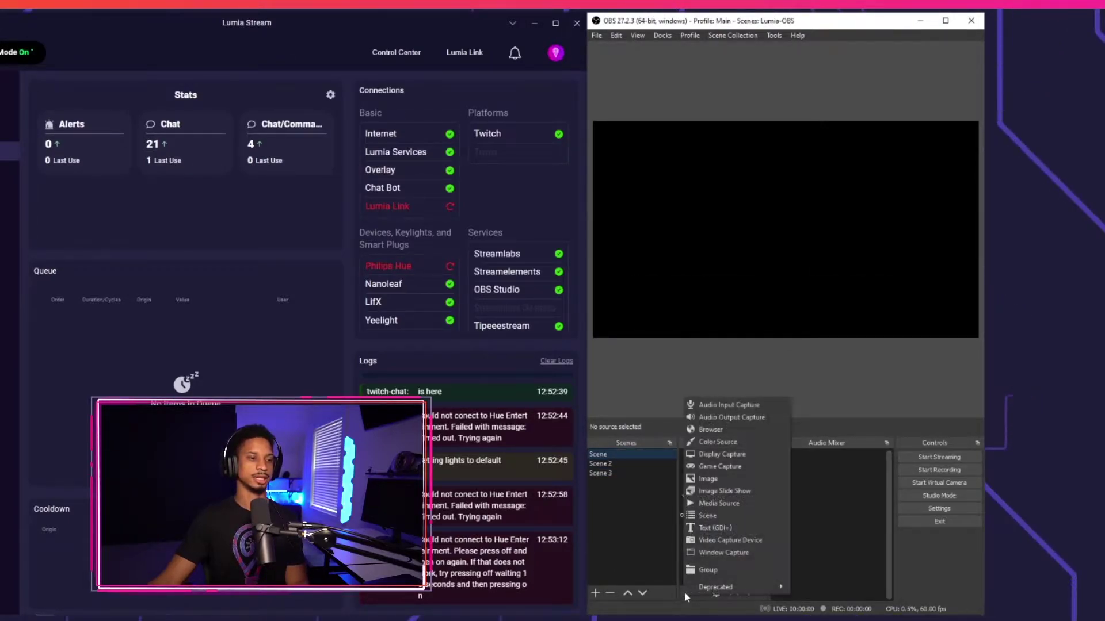
pyautogui.click(711, 430)
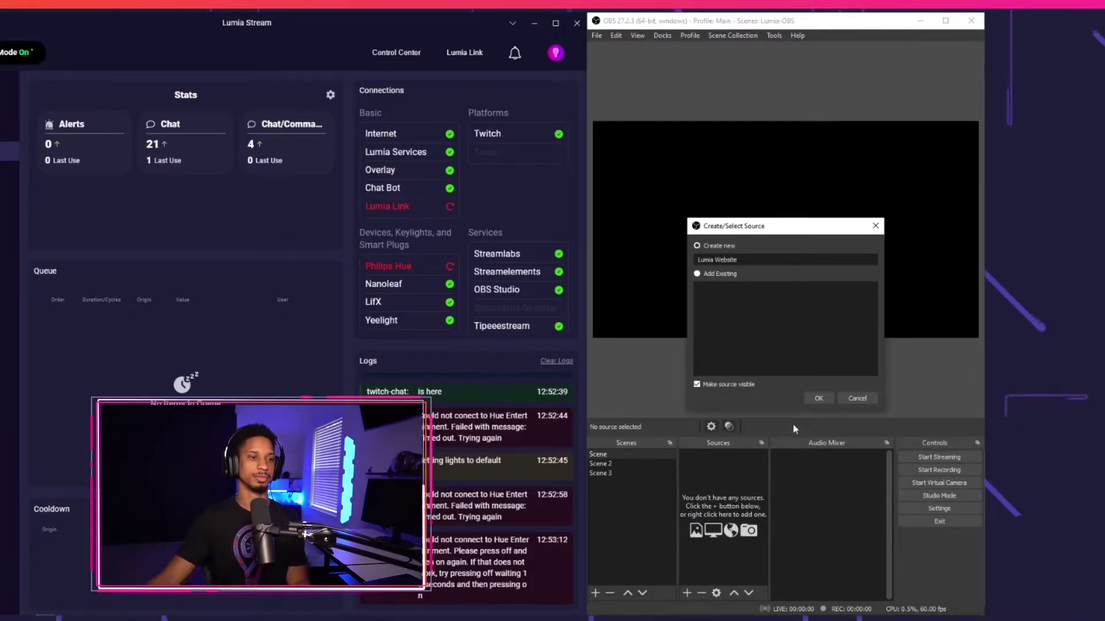
pyautogui.click(816, 401)
pyautogui.write('https://lumiastream.com')
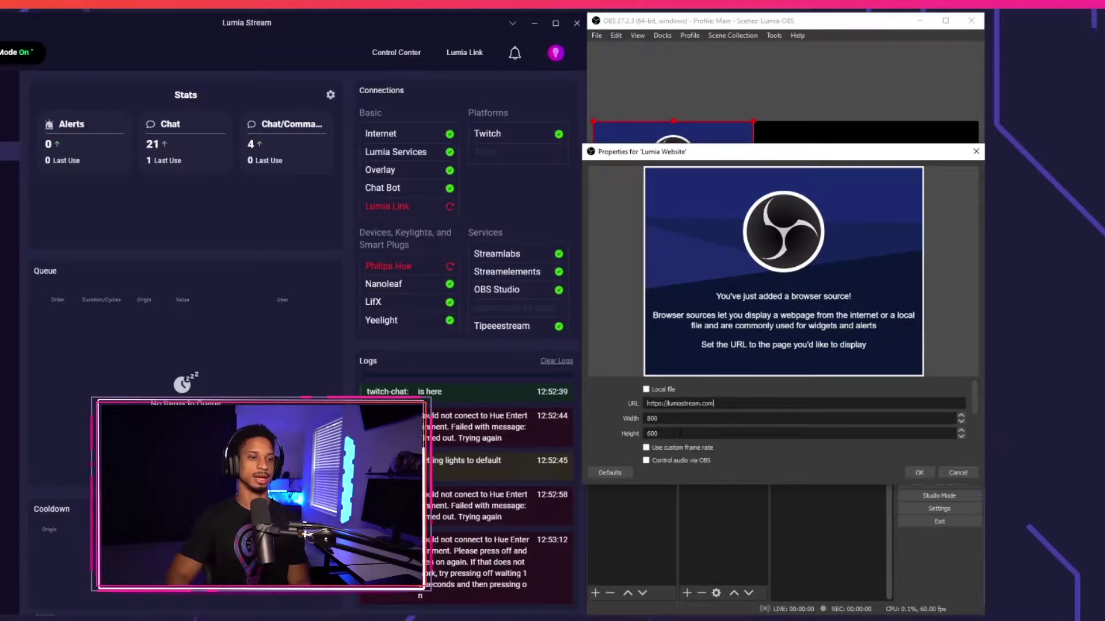
pyautogui.click(918, 473)
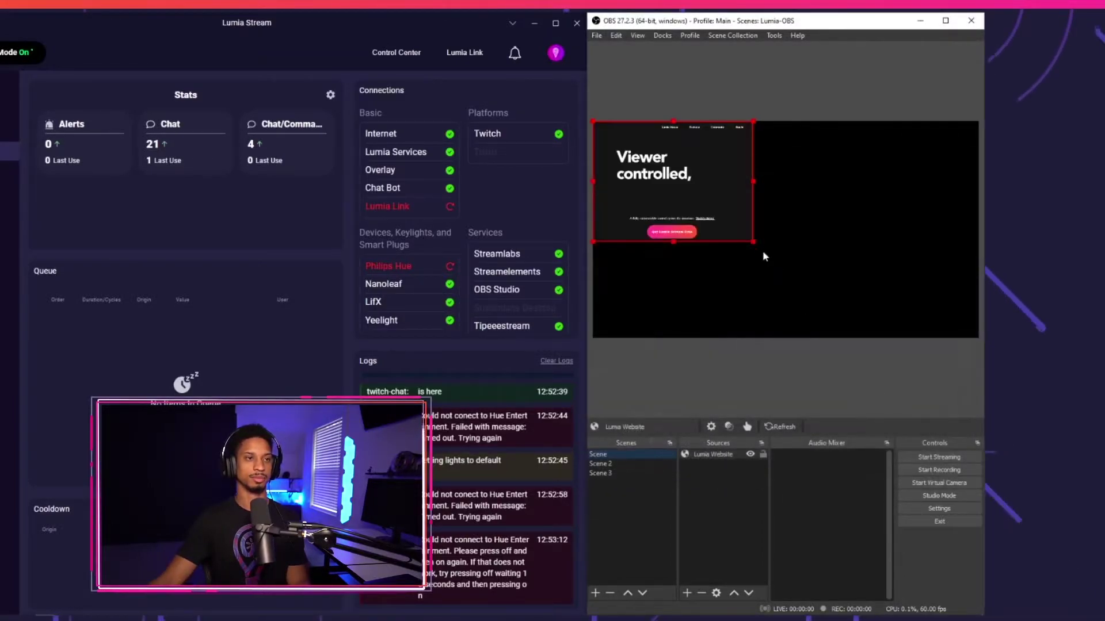
pyautogui.moveTo(751, 242); pyautogui.dragTo(982, 356)
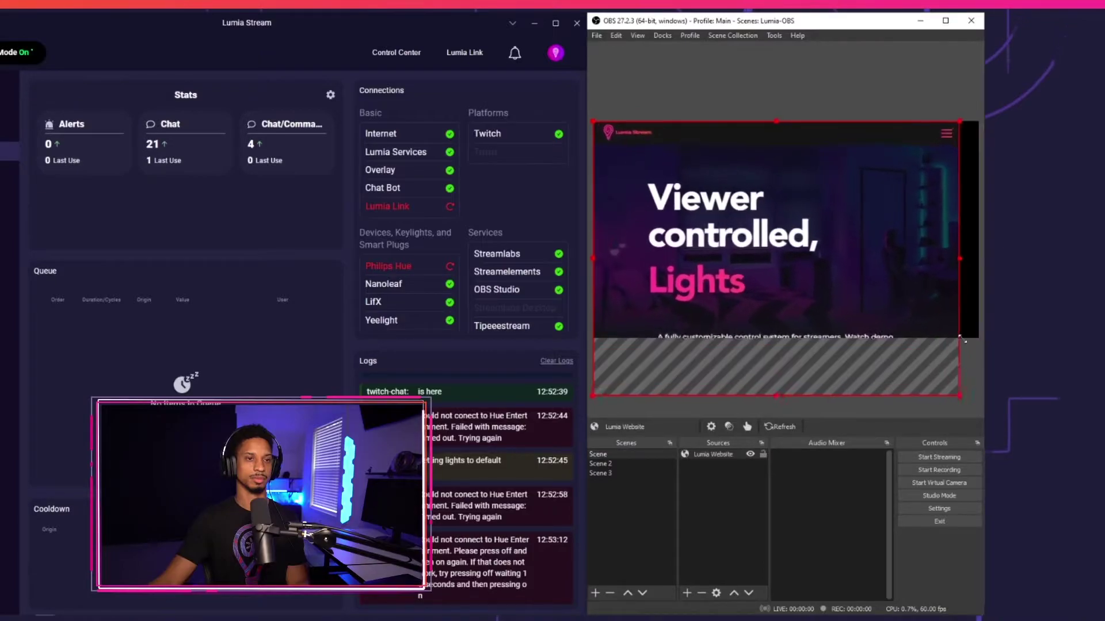
# Step: Add a Text (GDI+) source named Scene 2 text to Scene 2, containing "Wow, this is a test"
pyautogui.click(600, 464)
pyautogui.click(687, 593)
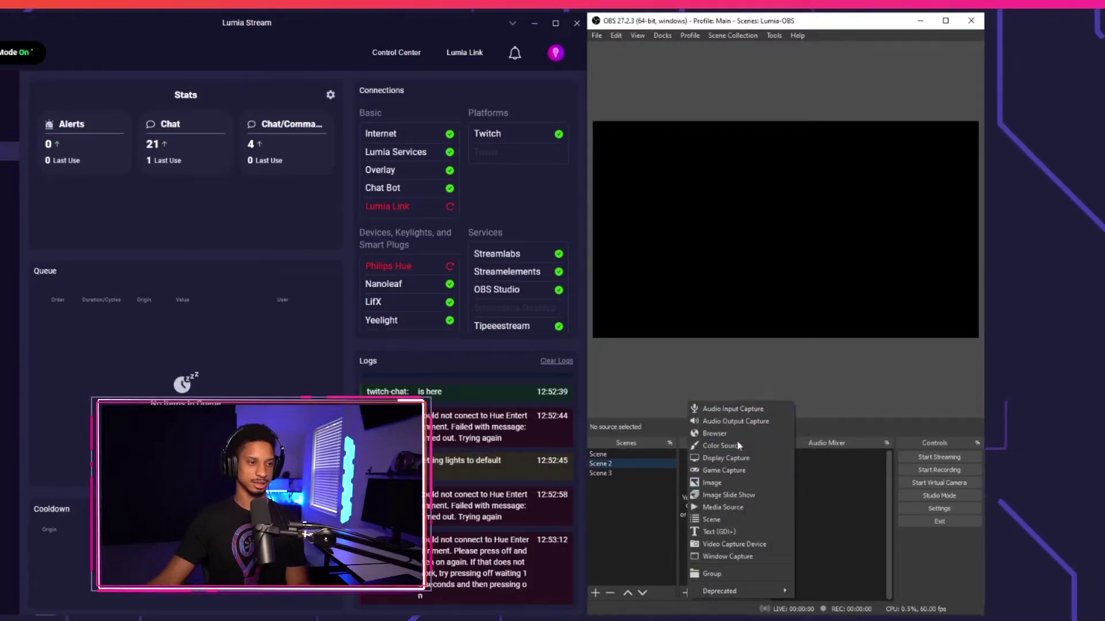
pyautogui.click(719, 535)
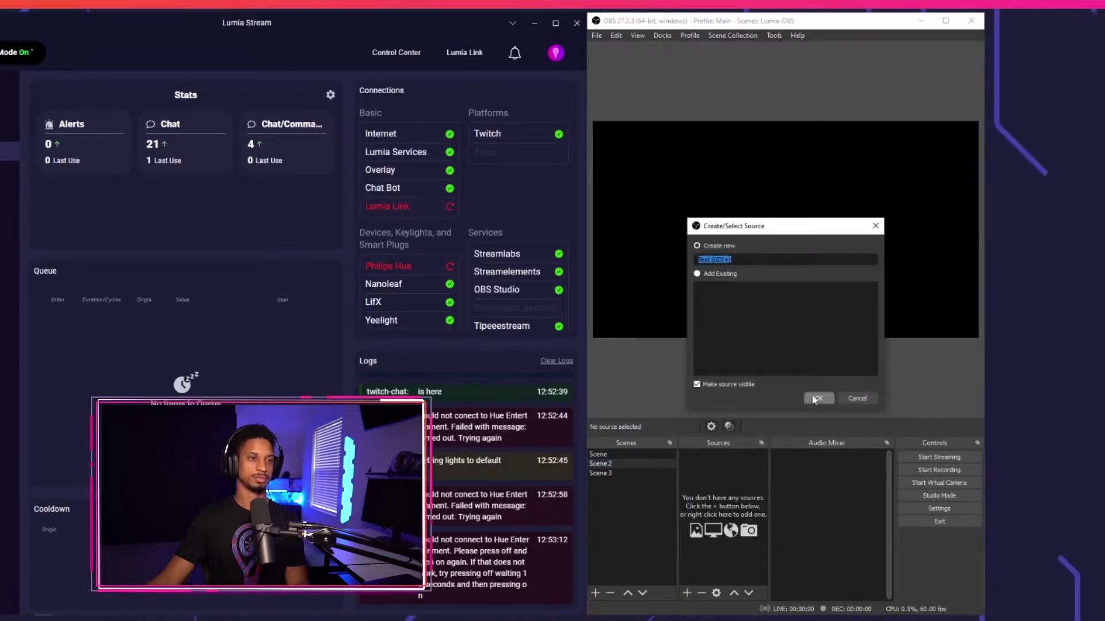
pyautogui.write('Scene 2 text')
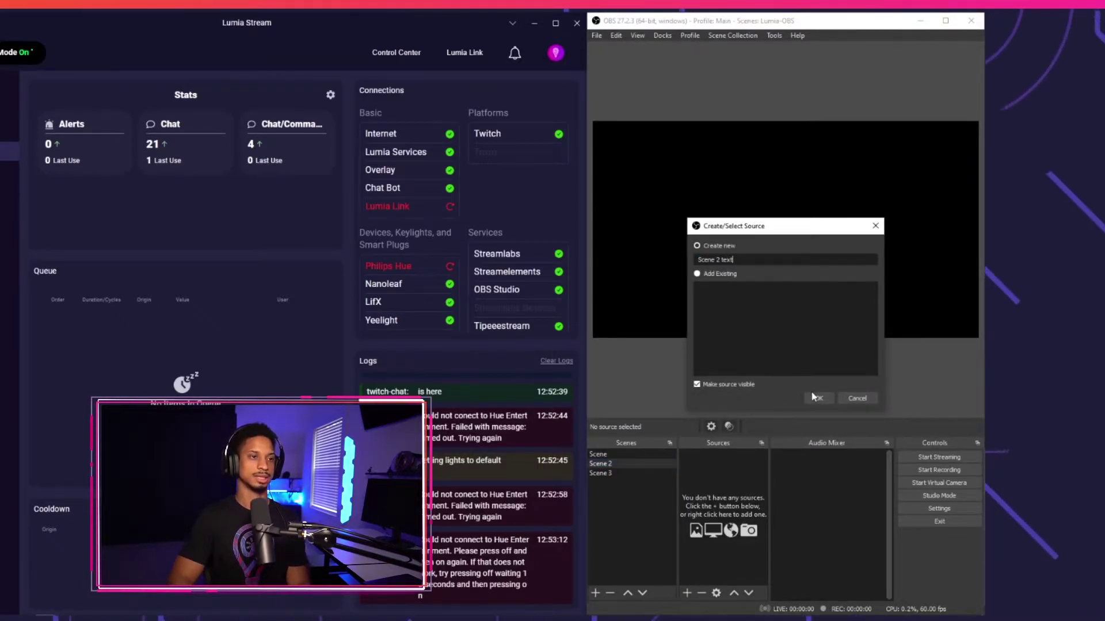
pyautogui.click(816, 397)
pyautogui.write('Wow, ths')
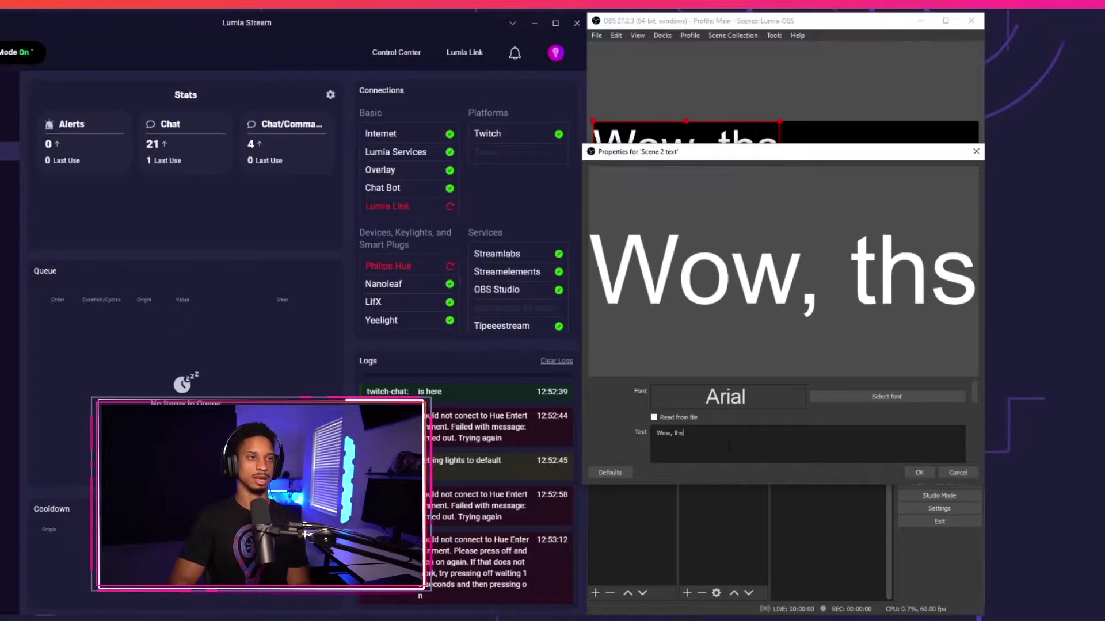
pyautogui.press('BackSpace')
pyautogui.press('BackSpace')
pyautogui.write('is is a test')
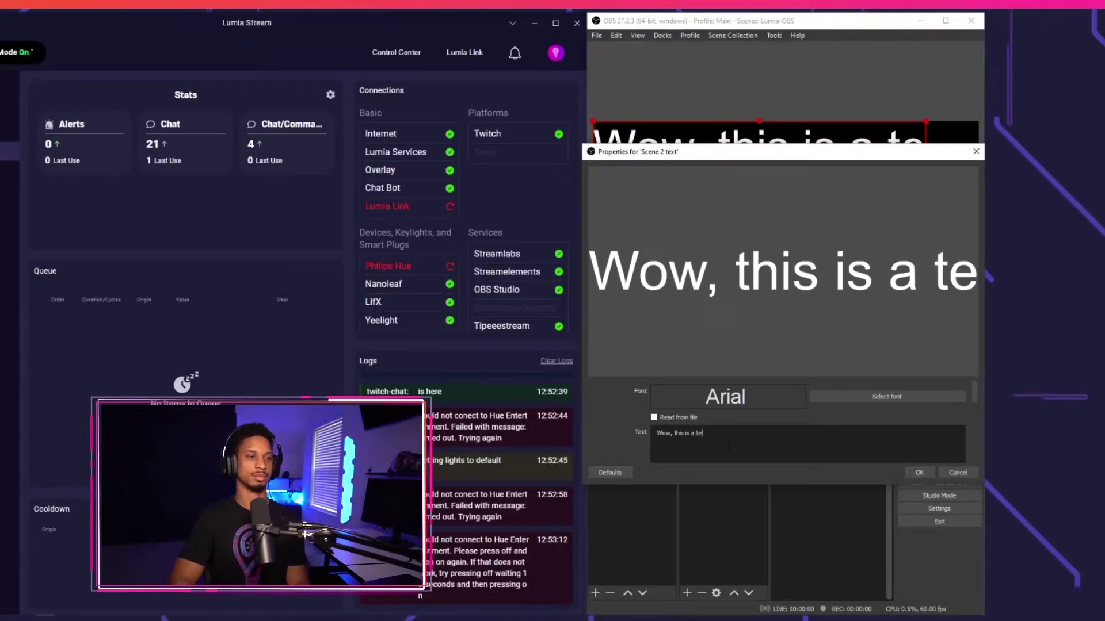
pyautogui.click(918, 472)
# Step: Add a media source named Loop-Intro to Scene 3 using a local video file, and switch back to the first scene
pyautogui.click(612, 473)
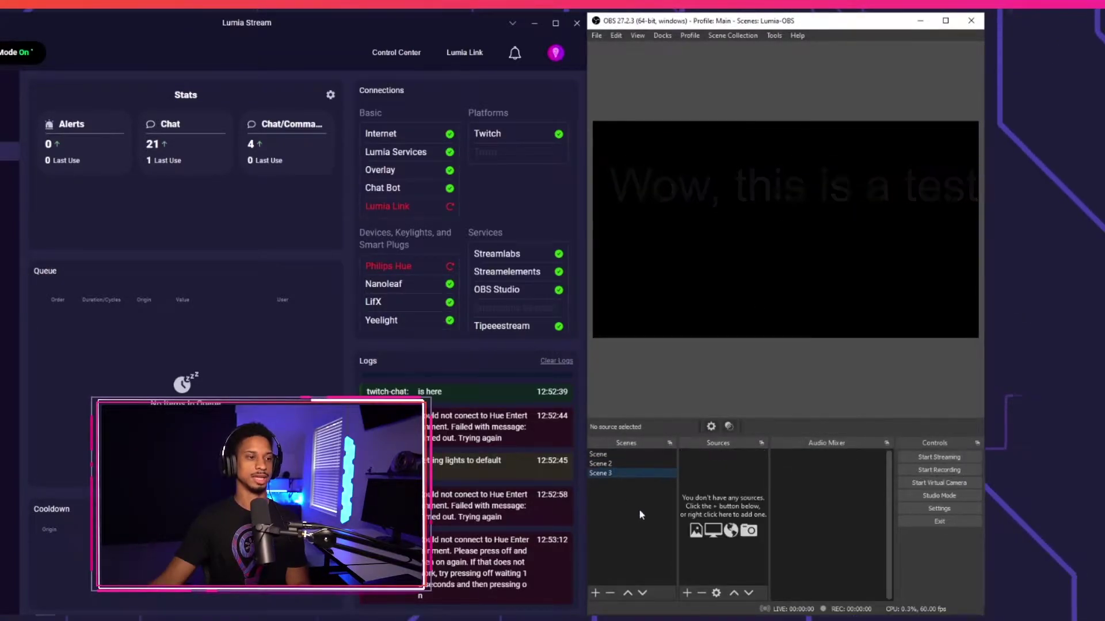
pyautogui.click(687, 593)
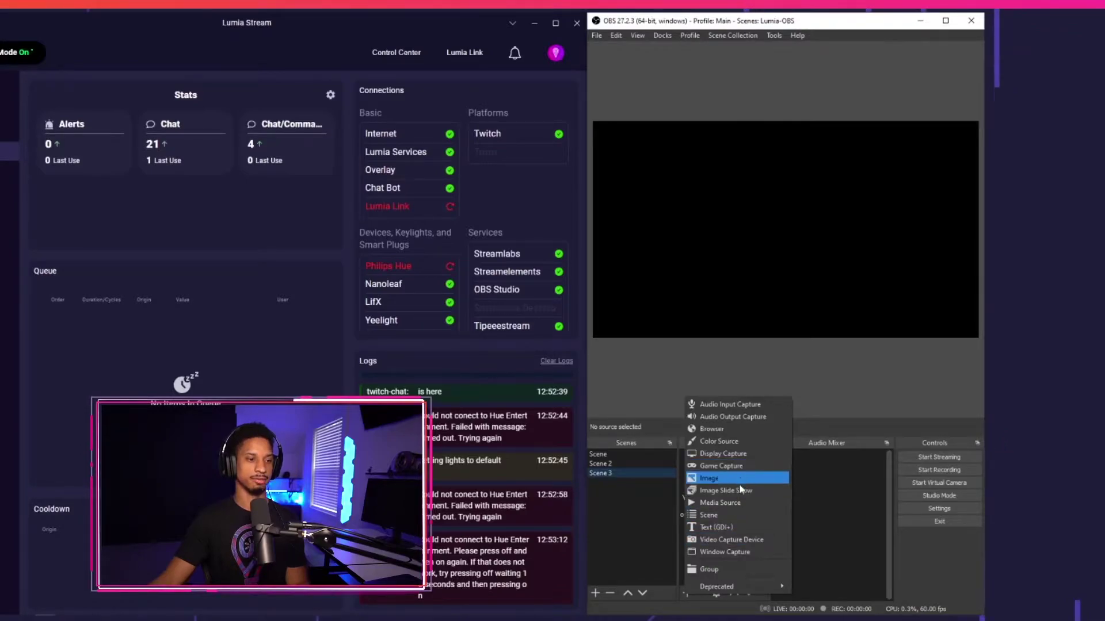
pyautogui.click(719, 502)
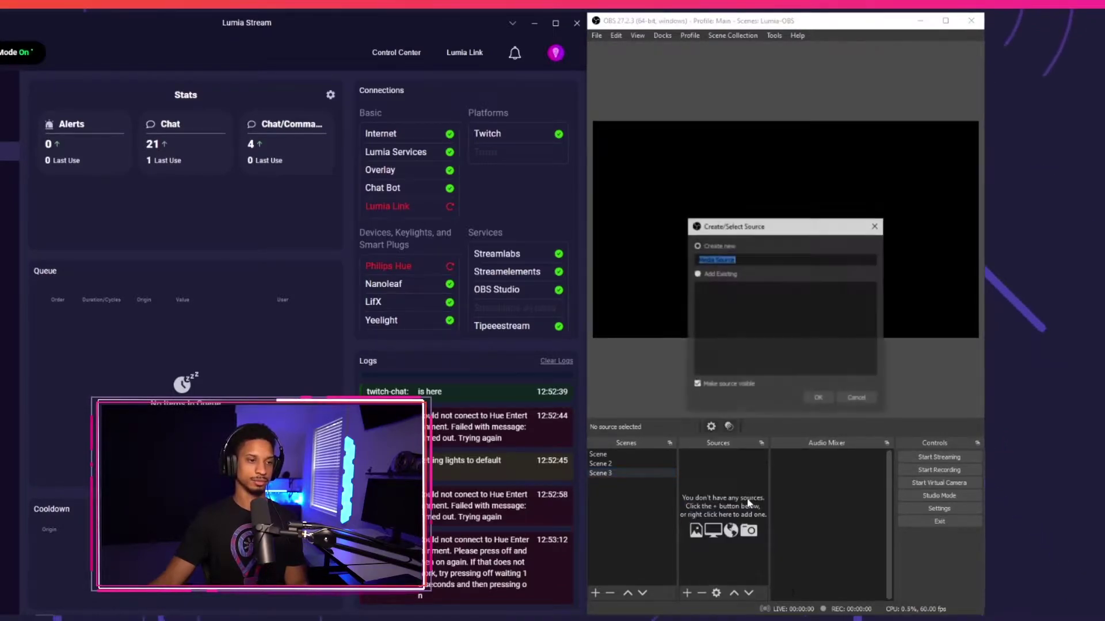
pyautogui.click(819, 398)
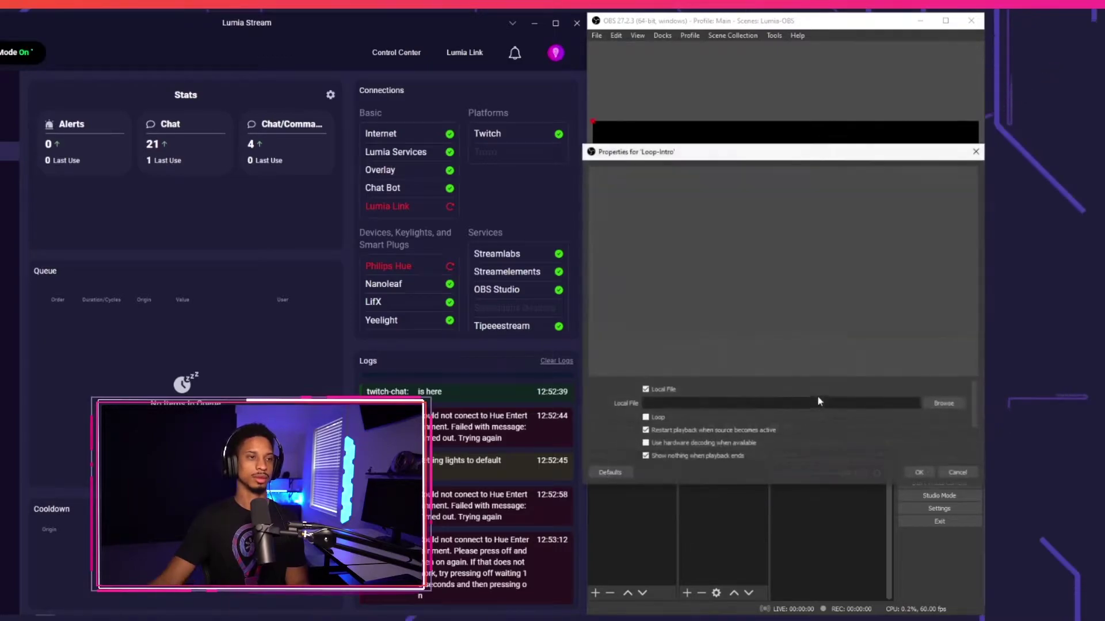
pyautogui.click(944, 402)
pyautogui.doubleClick(598, 325)
pyautogui.press('Return')
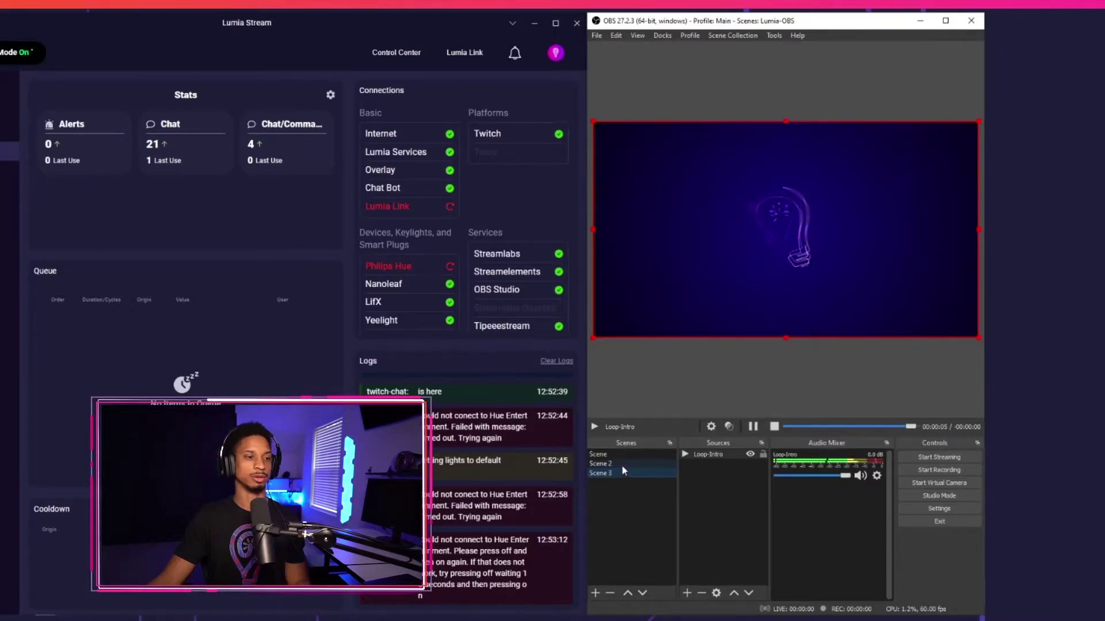
pyautogui.click(620, 464)
pyautogui.click(621, 455)
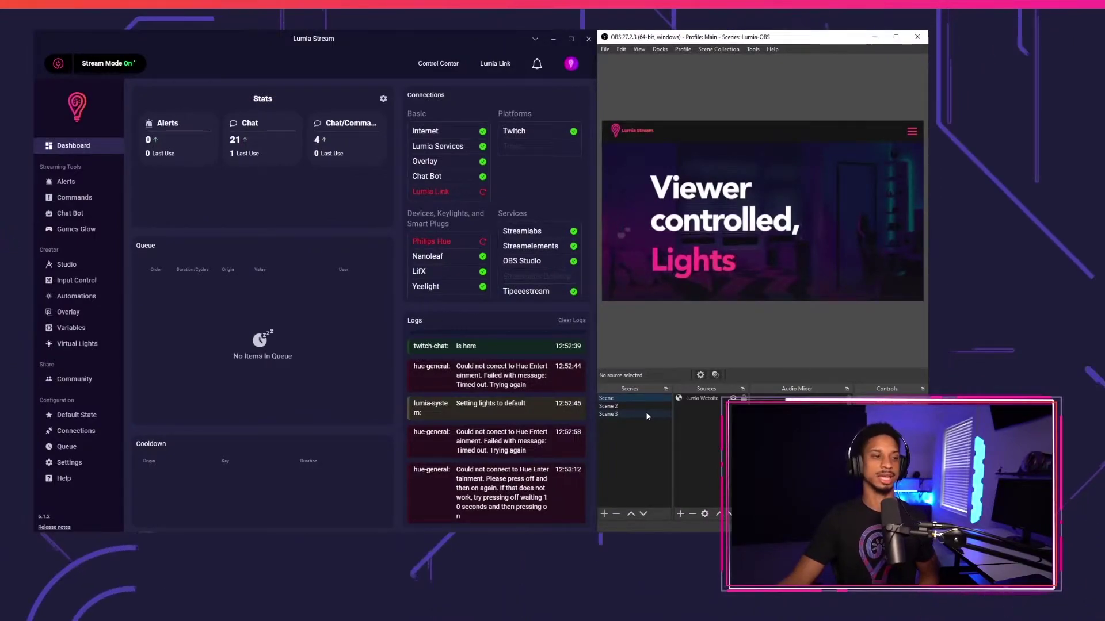
# Step: Create a chat command named scene2 in Lumia Stream and set its type to No Light Change
pyautogui.click(86, 198)
pyautogui.click(523, 126)
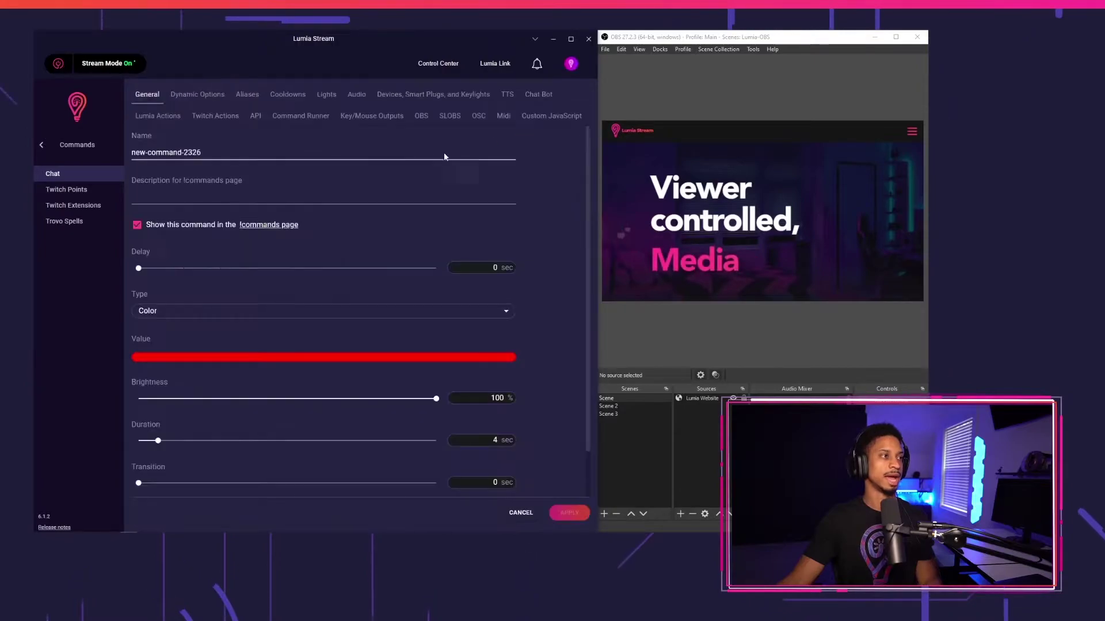
pyautogui.hotkey('ctrl', 'a')
pyautogui.write('scene2')
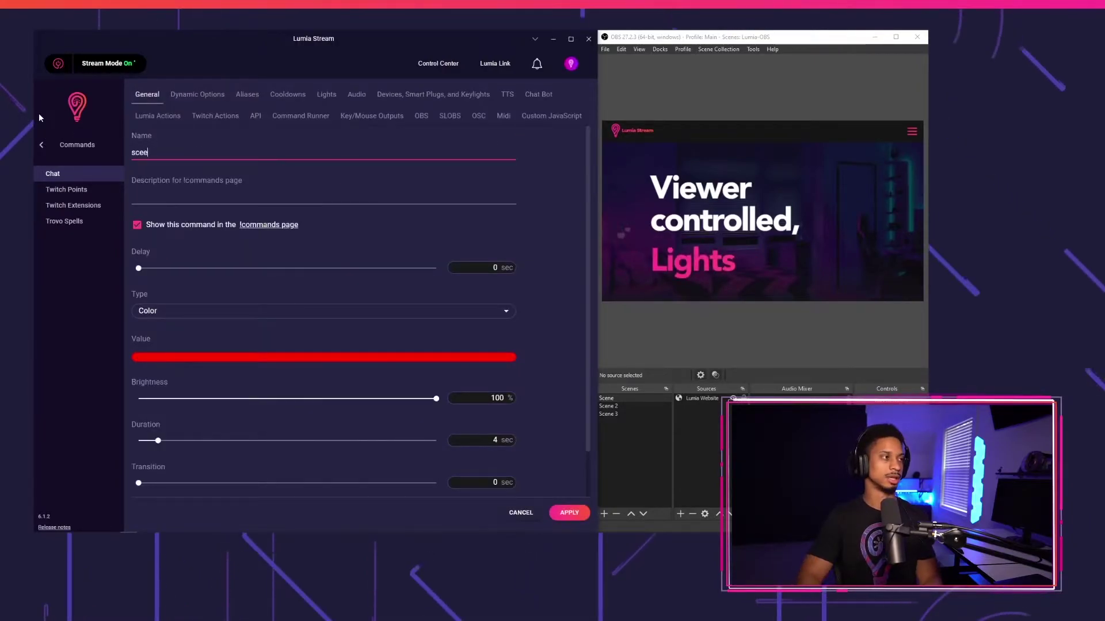
pyautogui.click(241, 313)
pyautogui.click(167, 311)
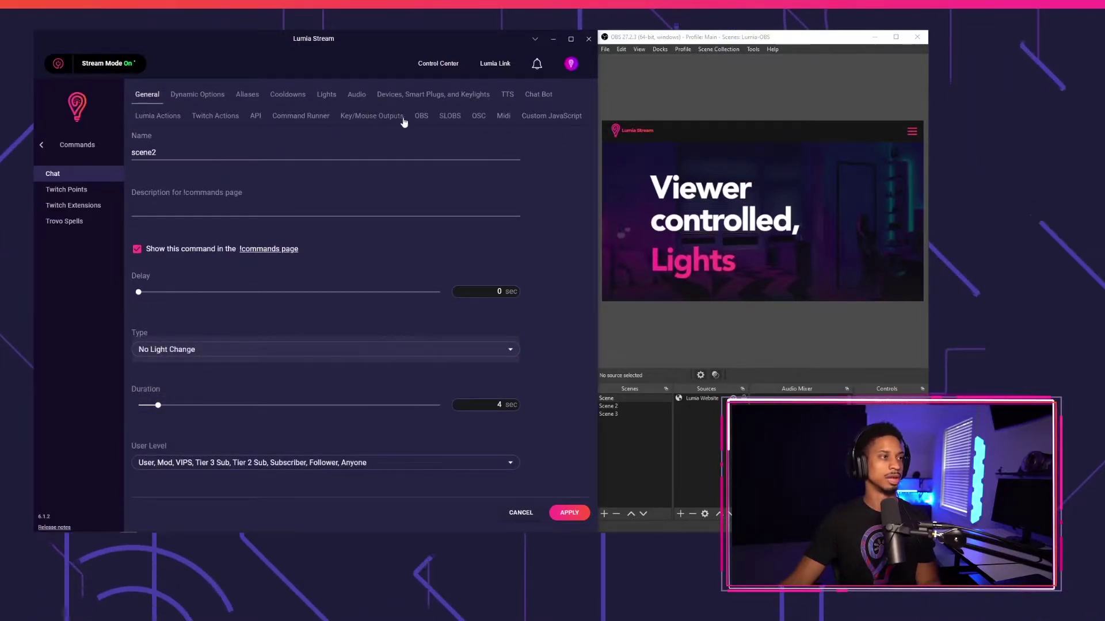
# Step: Set up a Scene Set OBS action for the scene2 command, refreshing the OBS settings and choosing Scene 2 as its scene
pyautogui.click(424, 121)
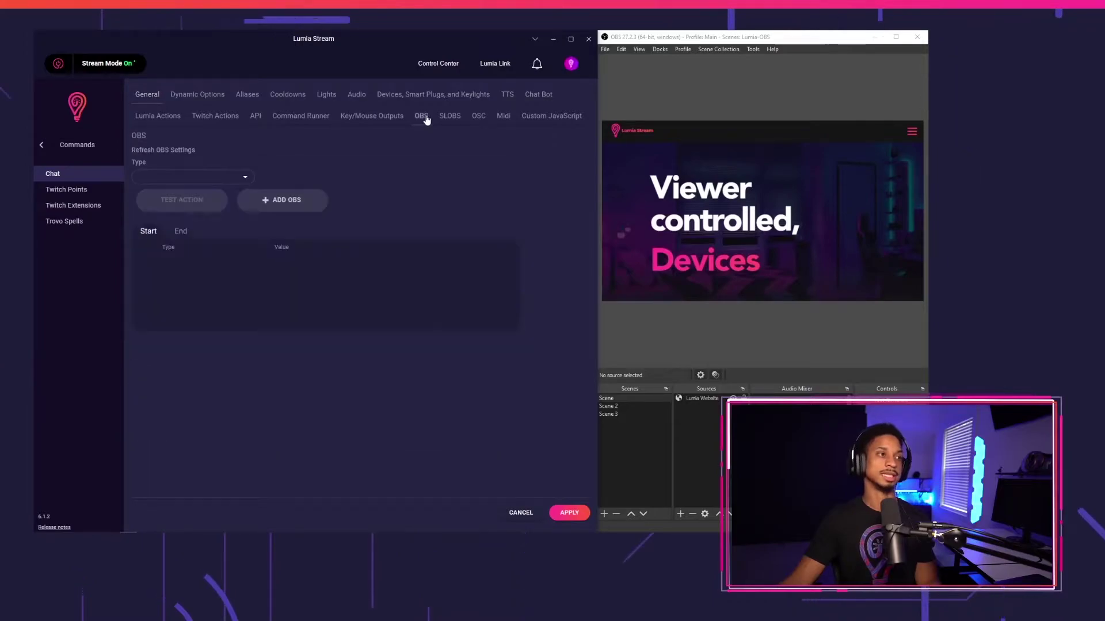
pyautogui.click(220, 179)
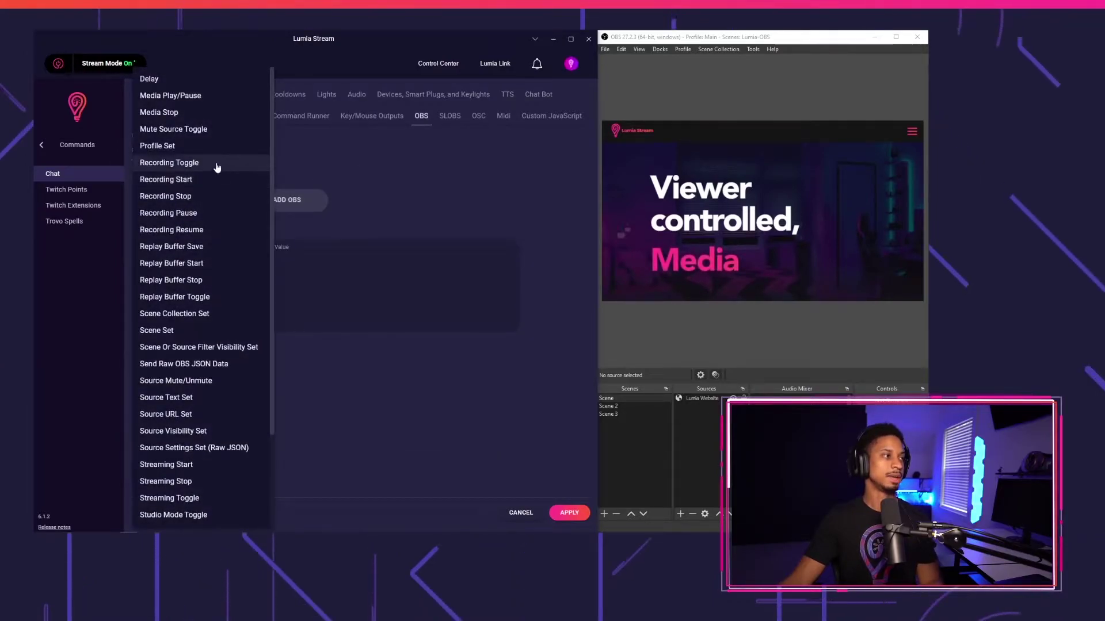
pyautogui.click(180, 332)
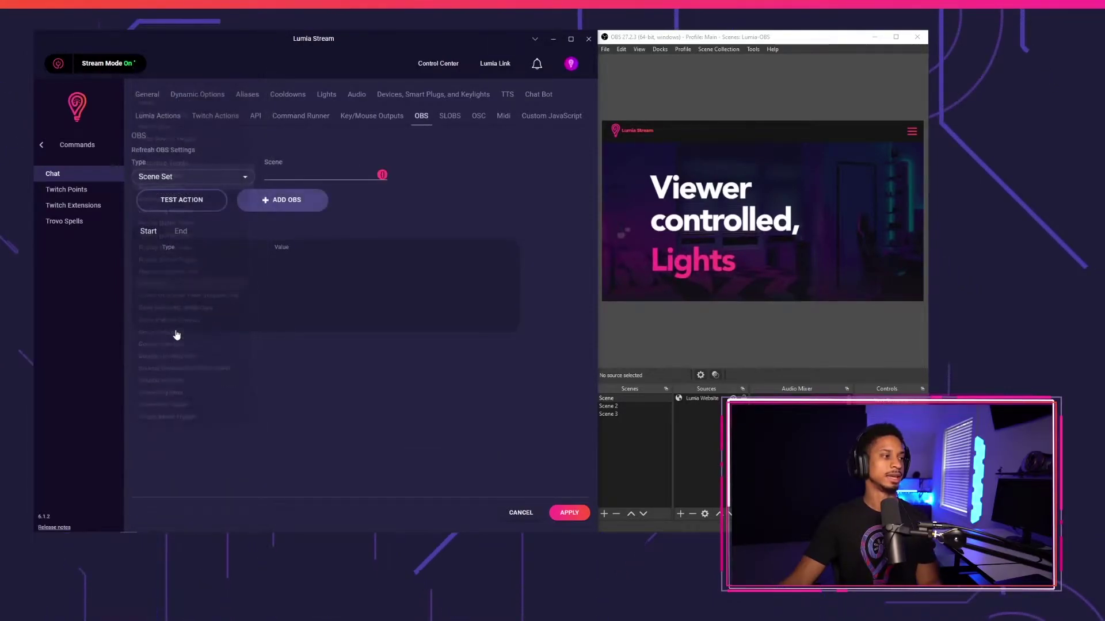
pyautogui.click(316, 176)
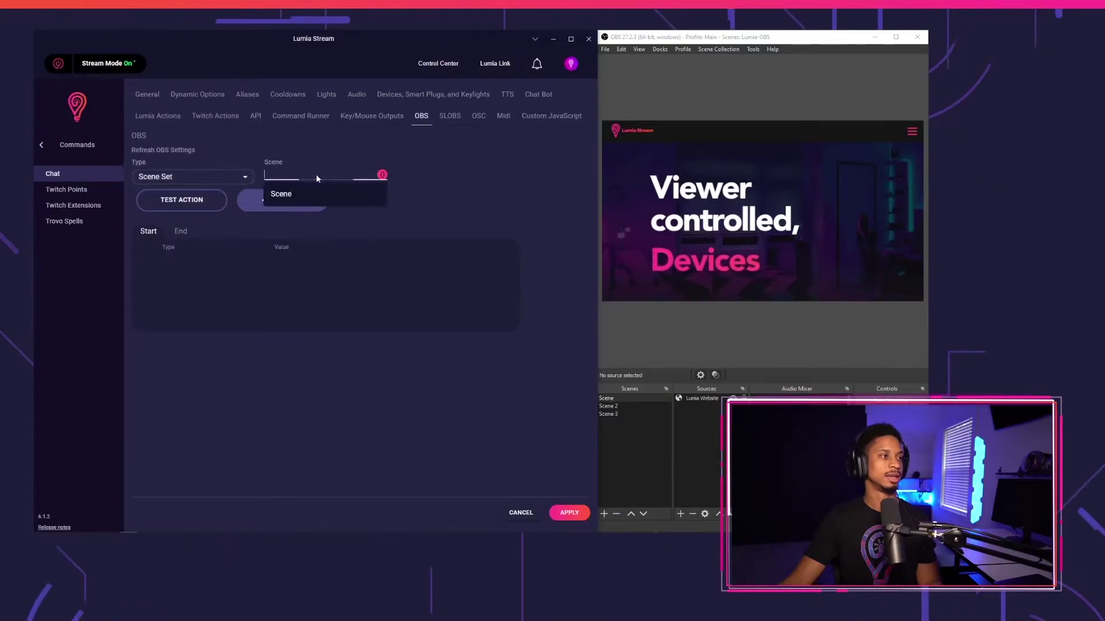
pyautogui.click(328, 230)
pyautogui.click(286, 180)
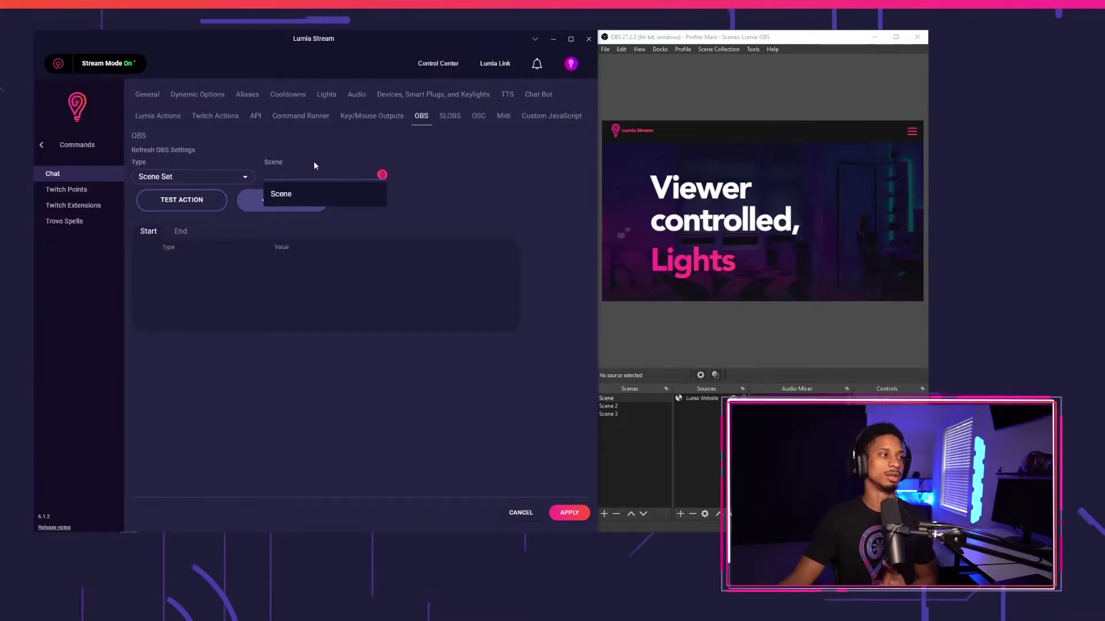
pyautogui.click(315, 144)
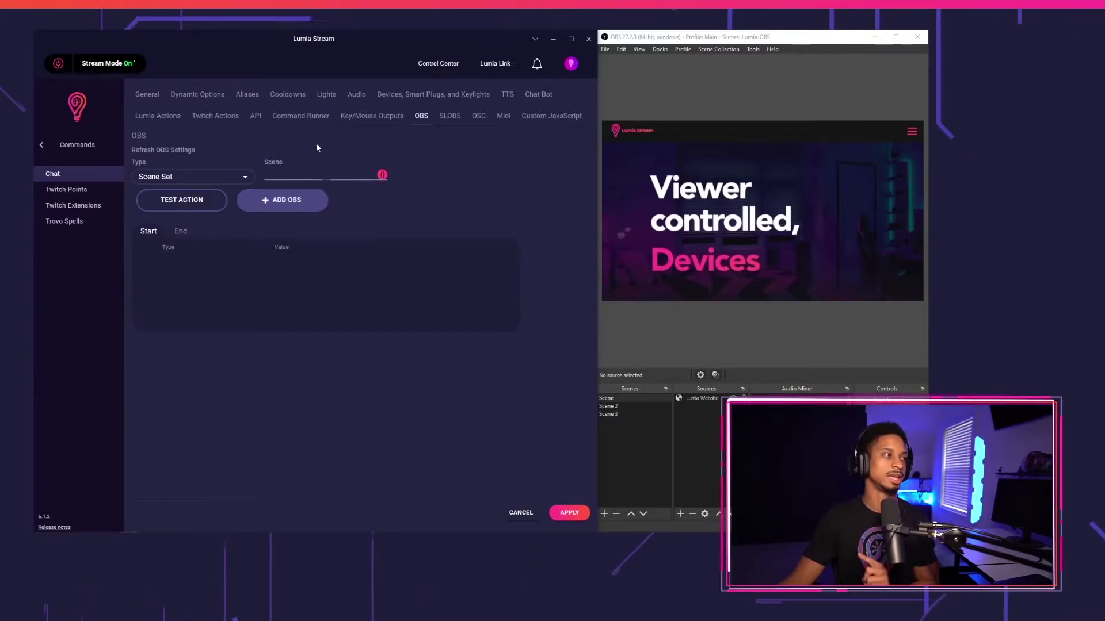
pyautogui.click(171, 150)
pyautogui.click(328, 178)
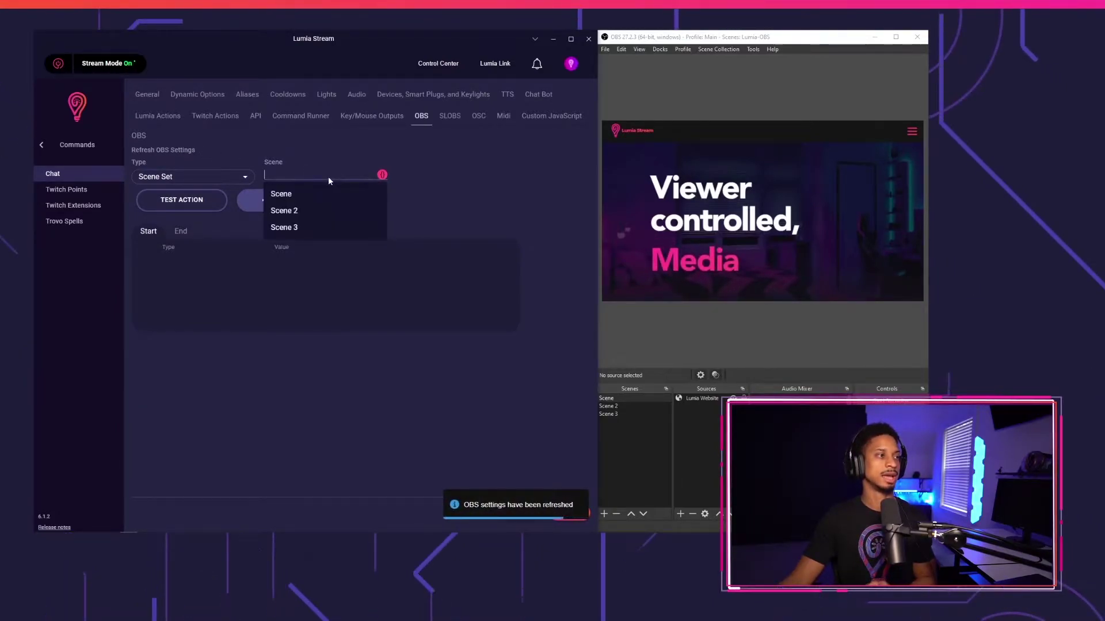
pyautogui.click(309, 212)
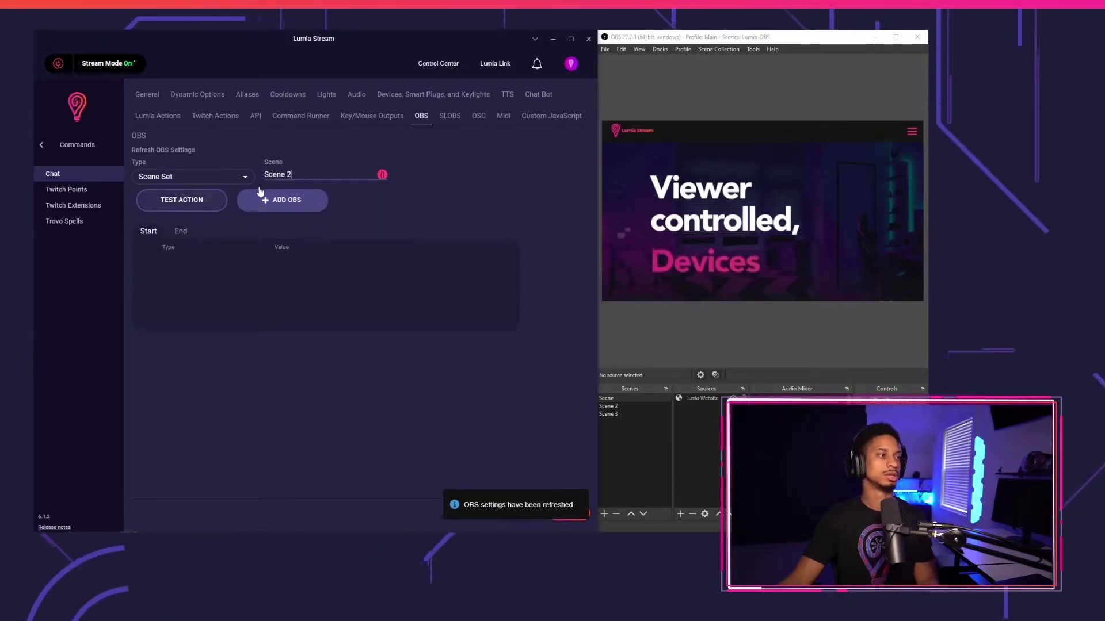
# Step: Test the Scene Set action, add it to the command's start actions and save the command
pyautogui.click(211, 208)
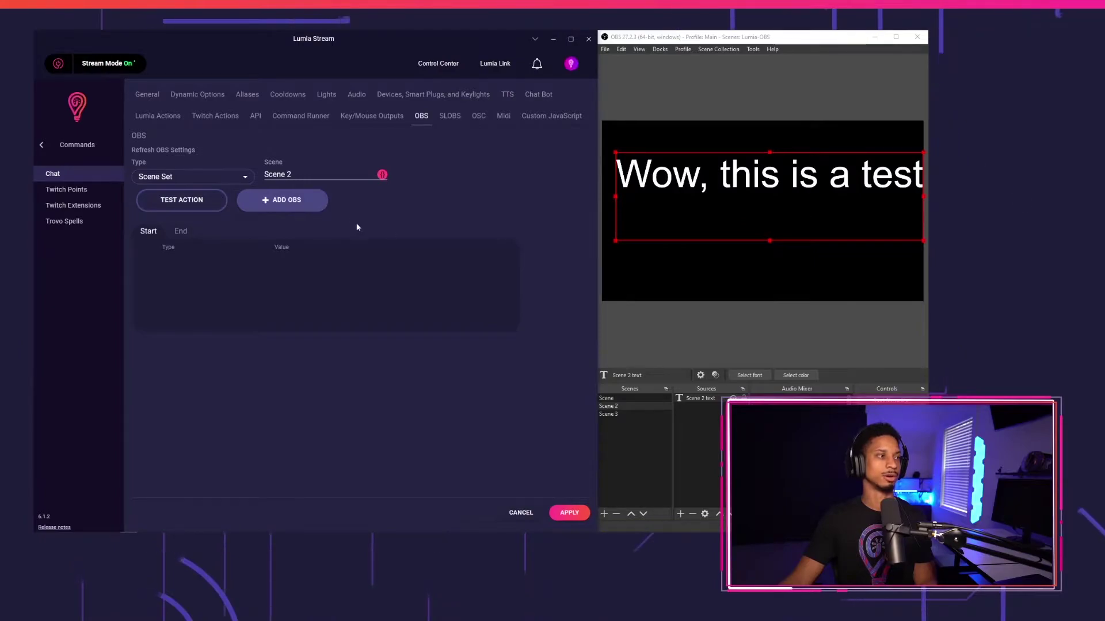
pyautogui.click(284, 202)
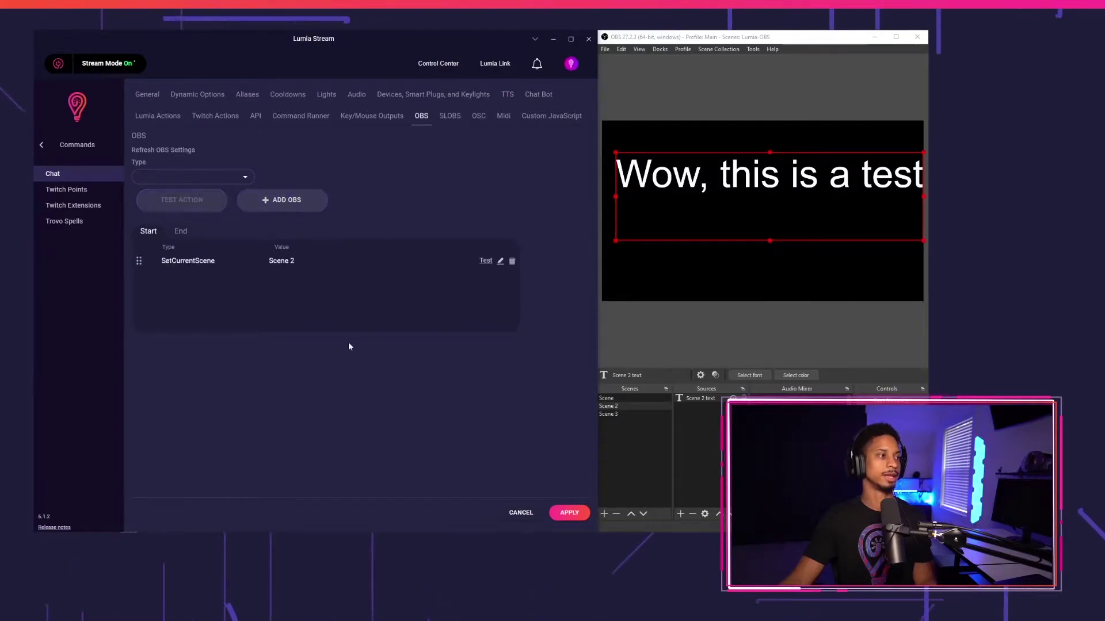
pyautogui.click(570, 513)
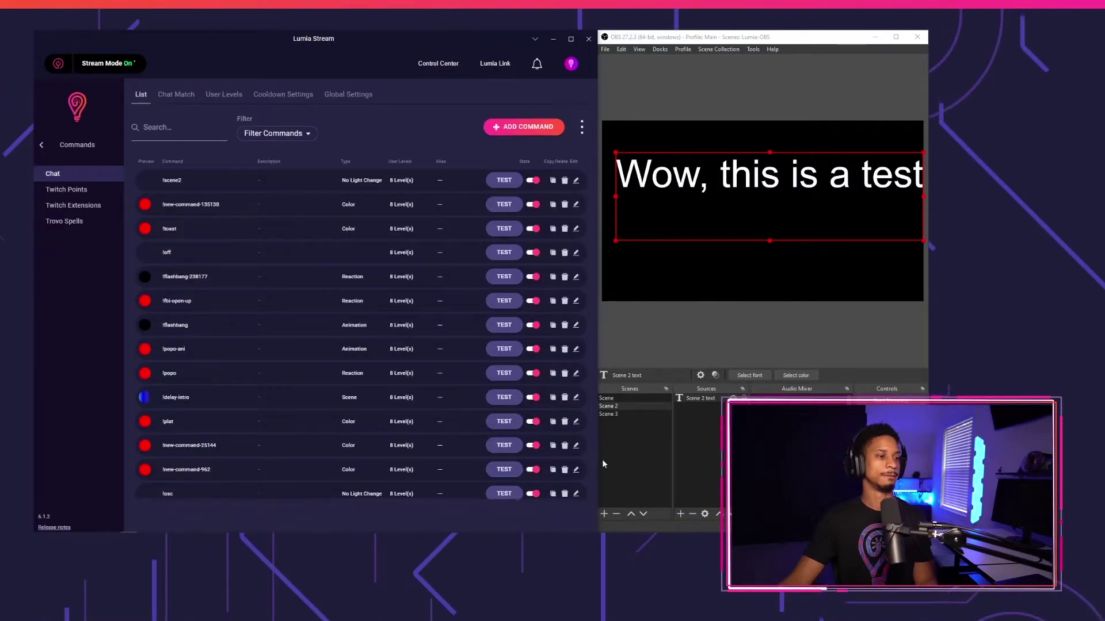
# Step: Switch OBS back to the first scene and send !scene2 as a test chat command from Lumia Stream's shortcuts
pyautogui.click(626, 400)
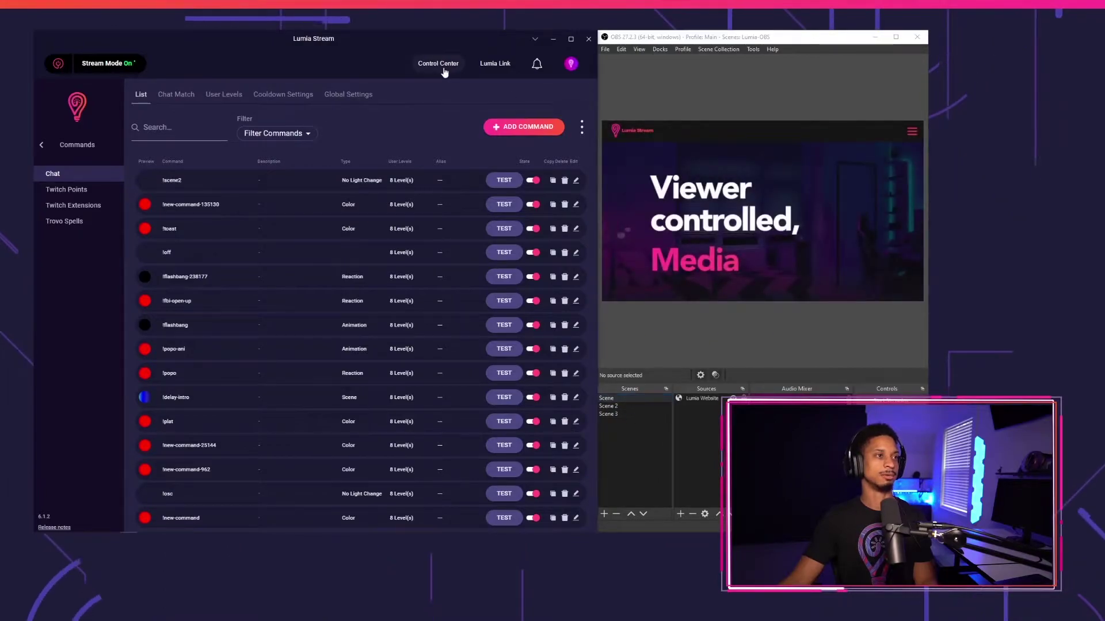
pyautogui.click(437, 63)
pyautogui.click(444, 94)
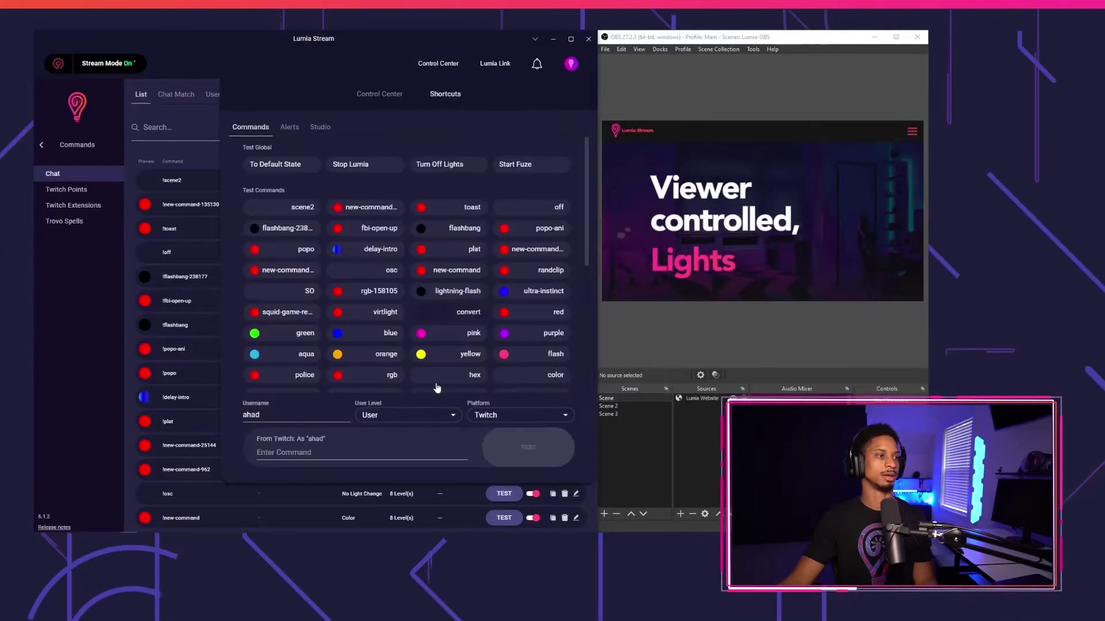
pyautogui.click(420, 453)
pyautogui.write('!scene2')
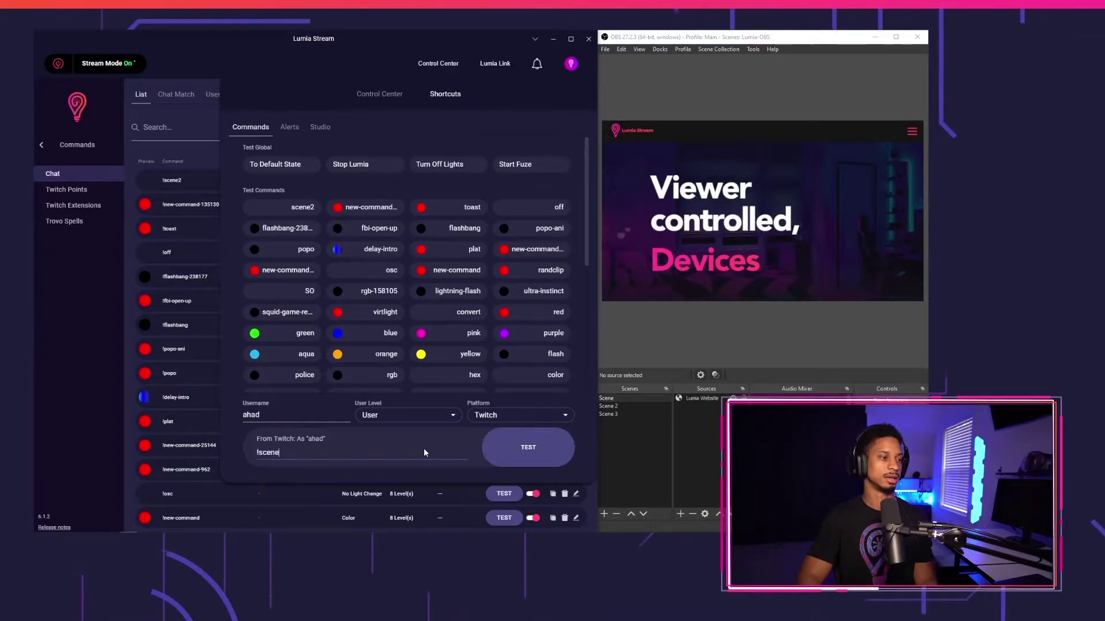
pyautogui.press('Return')
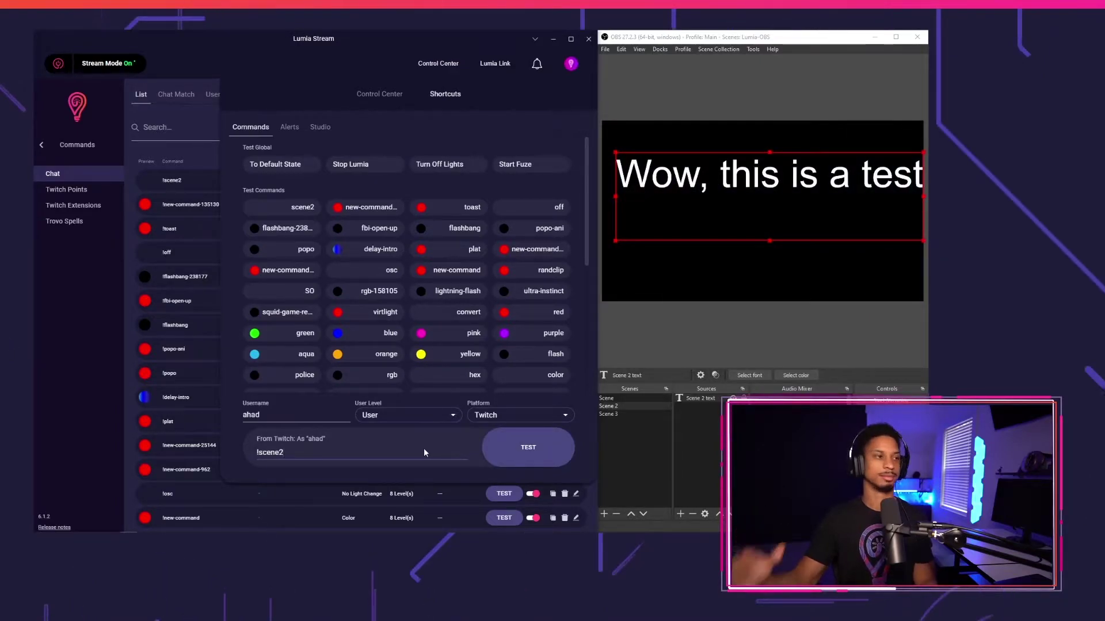
pyautogui.click(708, 455)
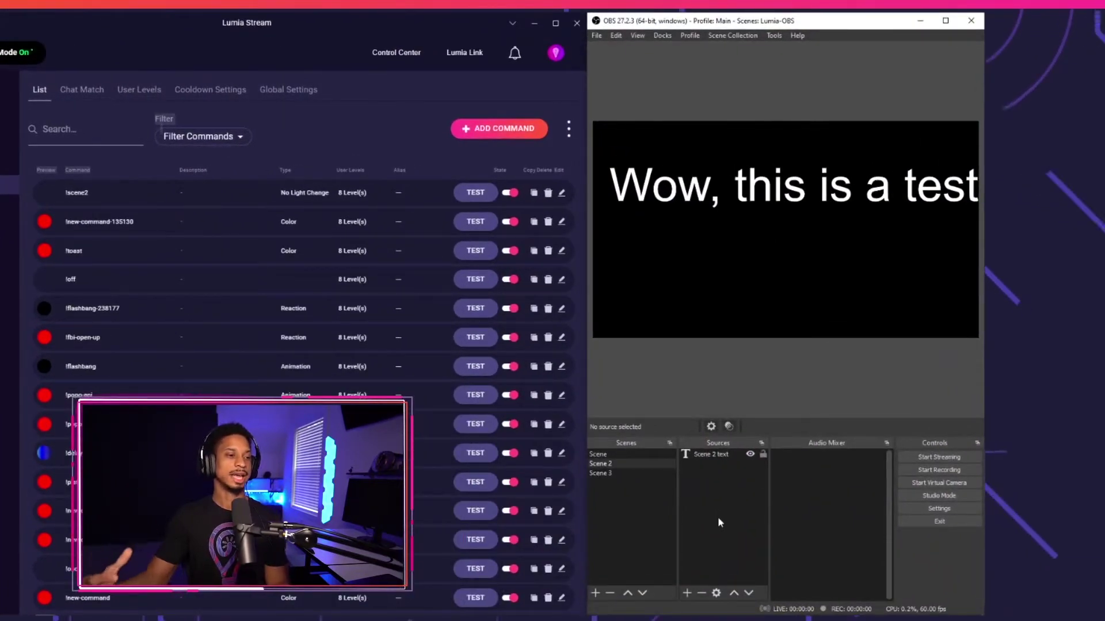
# Step: Add a new scene named Scene 4 in OBS
pyautogui.click(623, 474)
pyautogui.click(595, 592)
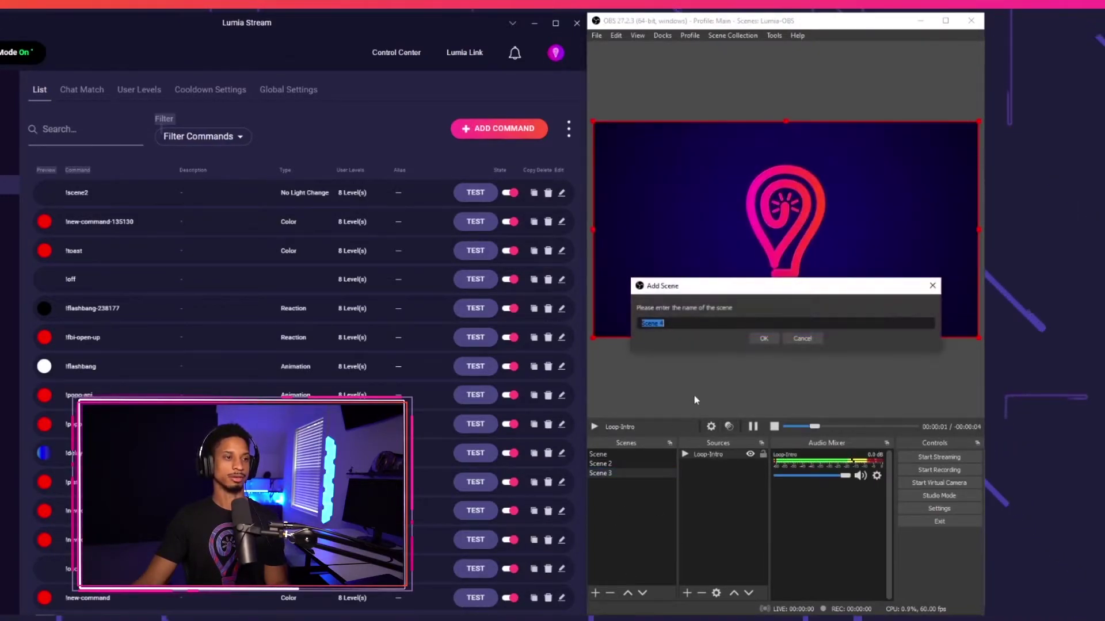
pyautogui.press('Return')
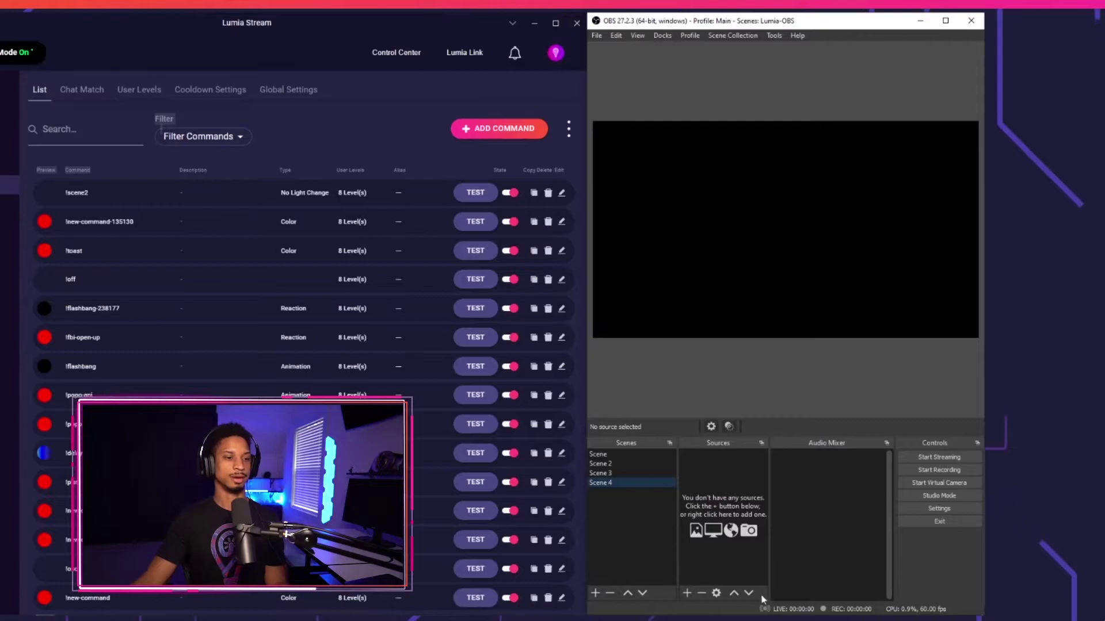
# Step: Copy the Lumia Website, Scene 2 text and Loop-Intro sources from the other scenes into Scene 4
pyautogui.click(624, 455)
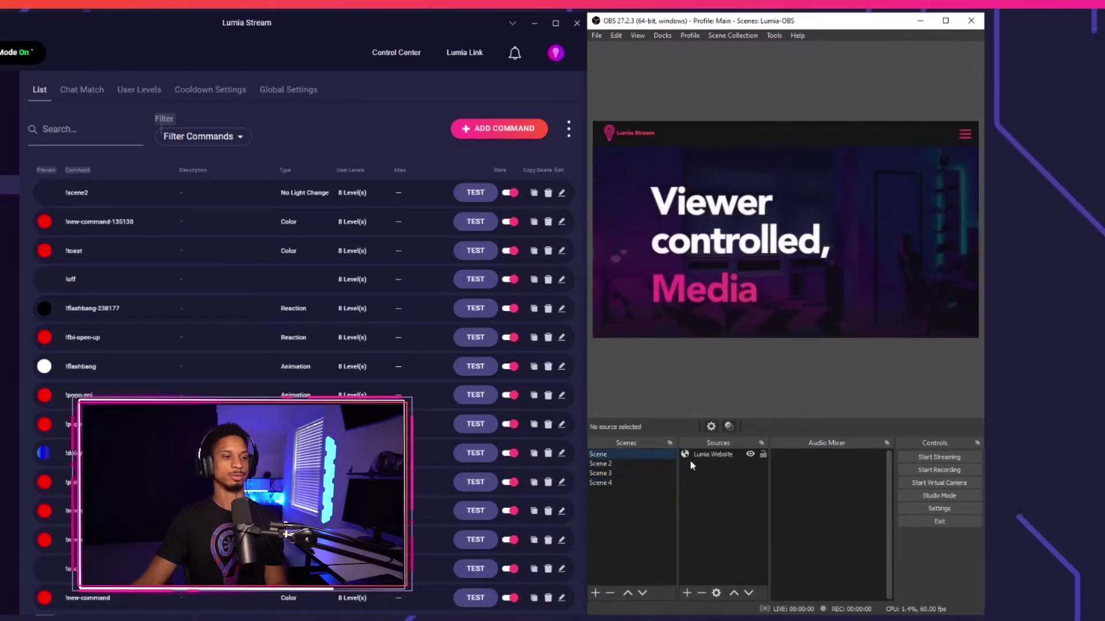
pyautogui.click(717, 455)
pyautogui.click(659, 481)
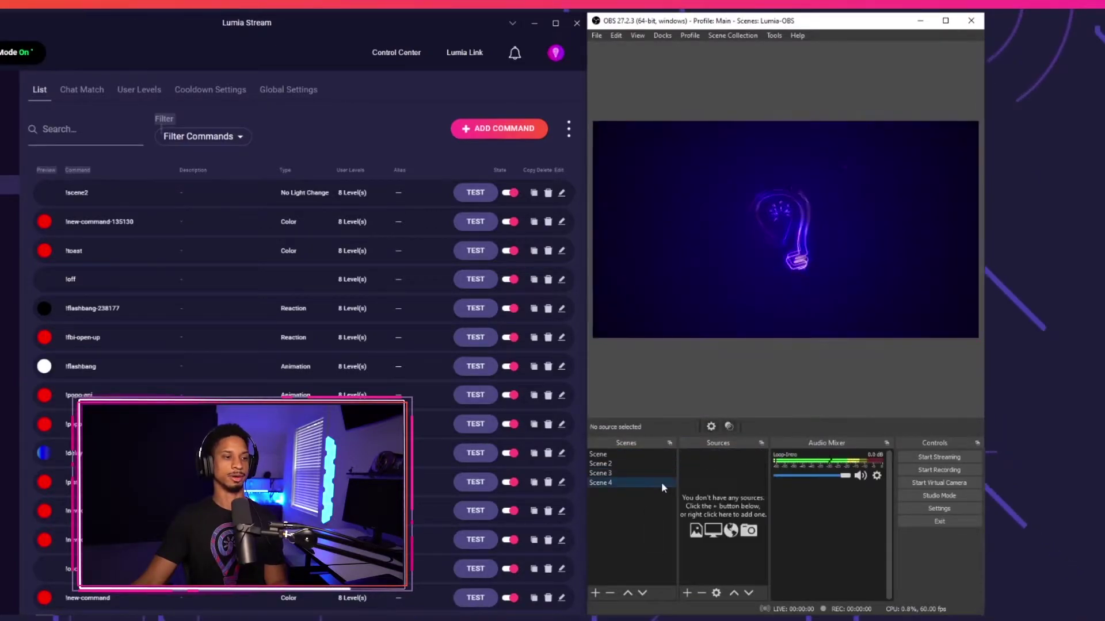
pyautogui.hotkey('ctrl', 'v')
pyautogui.click(641, 463)
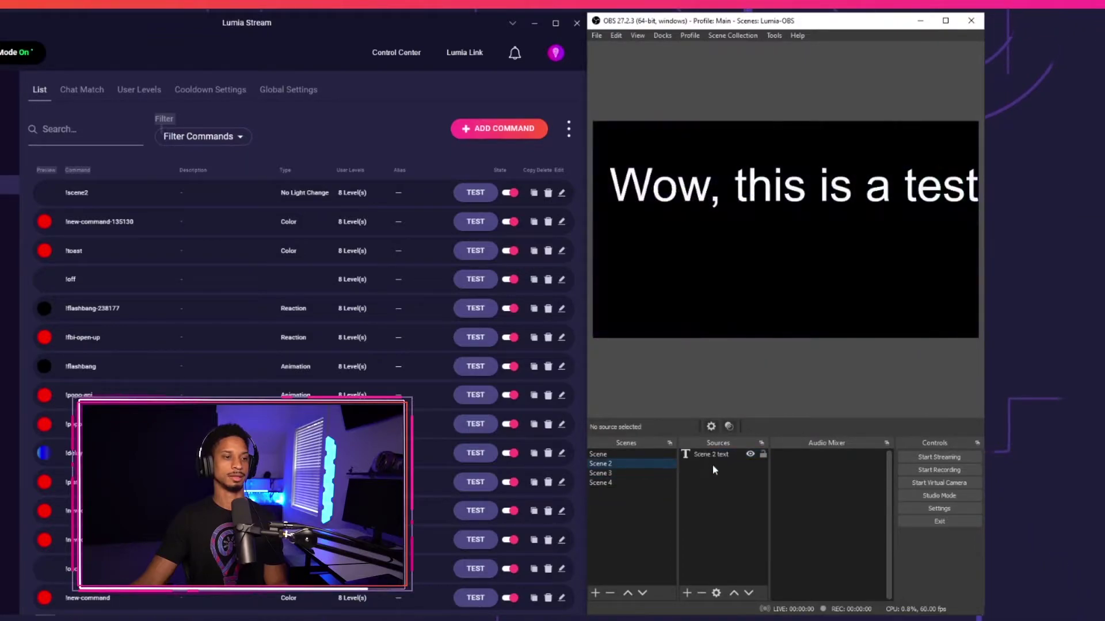
pyautogui.click(712, 458)
pyautogui.click(643, 482)
pyautogui.hotkey('ctrl', 'v')
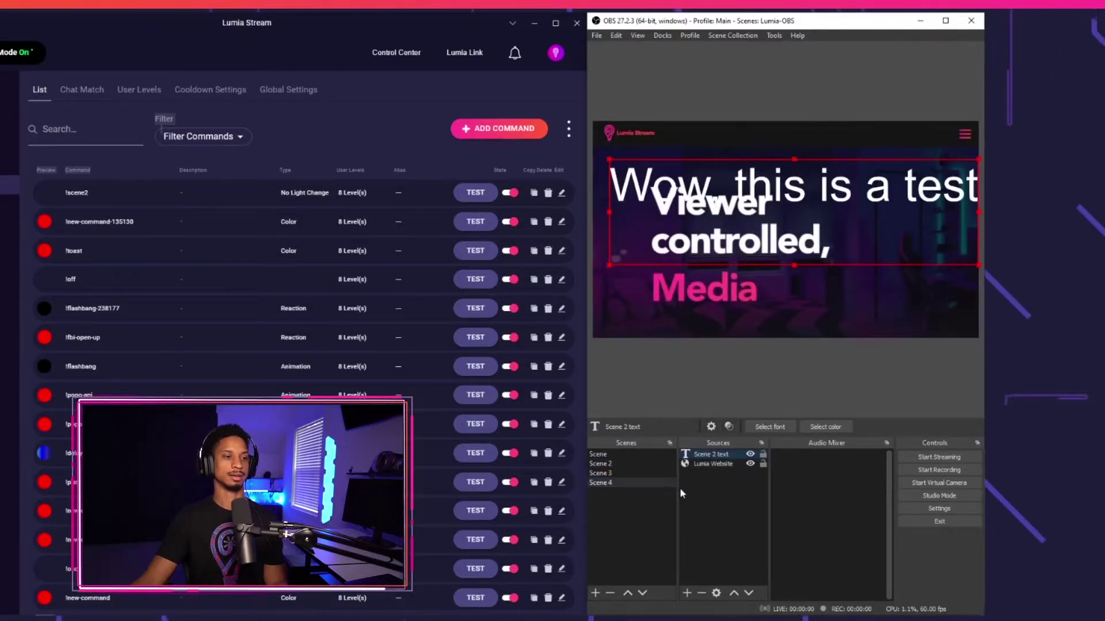
pyautogui.click(639, 472)
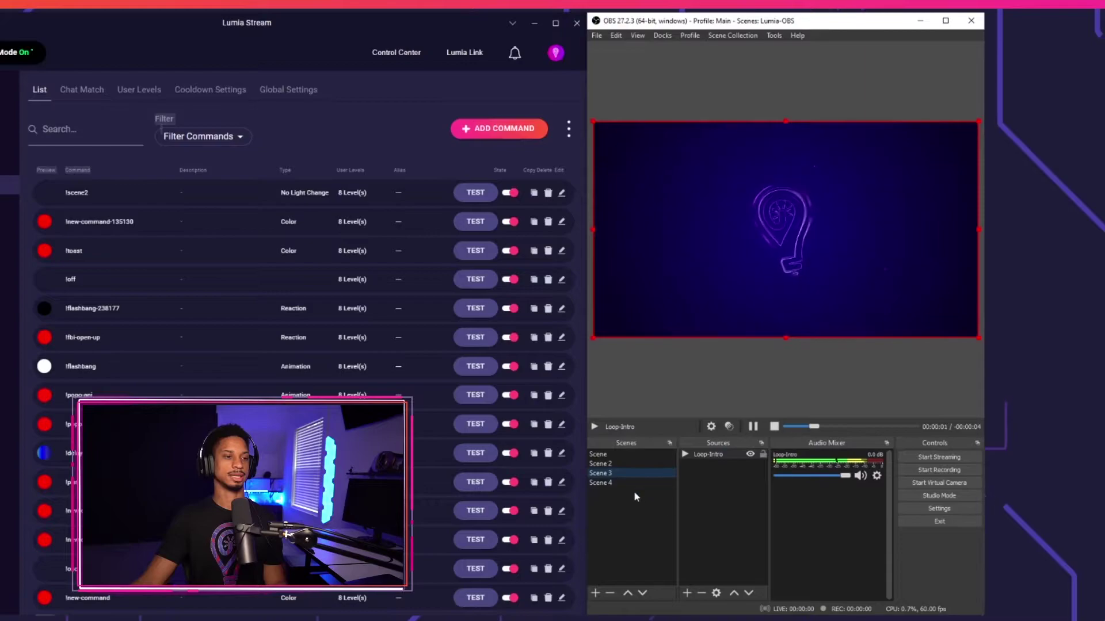
pyautogui.click(642, 483)
pyautogui.hotkey('ctrl', 'v')
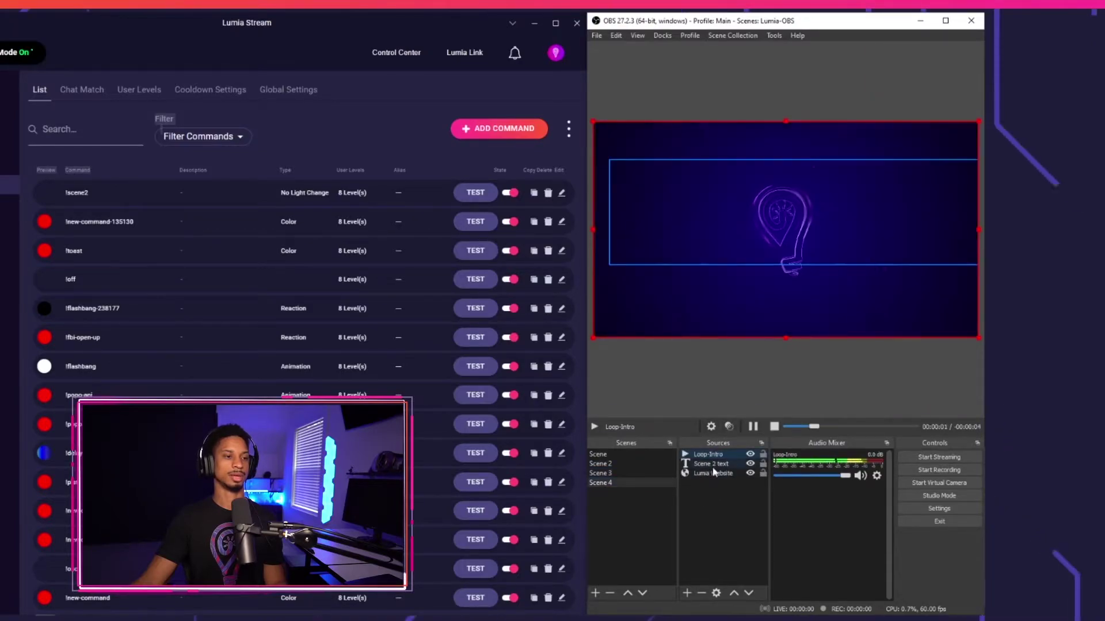
# Step: Hide the Loop-Intro, Scene 2 text and Lumia Website sources in Scene 4
pyautogui.click(750, 454)
pyautogui.click(737, 464)
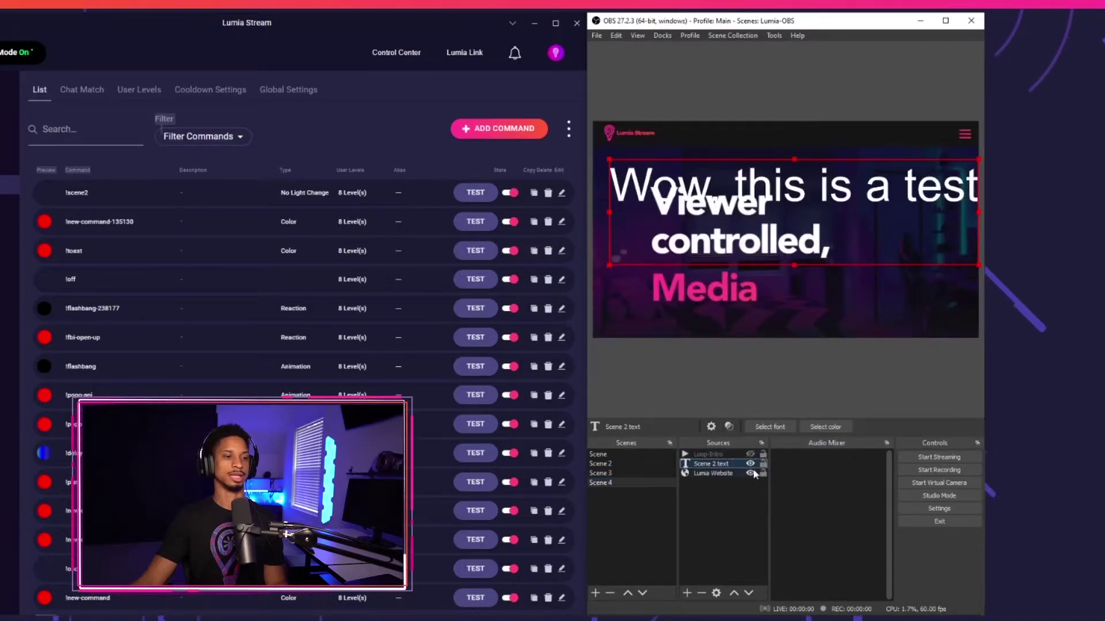
pyautogui.click(750, 463)
pyautogui.click(750, 473)
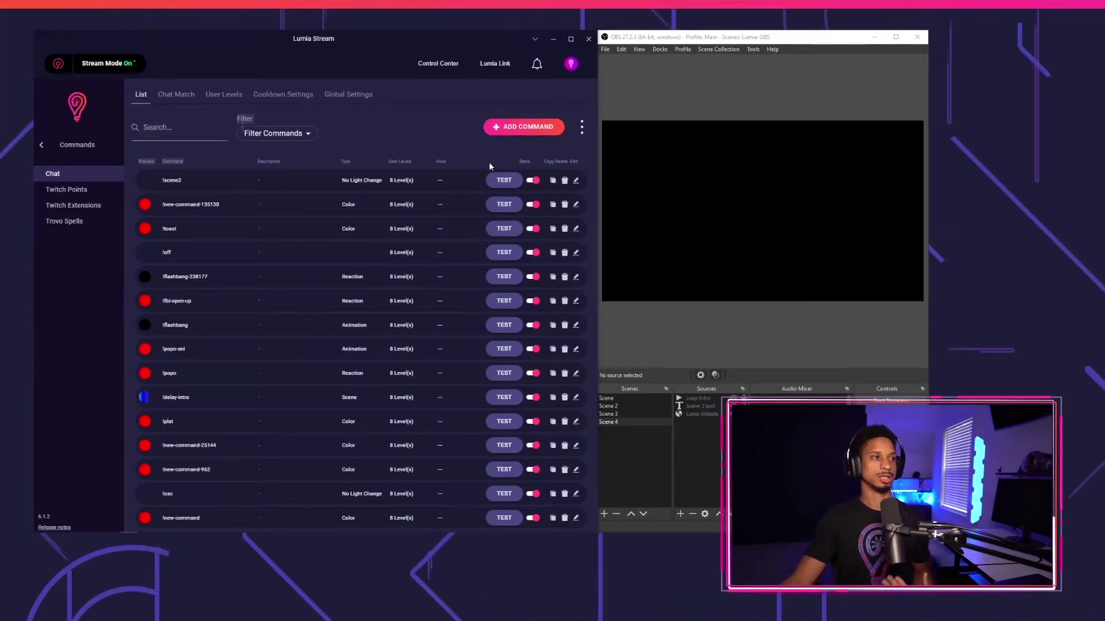
# Step: Create a chat command named source-website in Lumia Stream and set its type to No Light Change
pyautogui.click(521, 128)
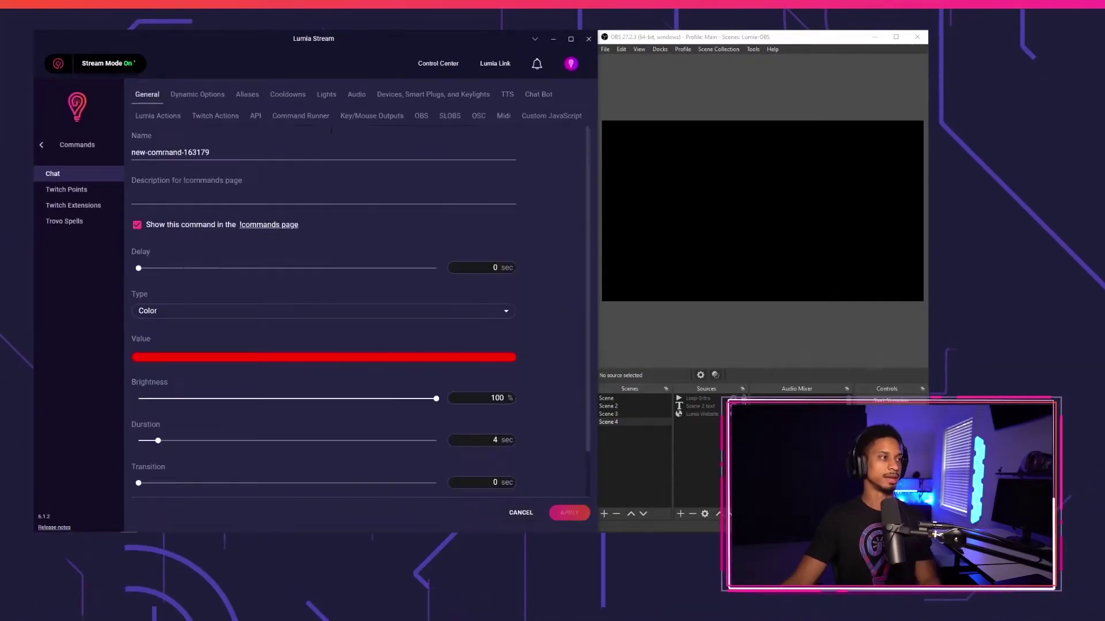
pyautogui.hotkey('ctrl', 'a')
pyautogui.write('soucr')
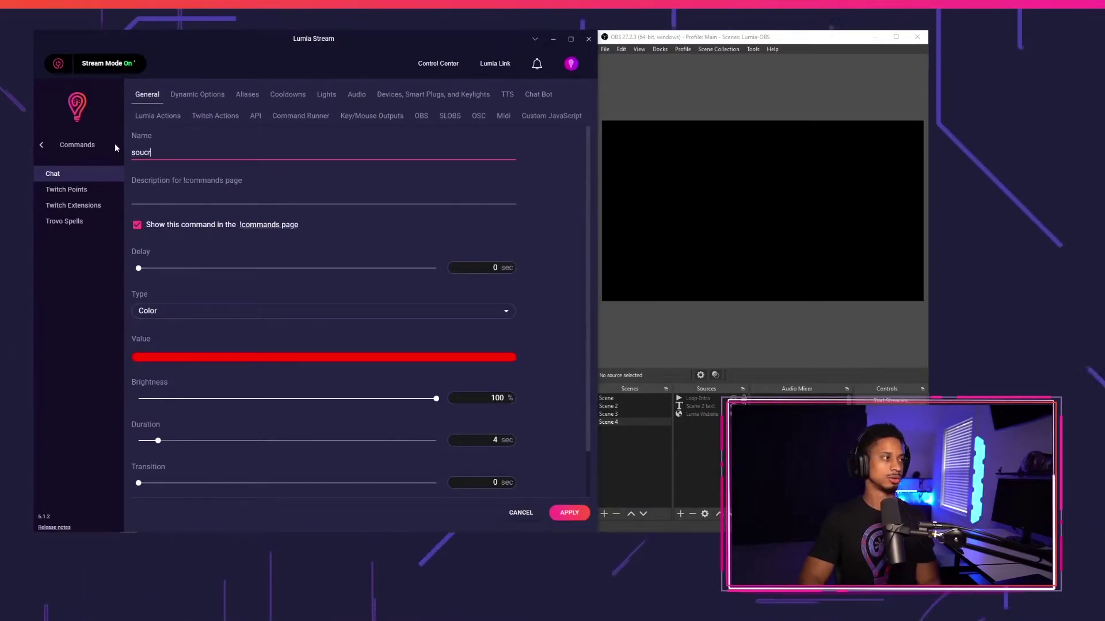
pyautogui.press('BackSpace')
pyautogui.write('rce-')
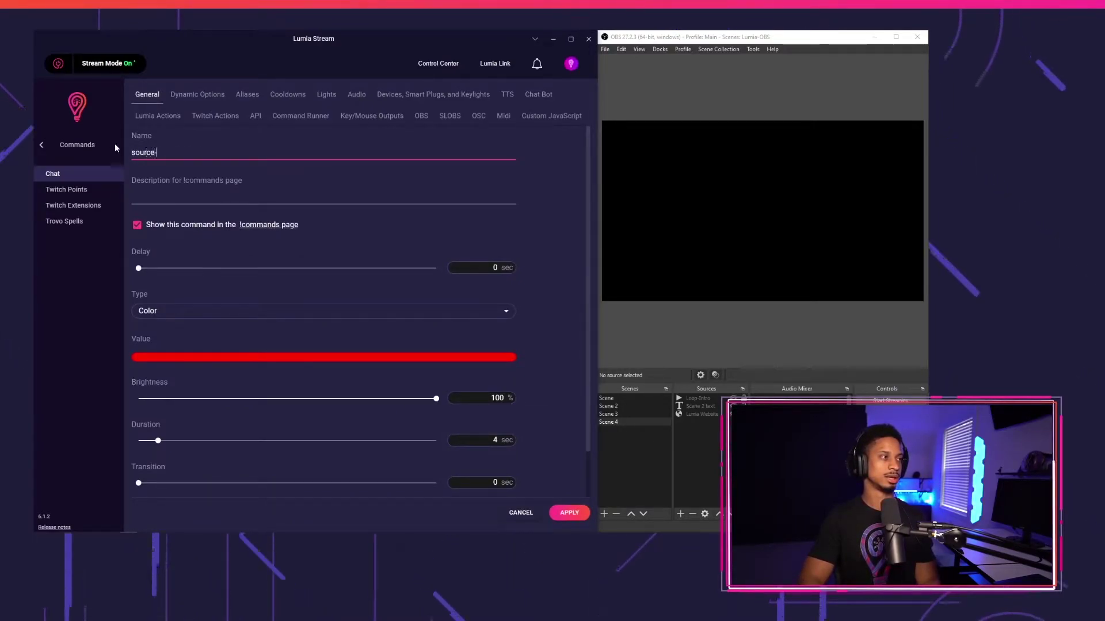
pyautogui.write('website')
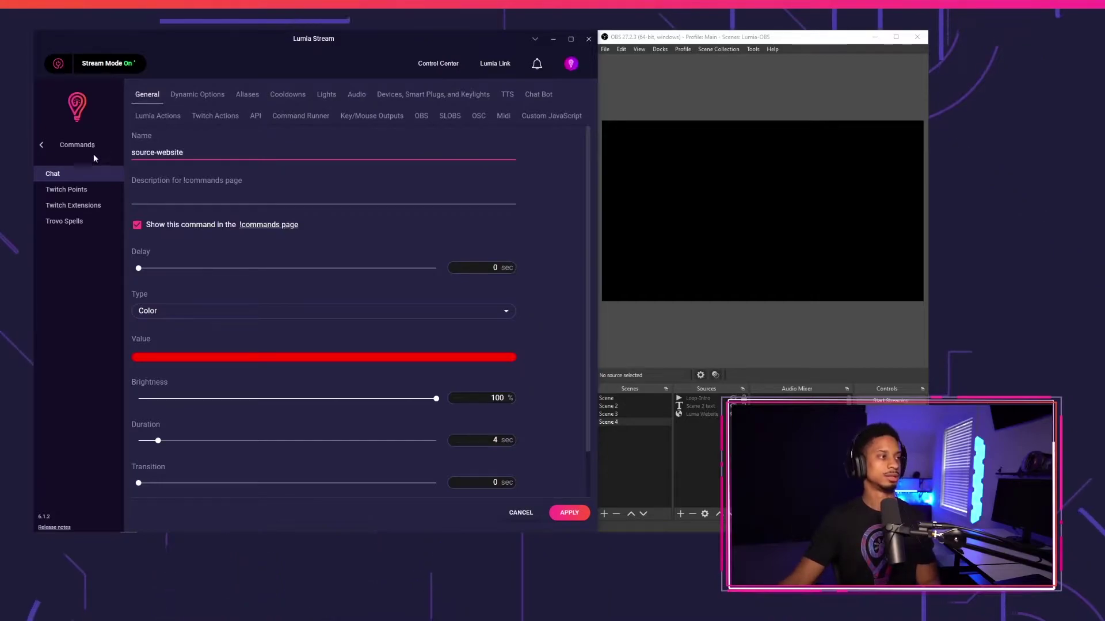
pyautogui.click(238, 313)
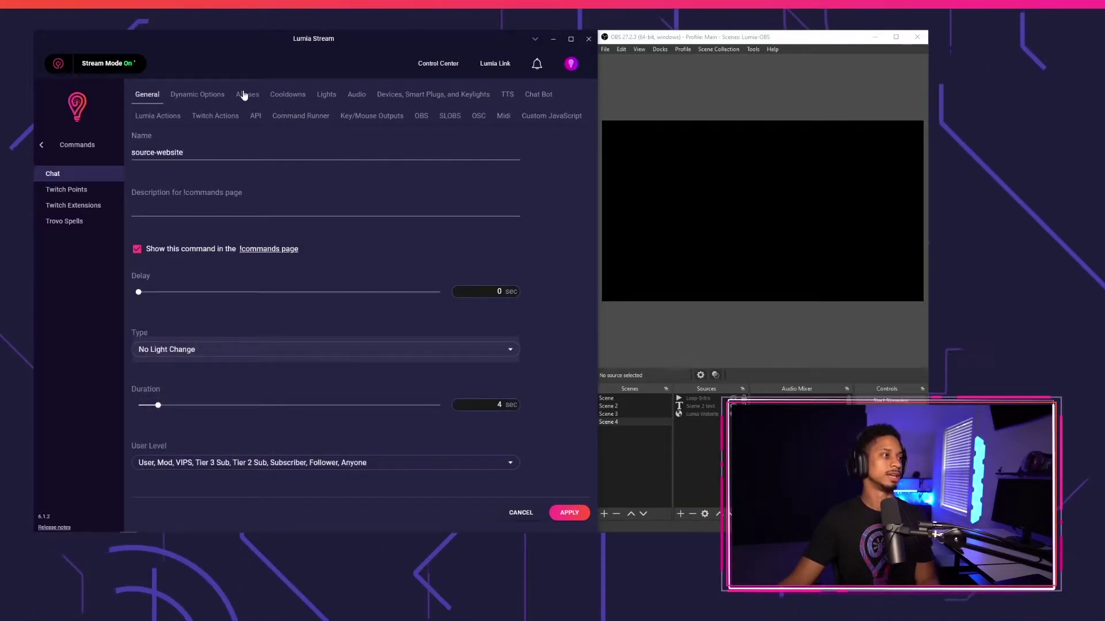
# Step: Choose Source Visibility Set as the OBS action type for the source-website command and refresh the OBS settings
pyautogui.click(419, 118)
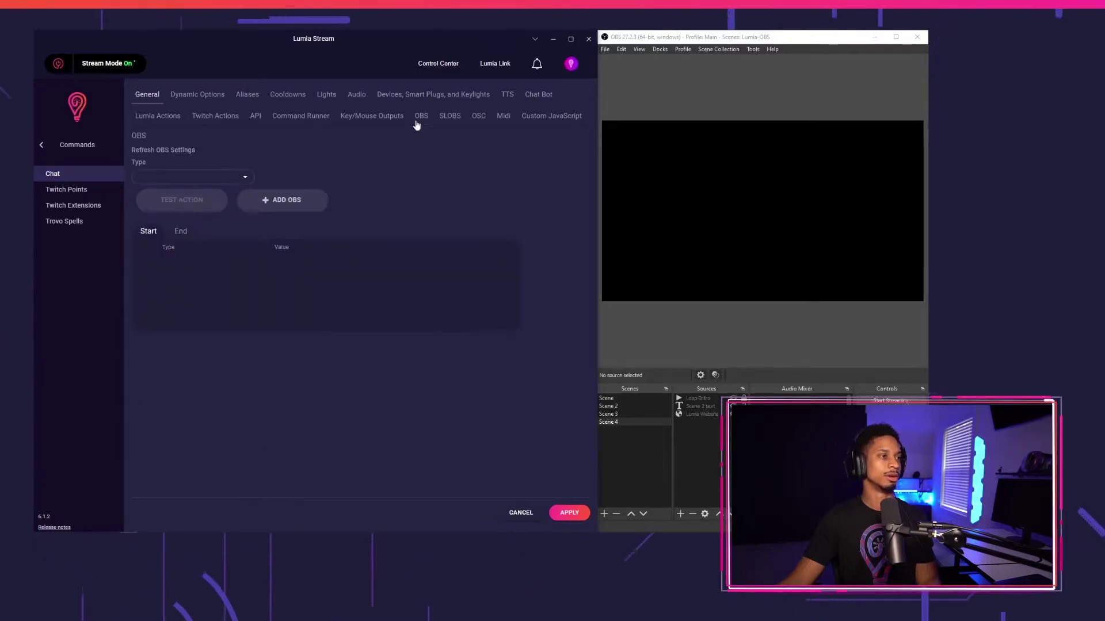
pyautogui.click(229, 178)
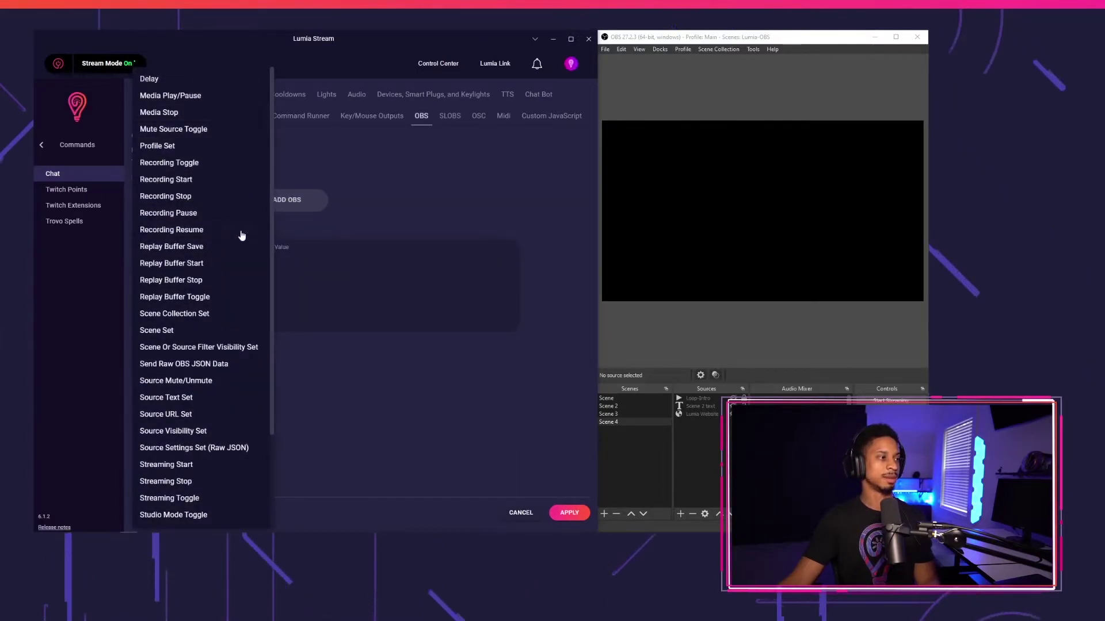
pyautogui.scroll(-3, 217, 342)
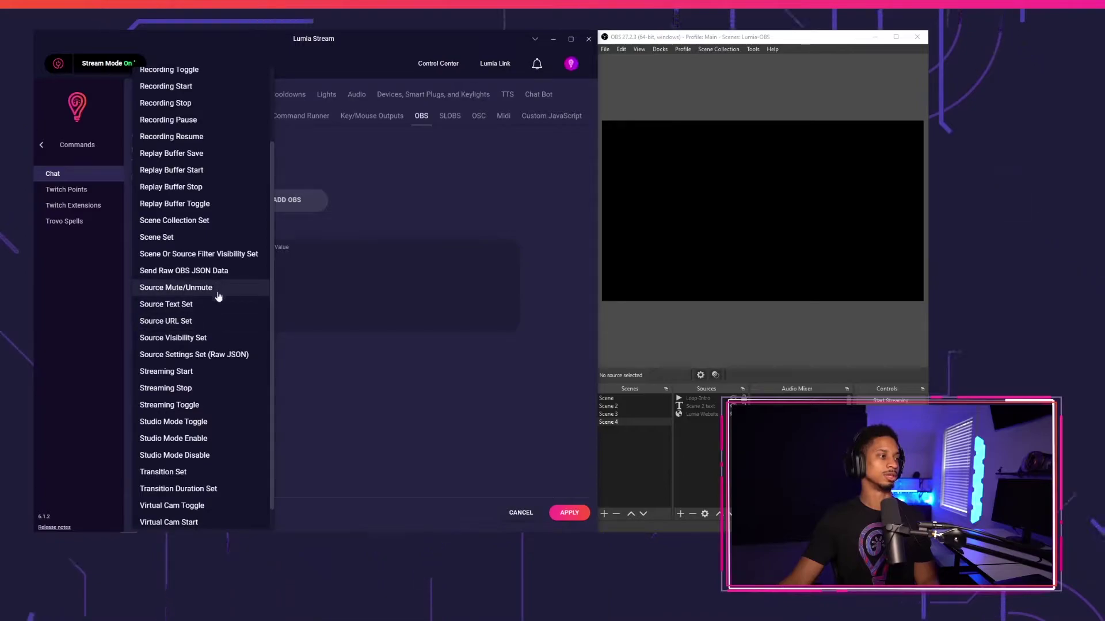
pyautogui.click(199, 338)
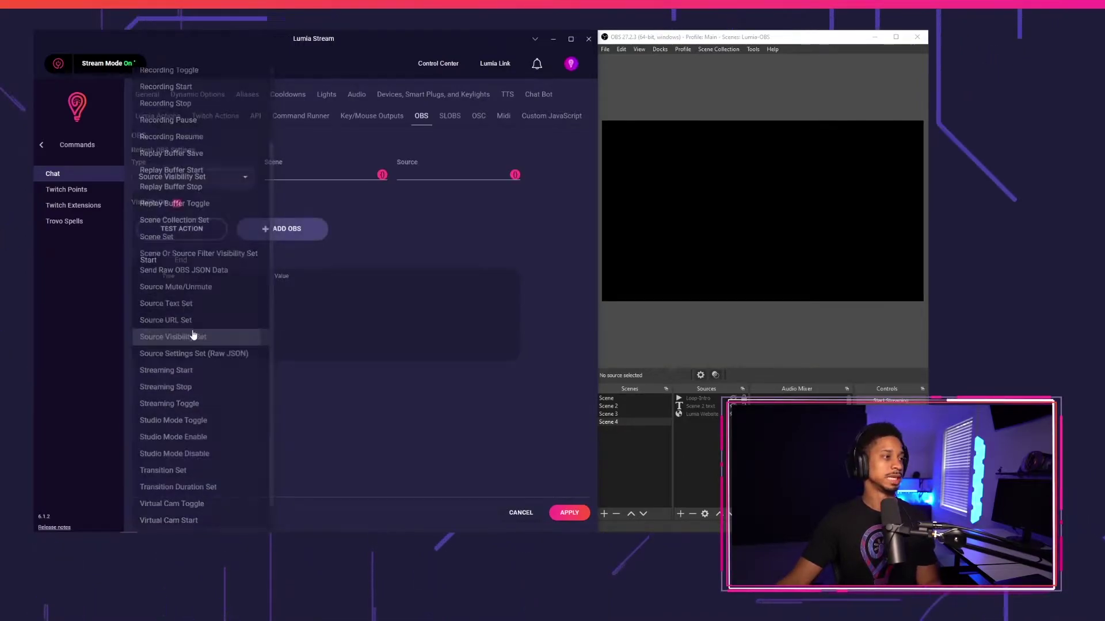
pyautogui.click(316, 175)
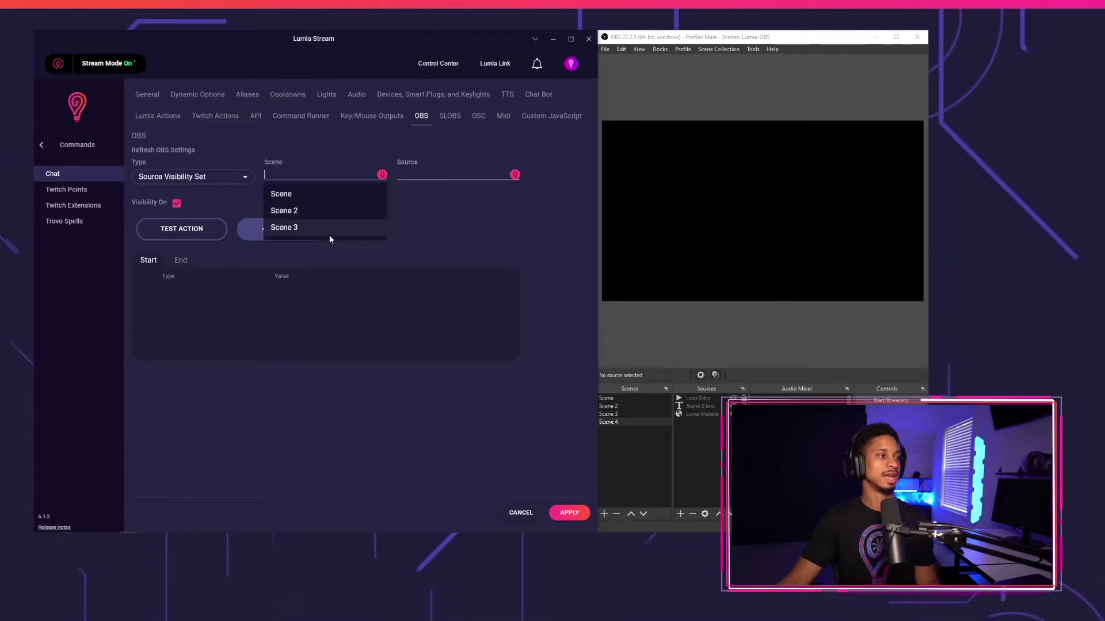
pyautogui.click(384, 211)
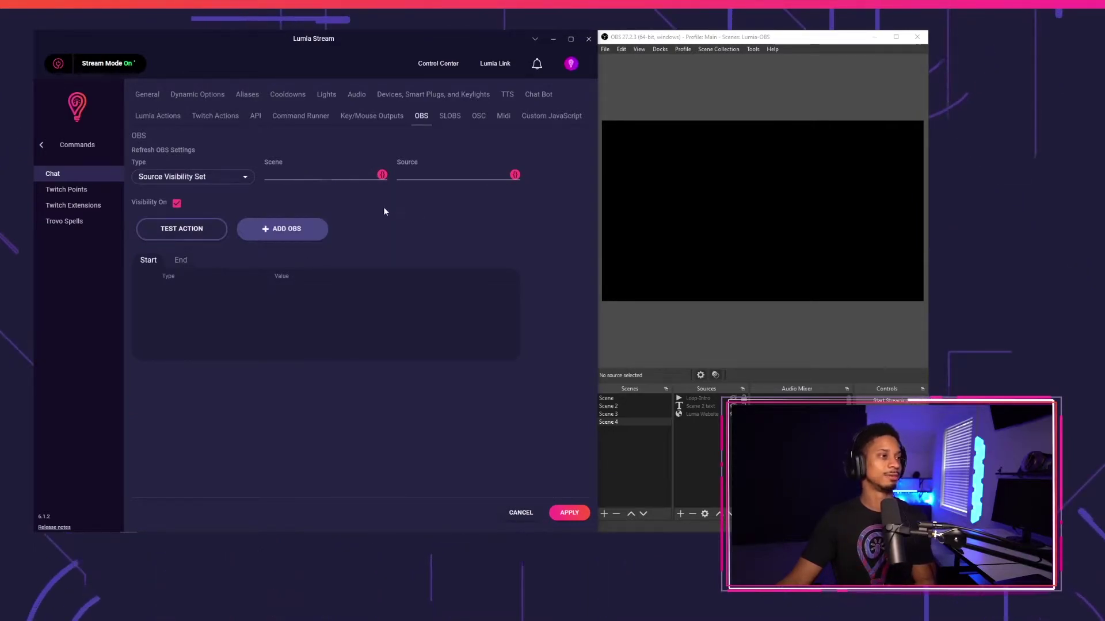
pyautogui.click(134, 151)
# Step: Add a start action that turns visibility on for the Lumia Website source in Scene 4
pyautogui.click(300, 175)
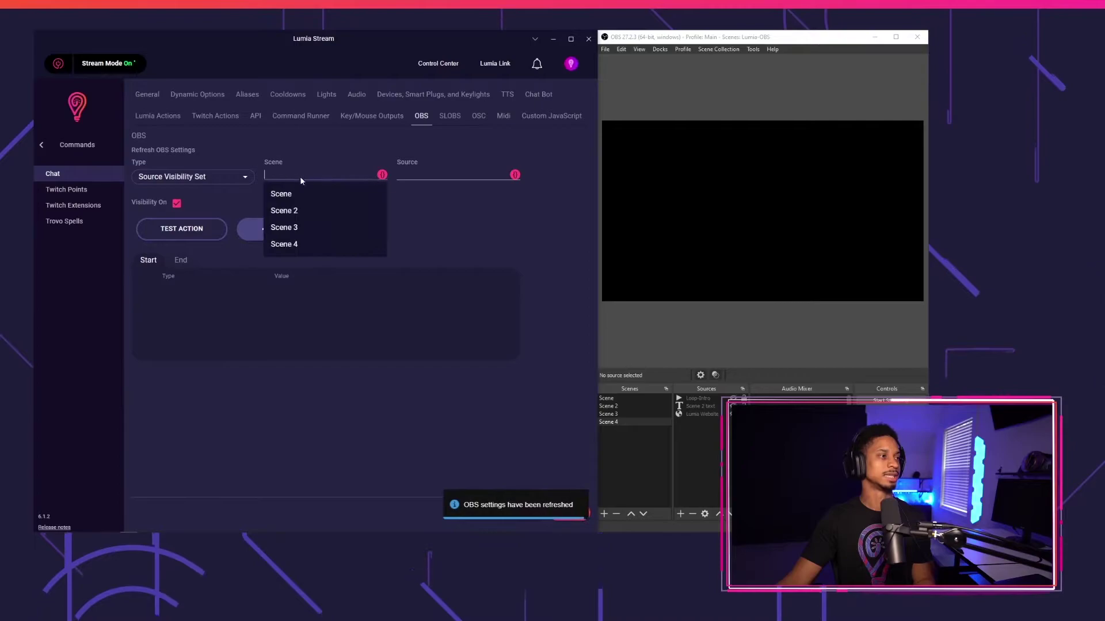
pyautogui.click(302, 245)
pyautogui.click(455, 176)
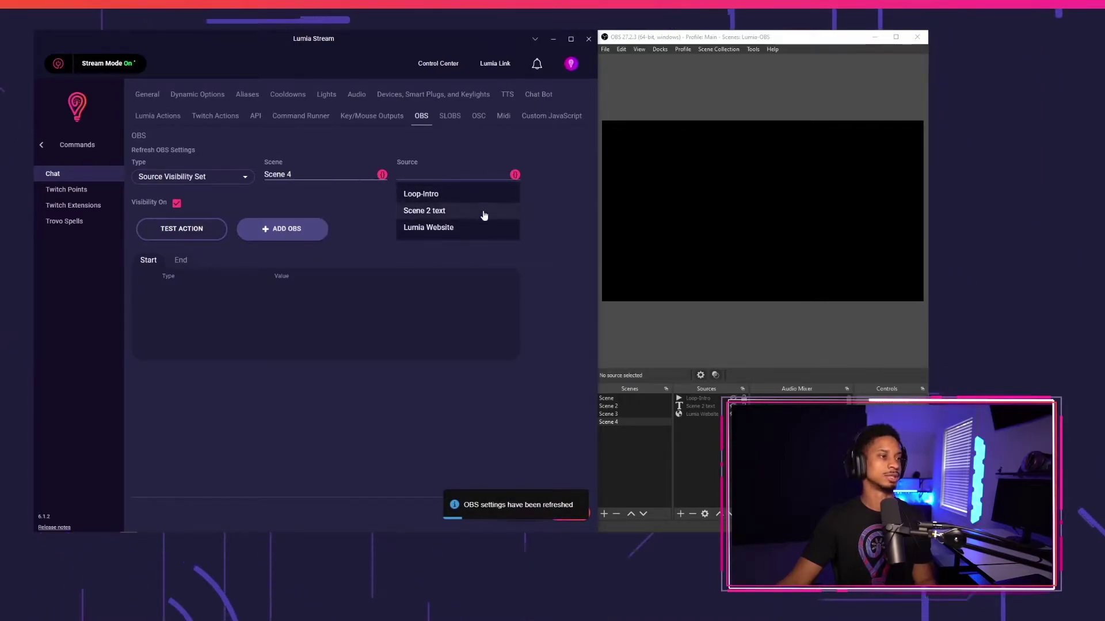
pyautogui.click(455, 231)
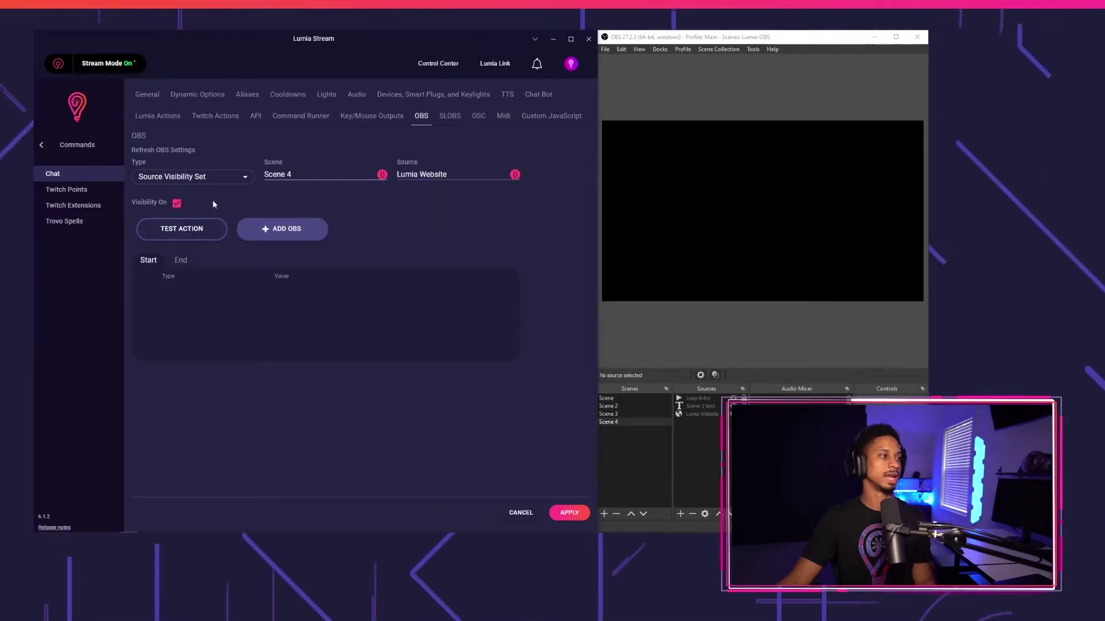
pyautogui.click(282, 229)
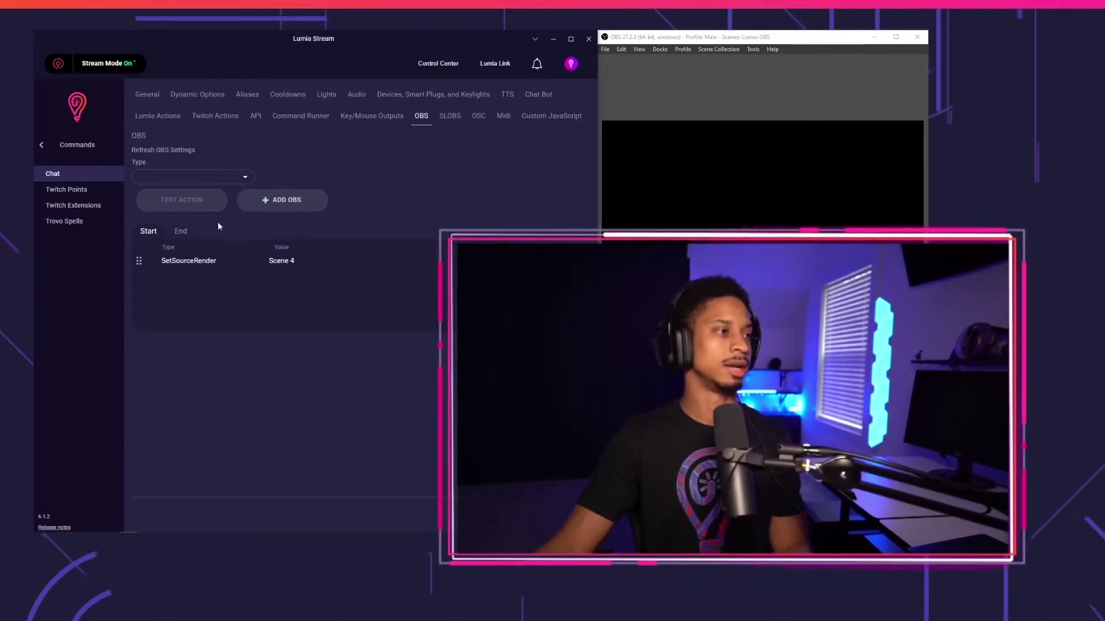
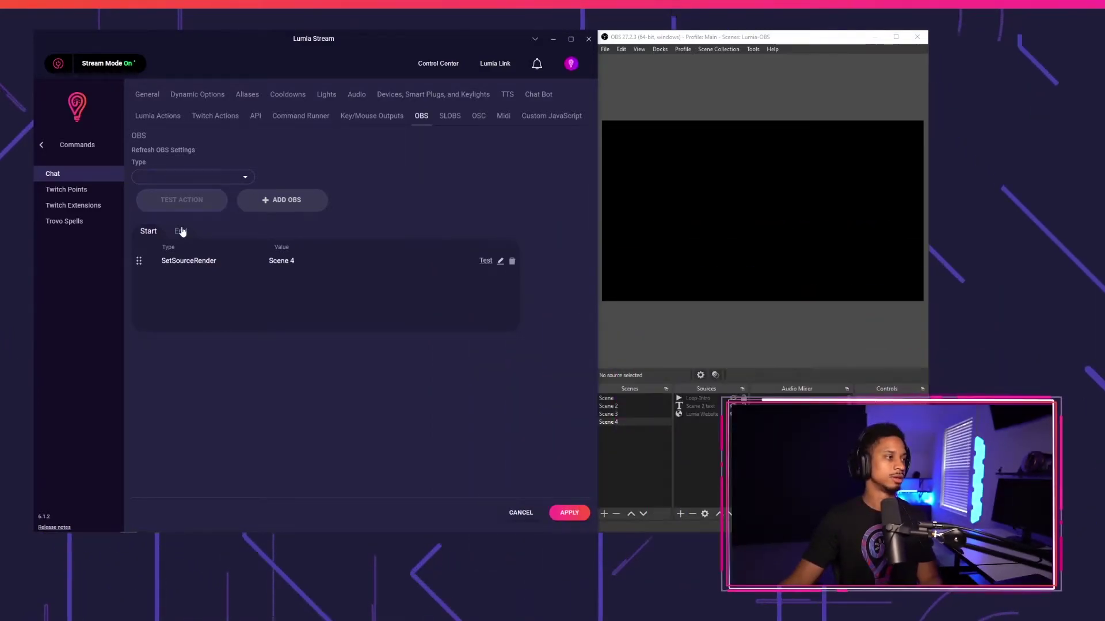
# Step: Add an end action that turns visibility off for the Lumia Website source in Scene 4, and save the command
pyautogui.click(204, 181)
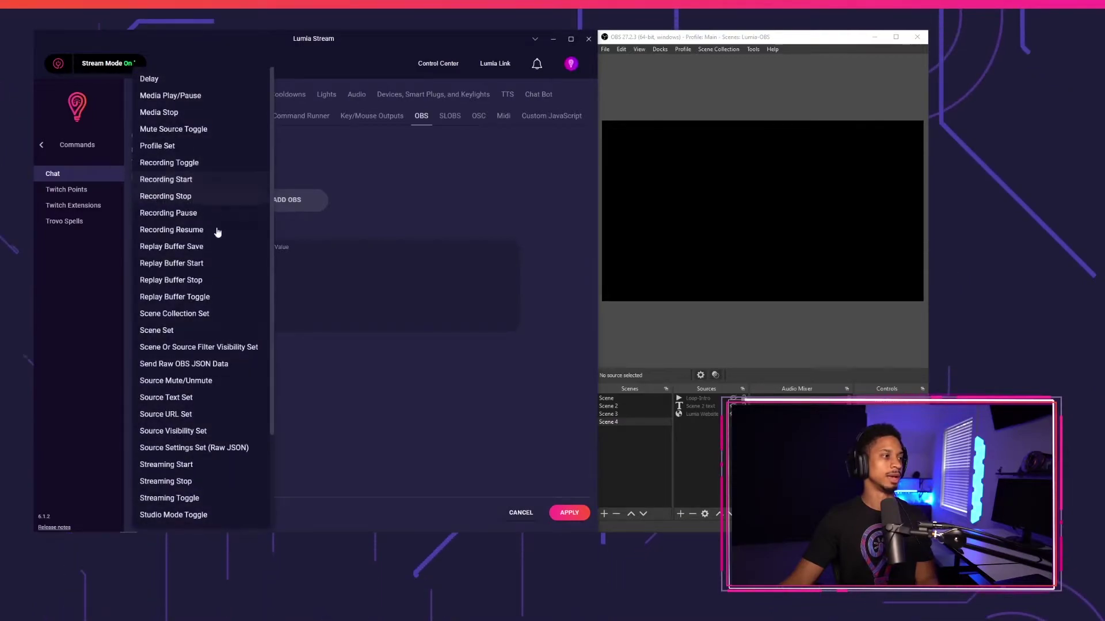
pyautogui.click(193, 432)
pyautogui.click(303, 173)
pyautogui.click(308, 245)
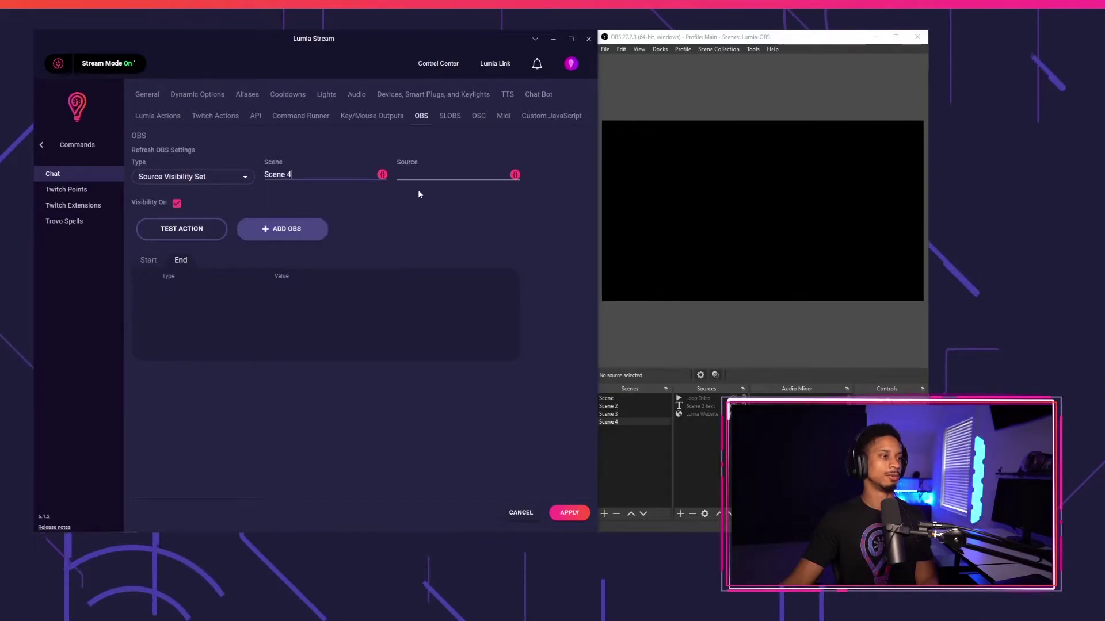
pyautogui.click(427, 174)
pyautogui.click(426, 228)
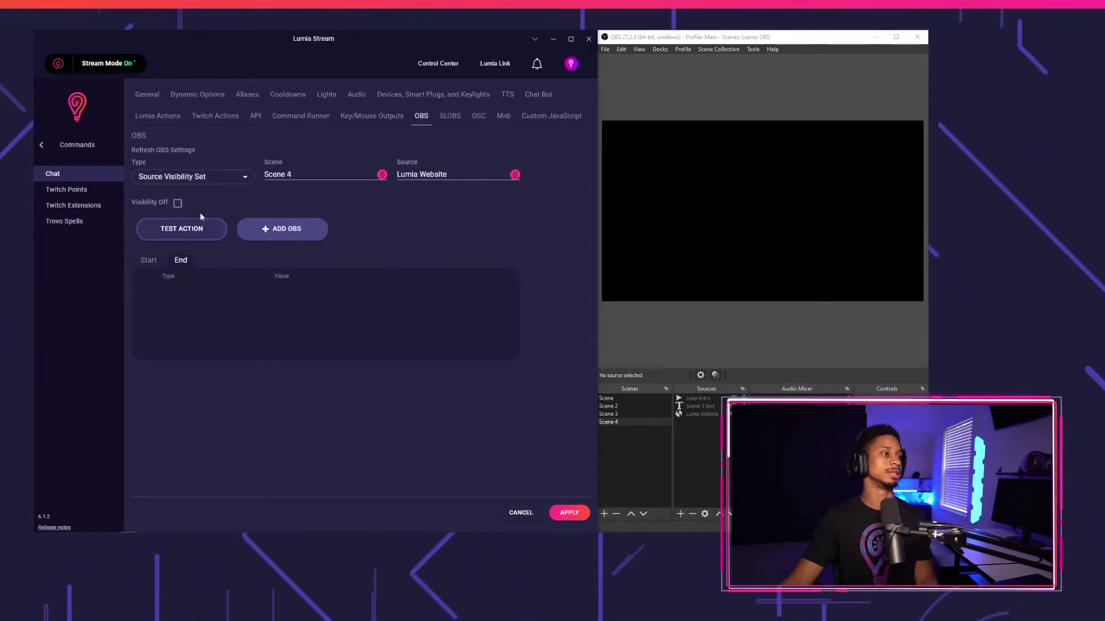
pyautogui.click(275, 229)
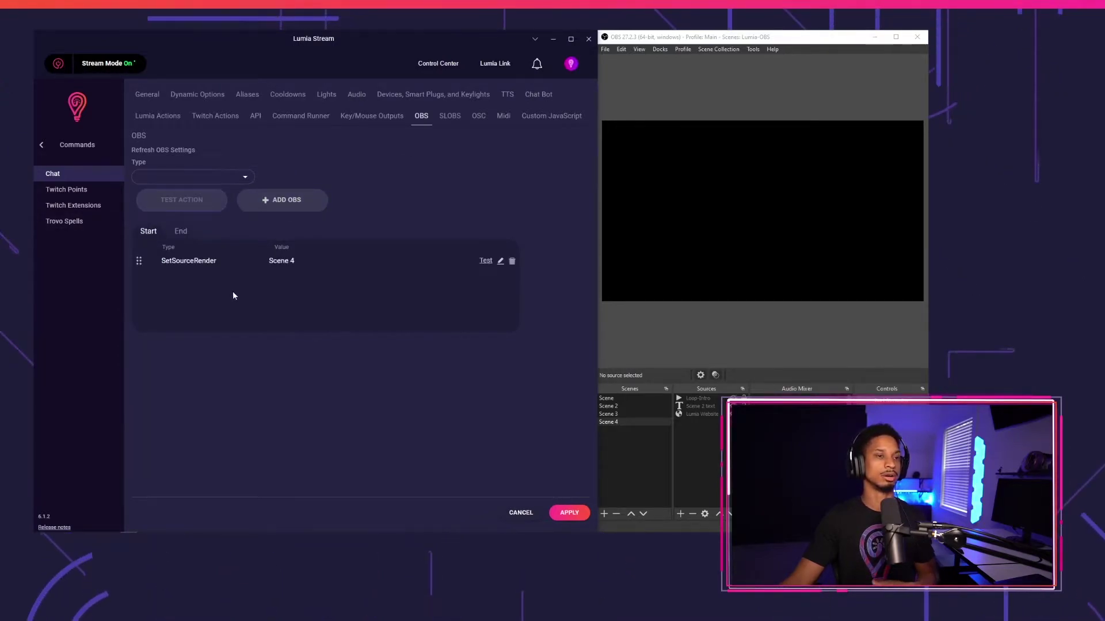
pyautogui.click(181, 231)
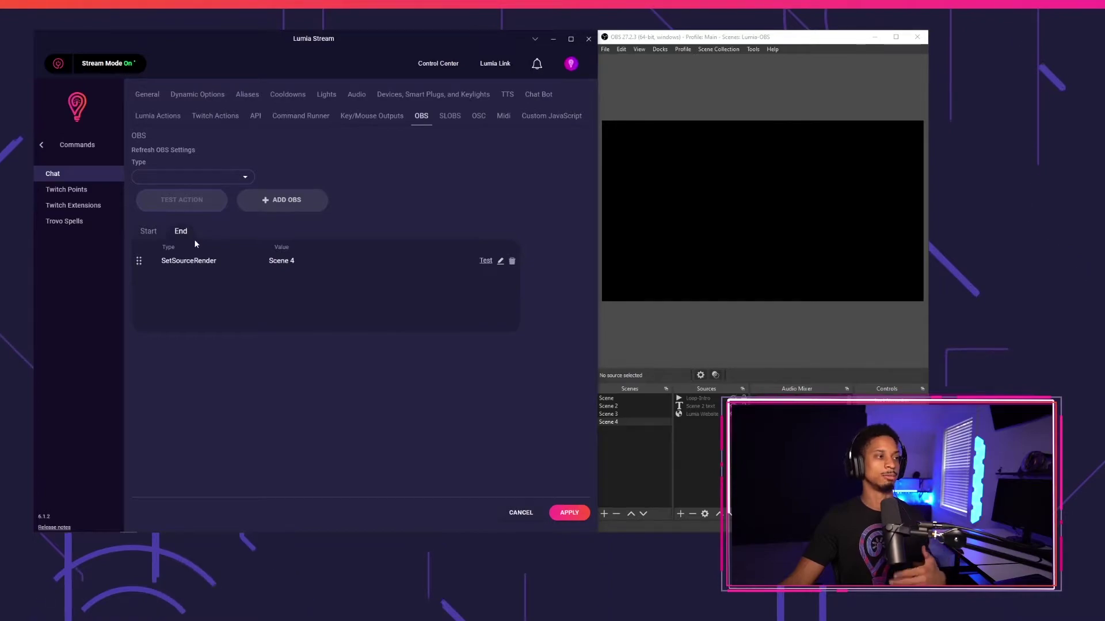
pyautogui.click(568, 513)
# Step: Run !source-website as a test chat command from the Control Center shortcuts
pyautogui.click(443, 64)
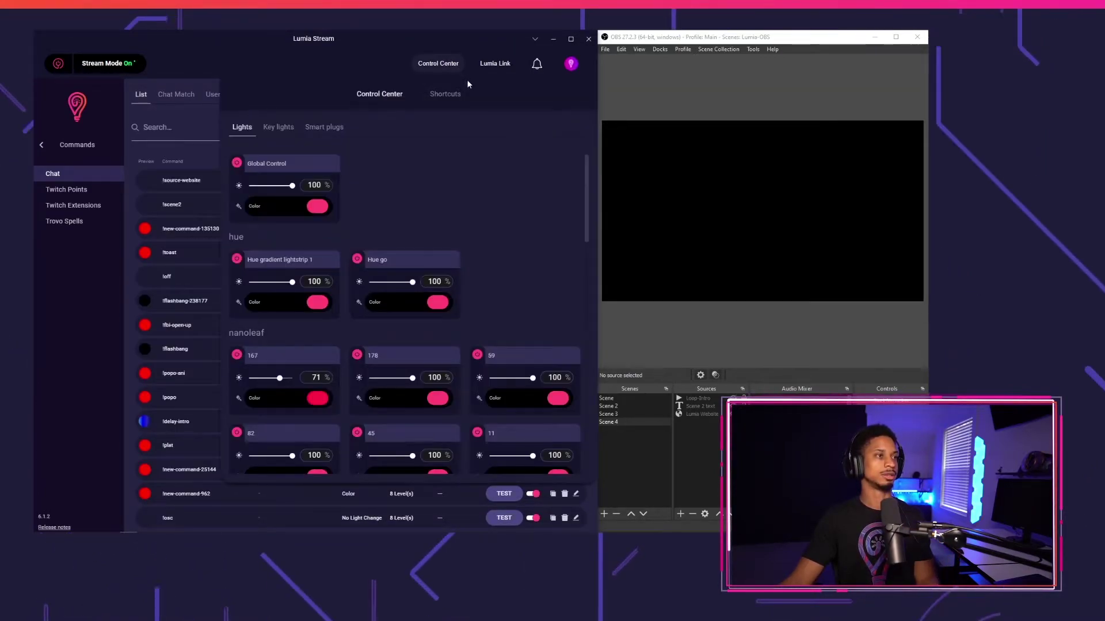
pyautogui.click(448, 94)
pyautogui.click(395, 454)
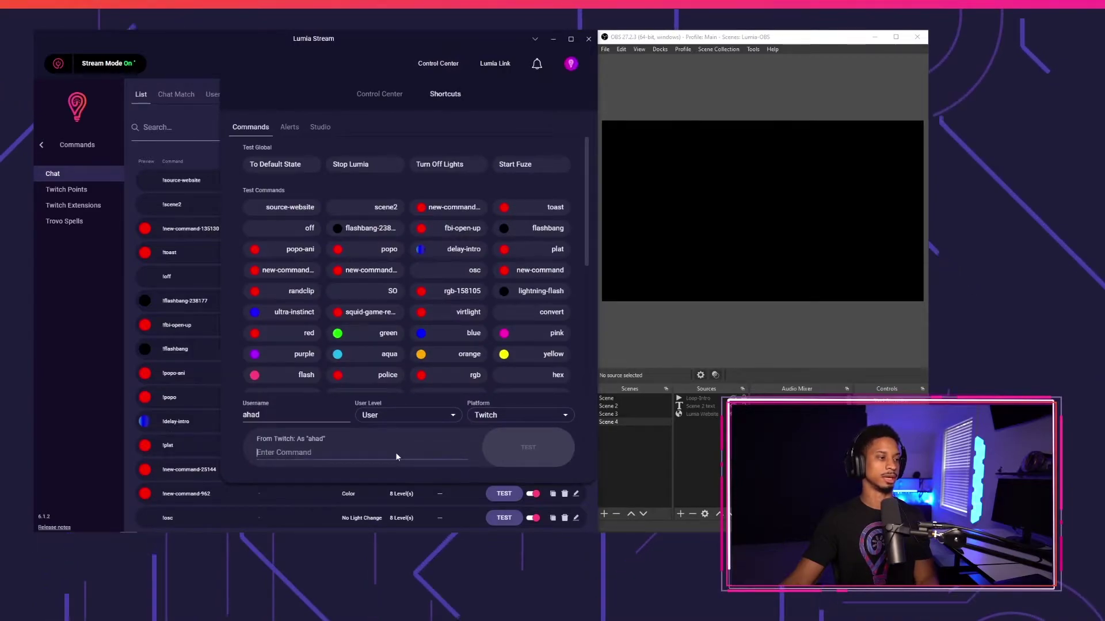
pyautogui.write('!sou')
pyautogui.write('rce-websi')
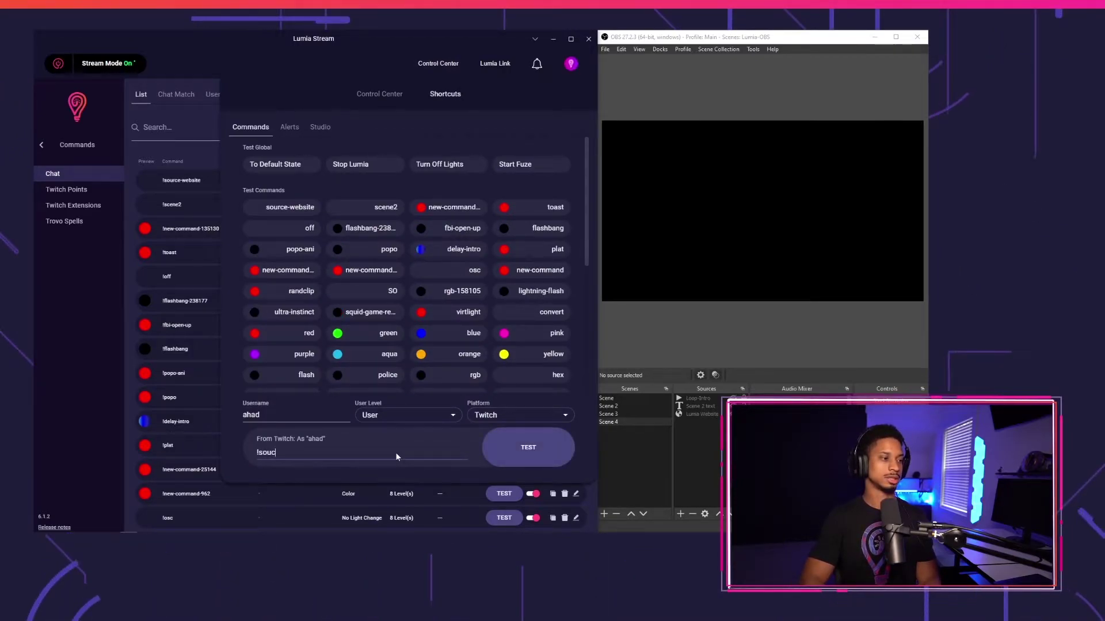
pyautogui.write('te')
pyautogui.press('Return')
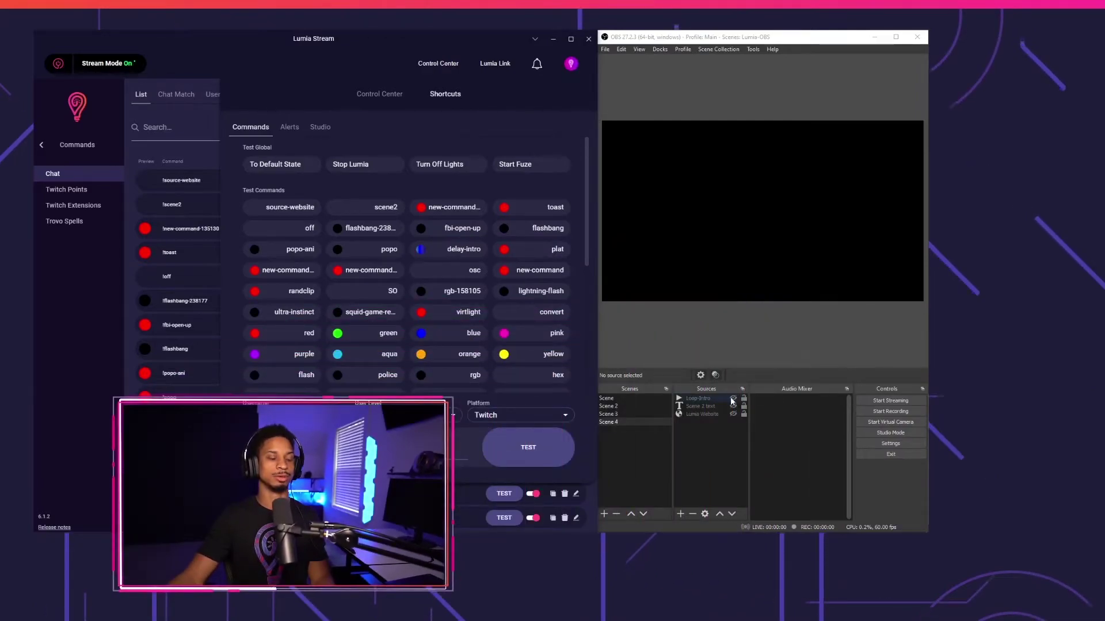
# Step: Add a new media source named alert-video to Scene 4 in OBS
pyautogui.click(736, 447)
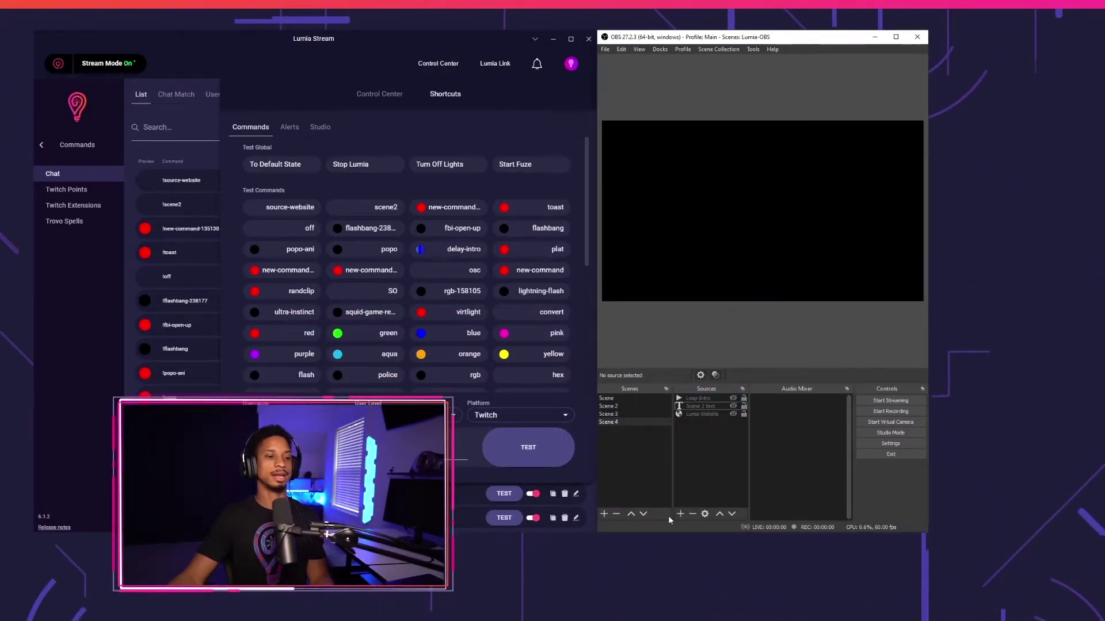
pyautogui.click(681, 514)
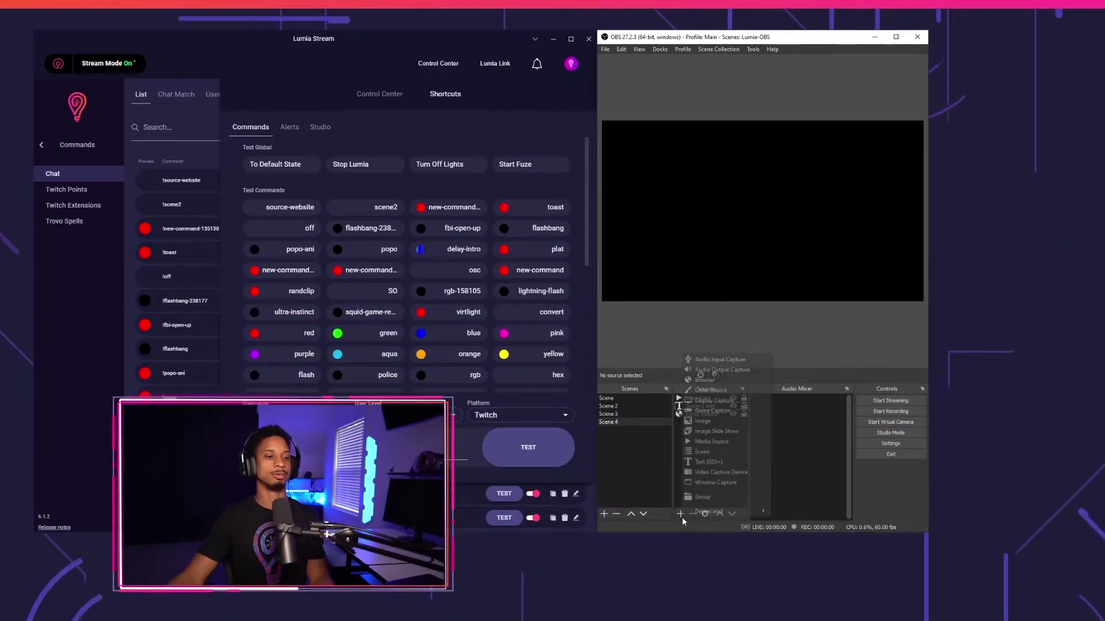
pyautogui.click(743, 441)
pyautogui.write('alert-vi')
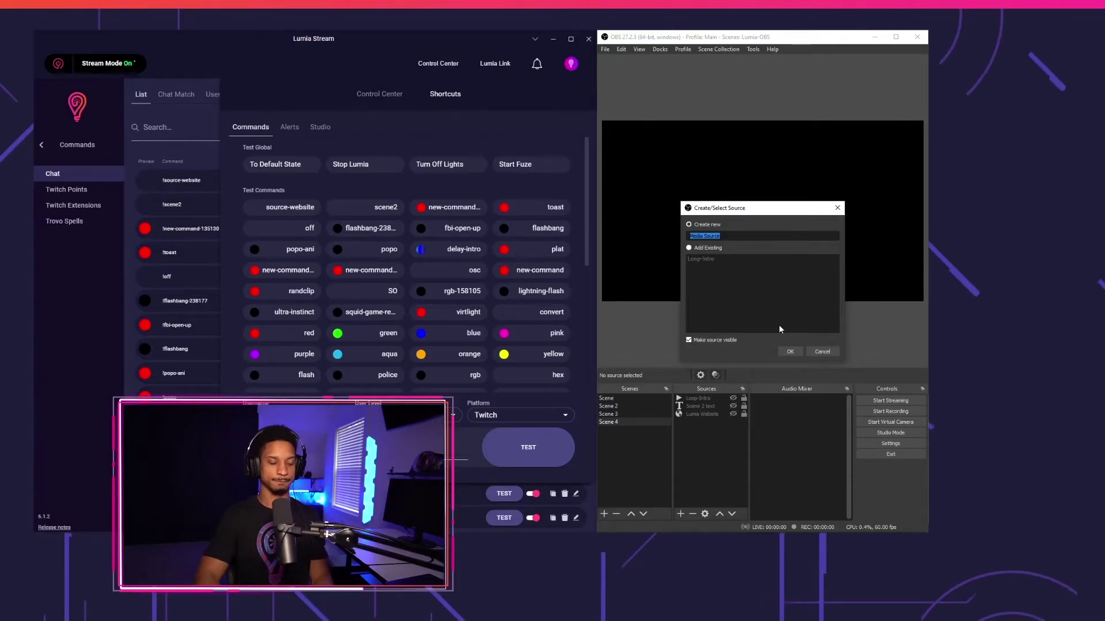
pyautogui.write('deo')
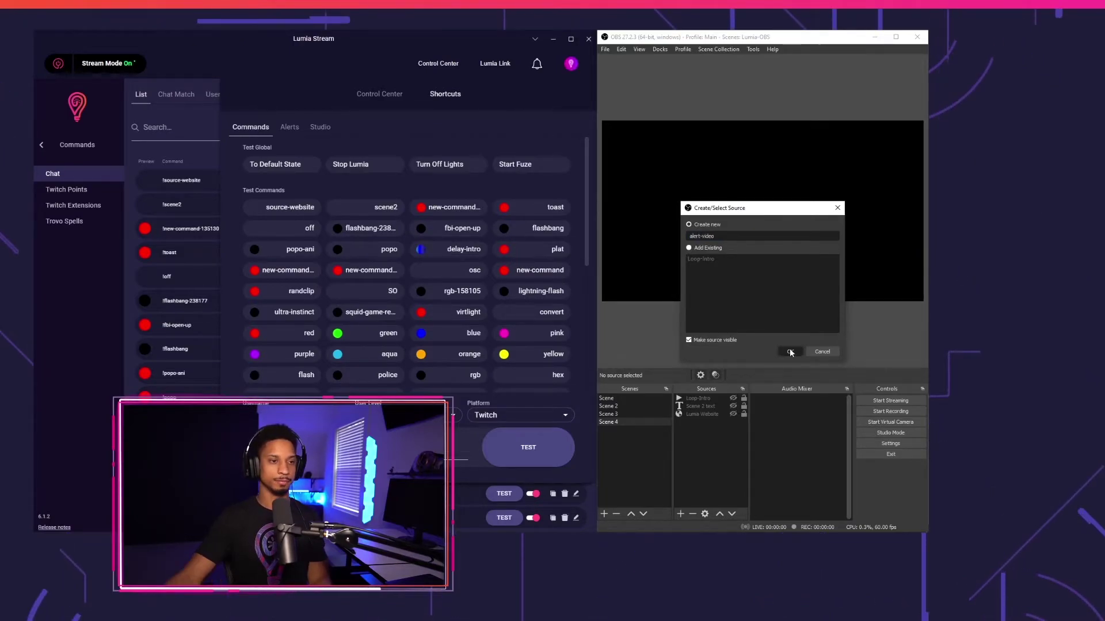
pyautogui.click(790, 352)
# Step: Set the local file of the alert-video source to Triangle-Synthwave.webm and accept its properties
pyautogui.click(898, 356)
pyautogui.click(637, 300)
pyautogui.doubleClick(636, 299)
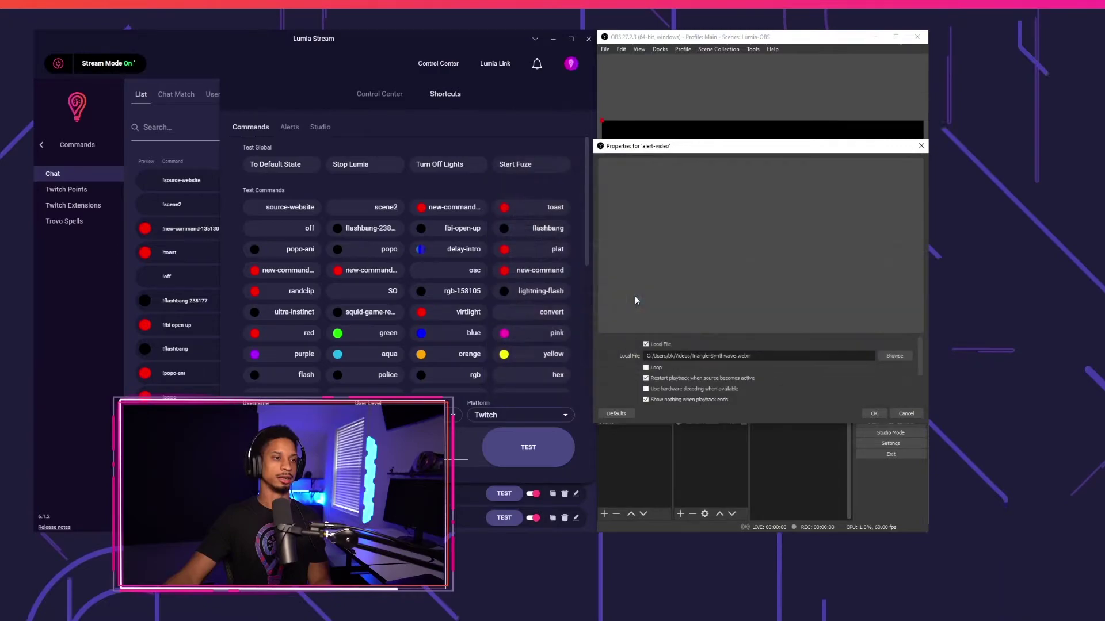
pyautogui.click(877, 416)
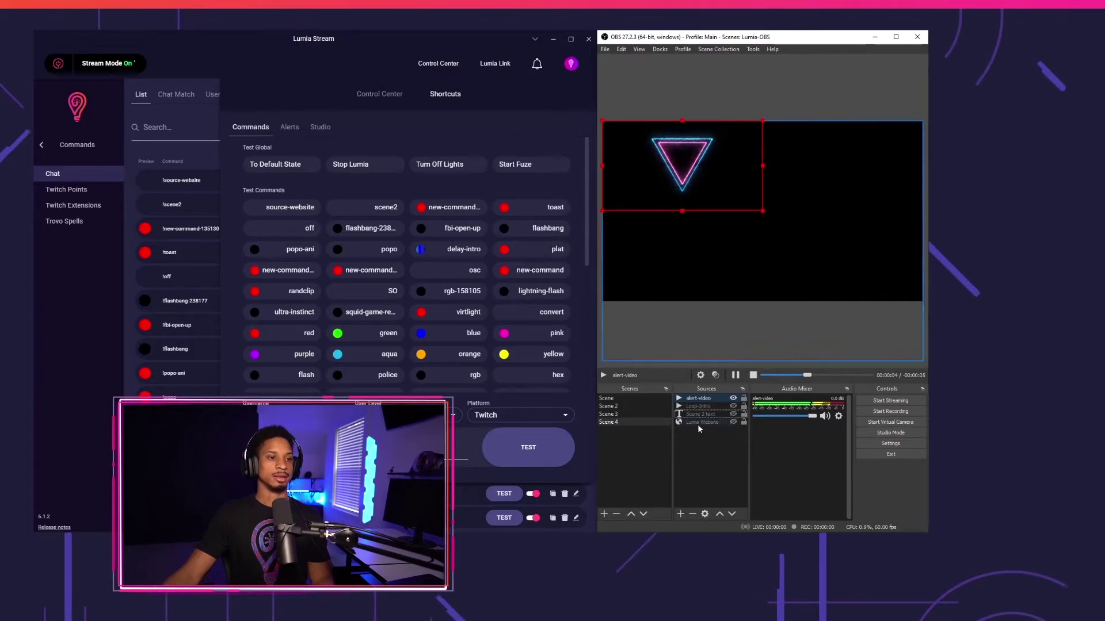
# Step: Shrink the Scene 2 text source, move alert-video to the canvas's upper-right corner and place the text over its triangle
pyautogui.click(863, 233)
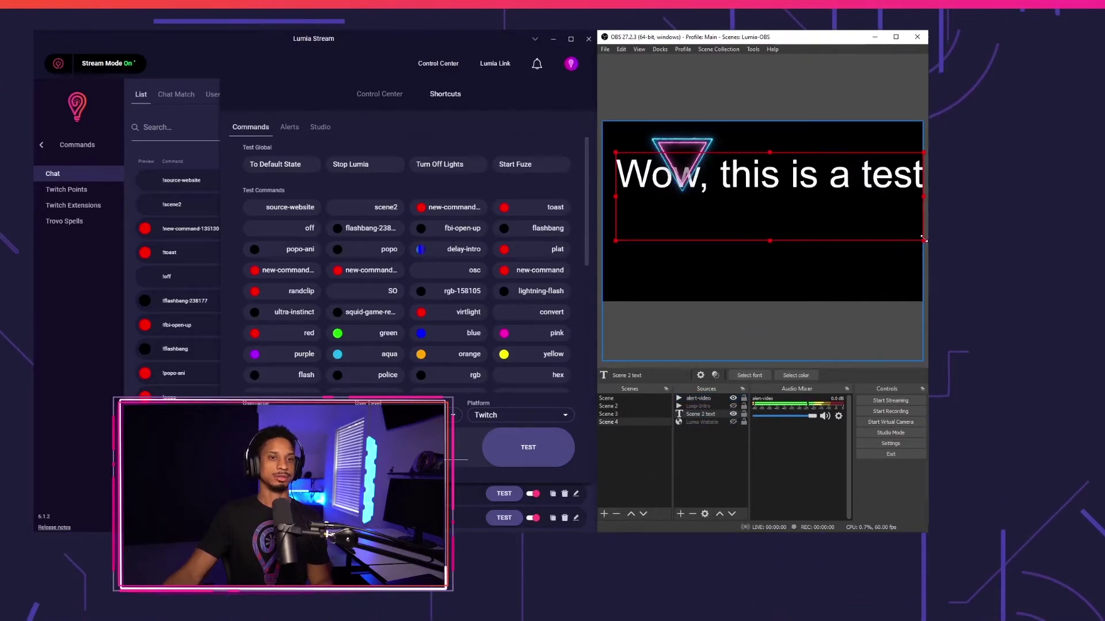
pyautogui.moveTo(923, 239); pyautogui.dragTo(903, 141)
pyautogui.click(681, 166)
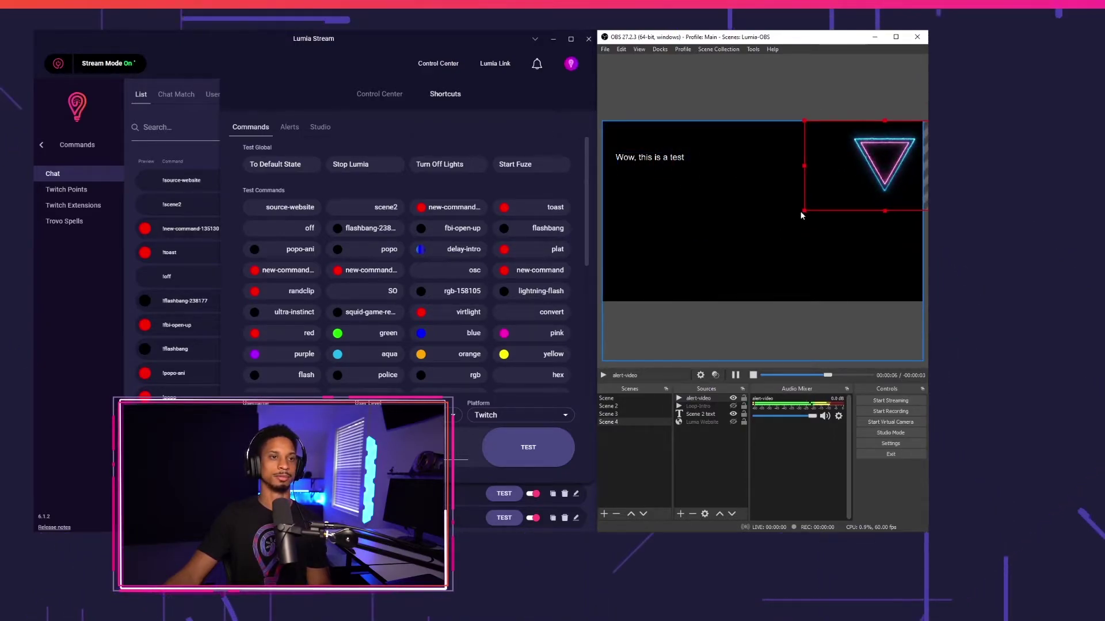
pyautogui.click(659, 159)
pyautogui.moveTo(660, 158); pyautogui.dragTo(883, 145)
# Step: Change the content of the Scene 2 text source to New Follower
pyautogui.doubleClick(882, 145)
pyautogui.hotkey('ctrl', 'a')
pyautogui.write('N')
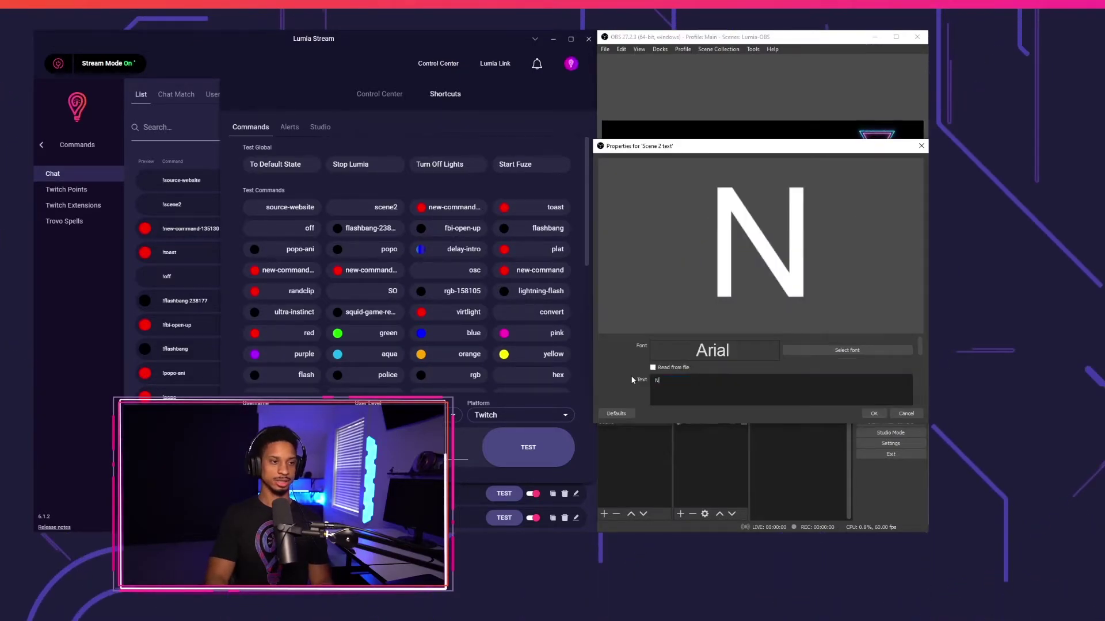
pyautogui.write('ew Follower')
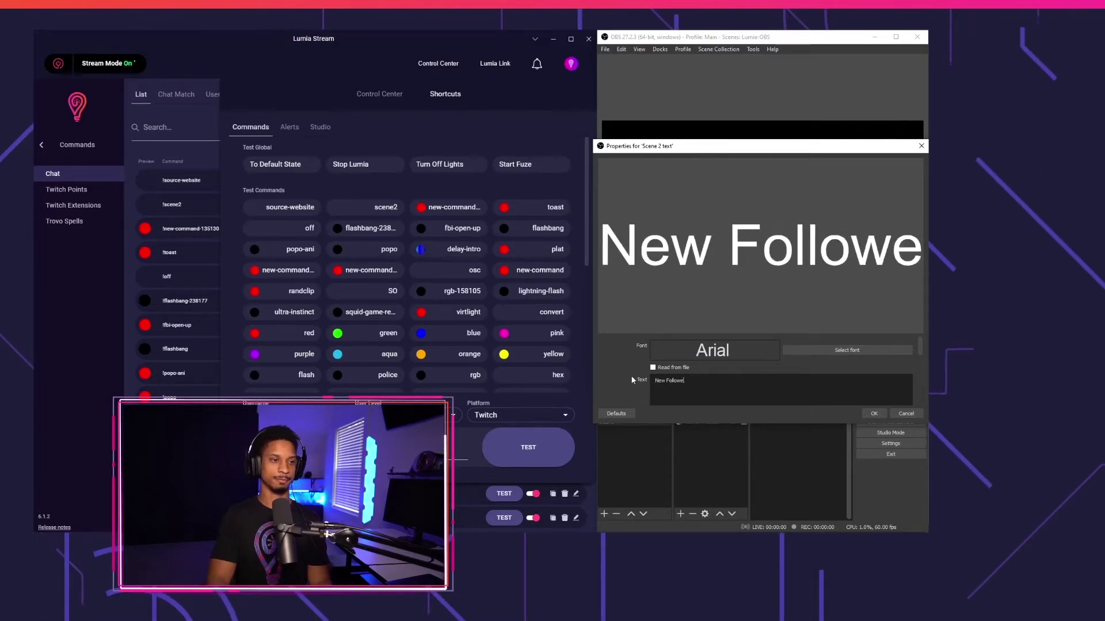
pyautogui.click(873, 413)
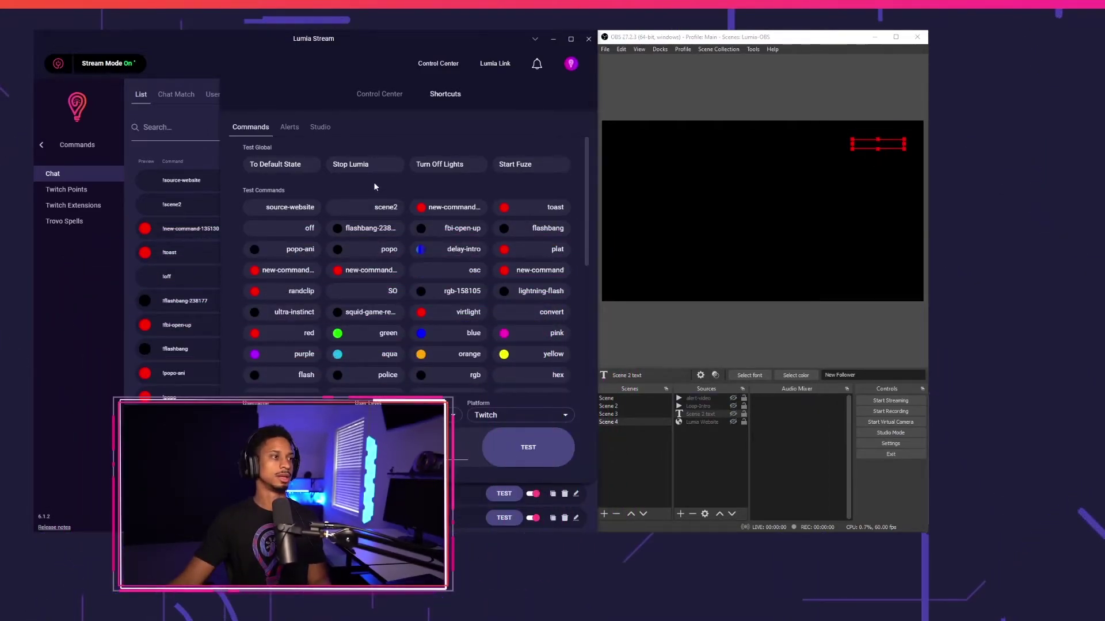
# Step: Open the OBS actions of the Twitch Follower alert in Lumia Stream and refresh the OBS settings
pyautogui.click(34, 155)
pyautogui.click(41, 145)
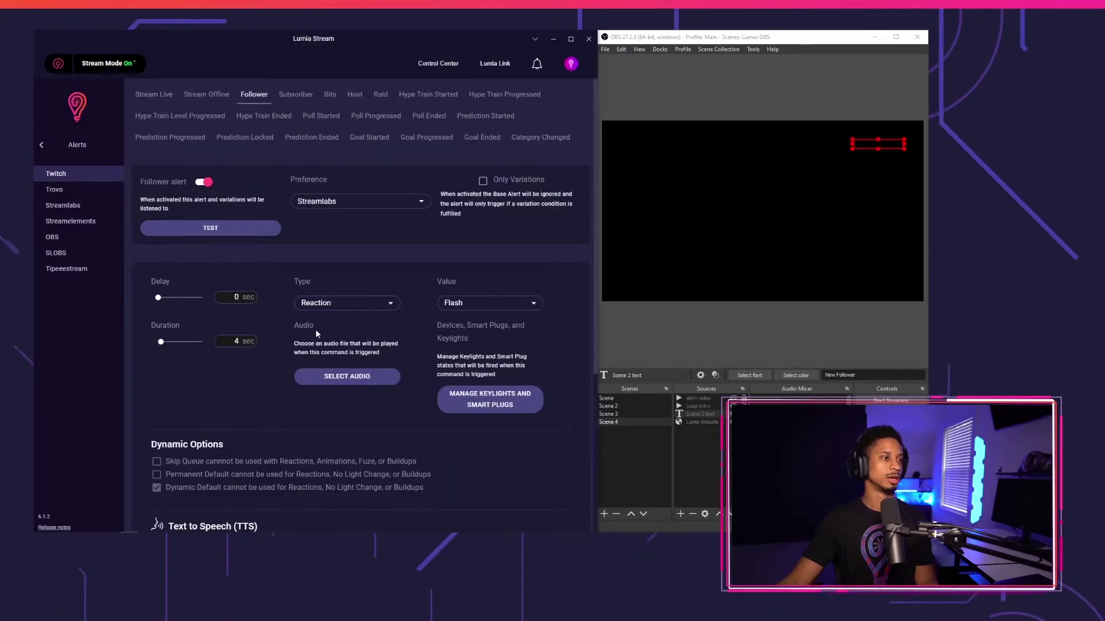
pyautogui.scroll(-5, 317, 351)
pyautogui.click(320, 417)
pyautogui.scroll(-2, 368, 386)
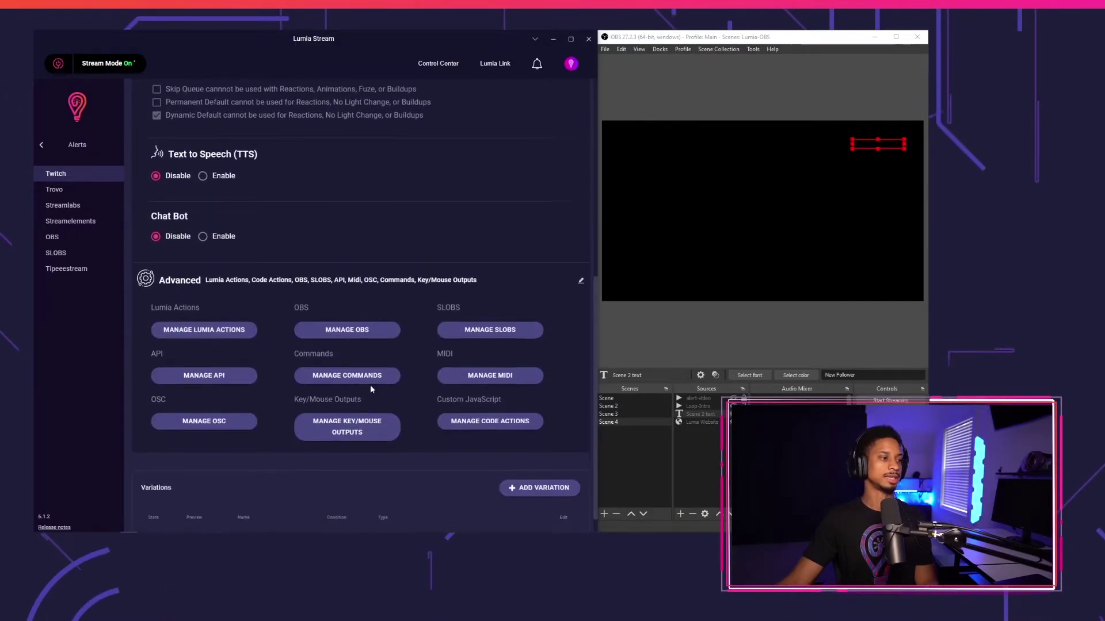
pyautogui.click(361, 329)
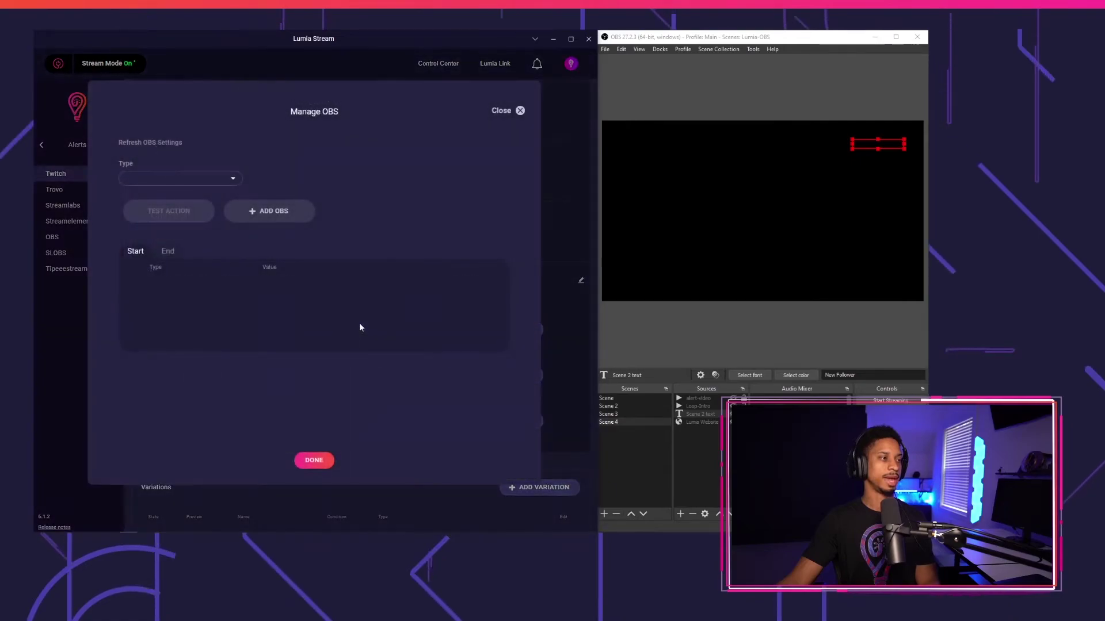
pyautogui.click(170, 144)
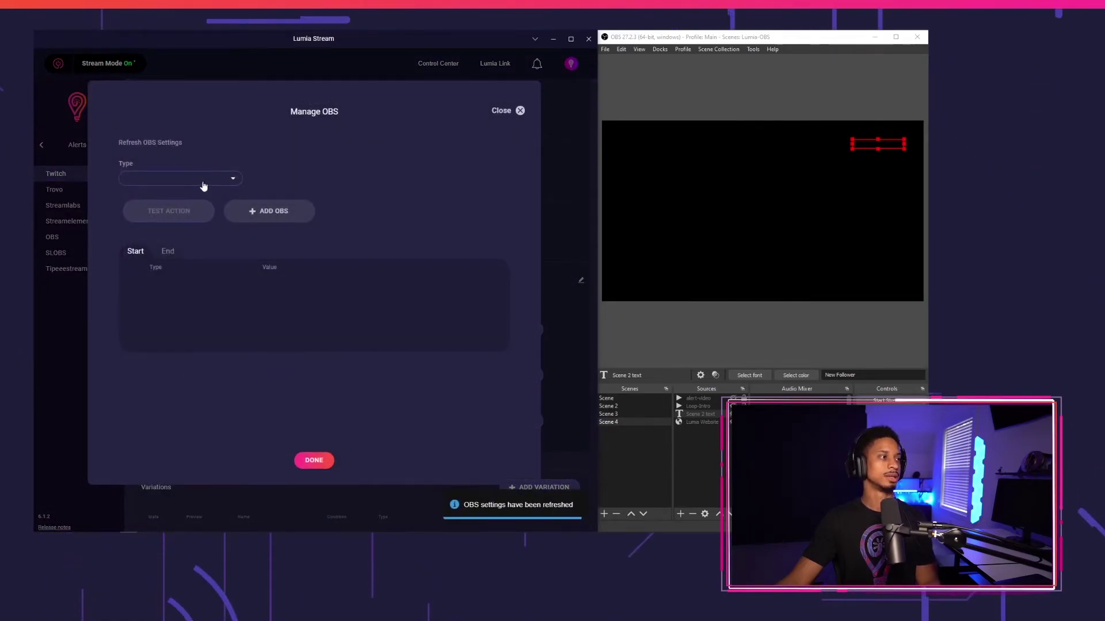
# Step: Add a Source Visibility Set start action that turns visibility on for alert-video in Scene 4
pyautogui.click(203, 179)
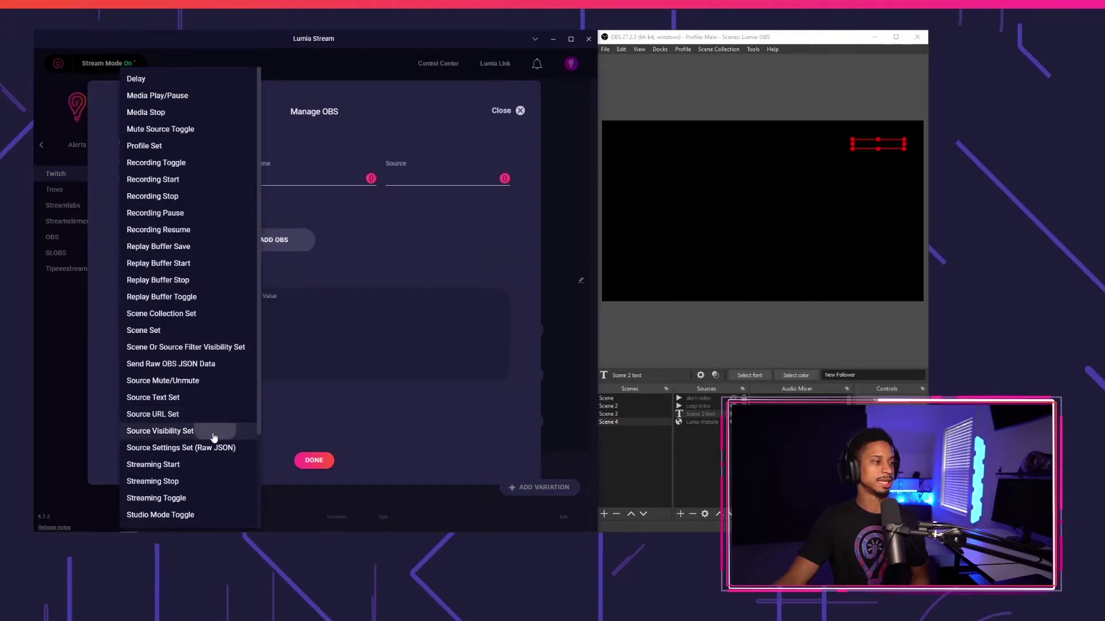
pyautogui.click(220, 428)
pyautogui.click(320, 176)
pyautogui.click(306, 247)
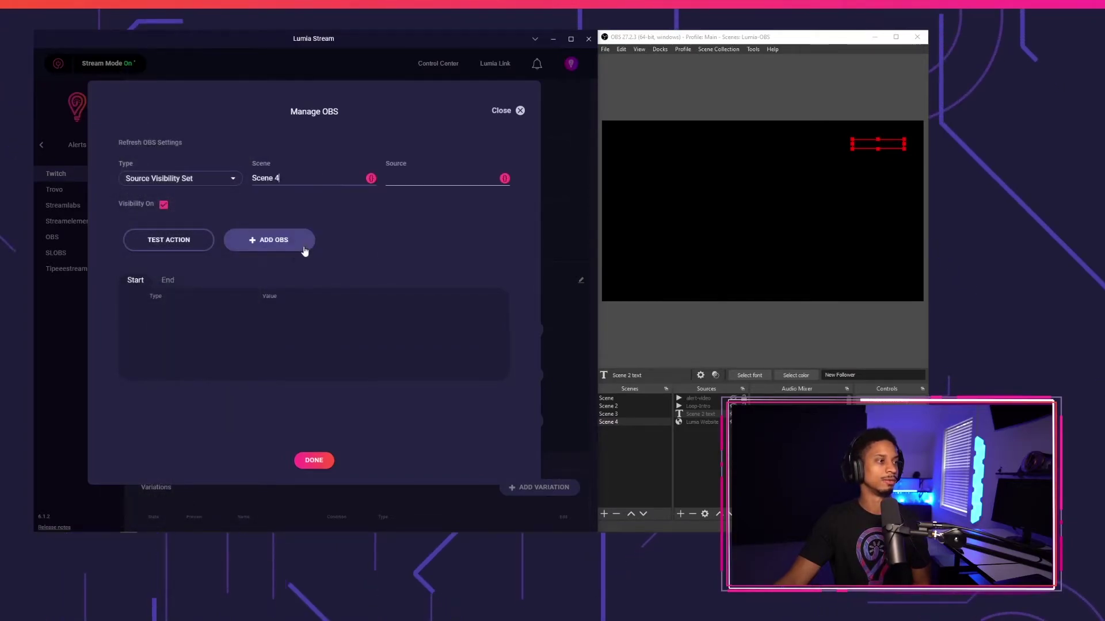
pyautogui.click(399, 182)
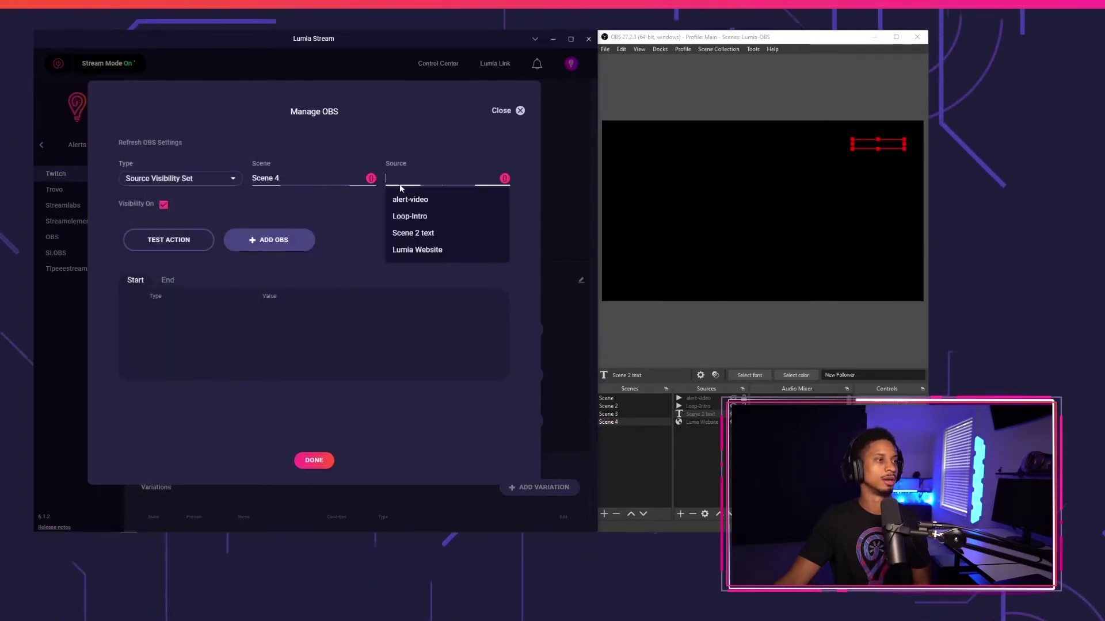
pyautogui.click(442, 205)
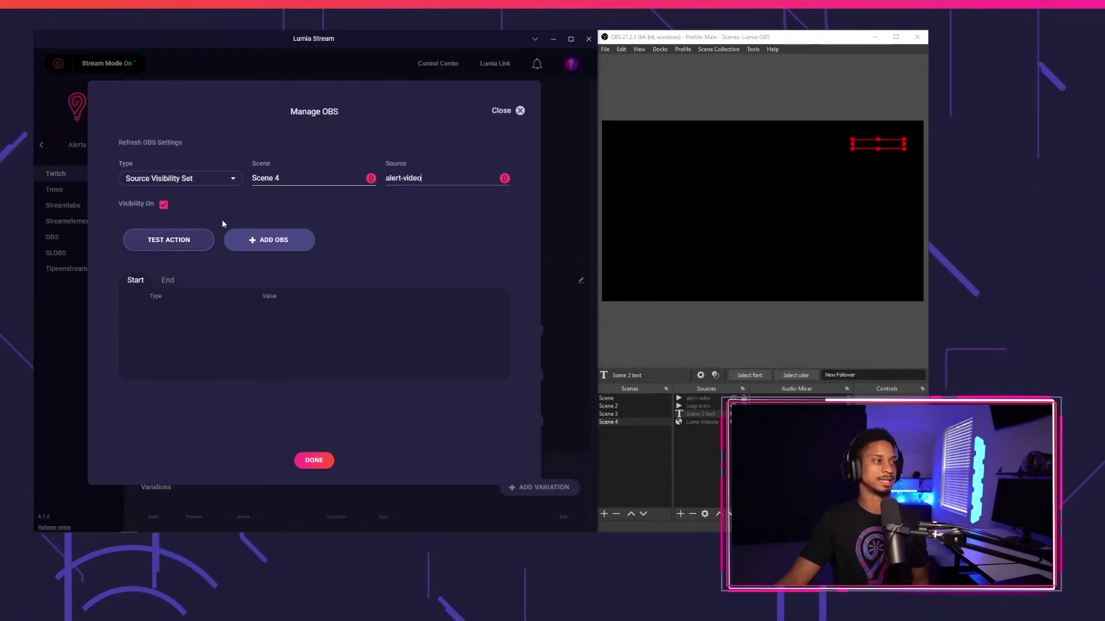
pyautogui.click(253, 242)
# Step: Add a Delay start action with a duration of 1 second after the alert-video action
pyautogui.click(221, 181)
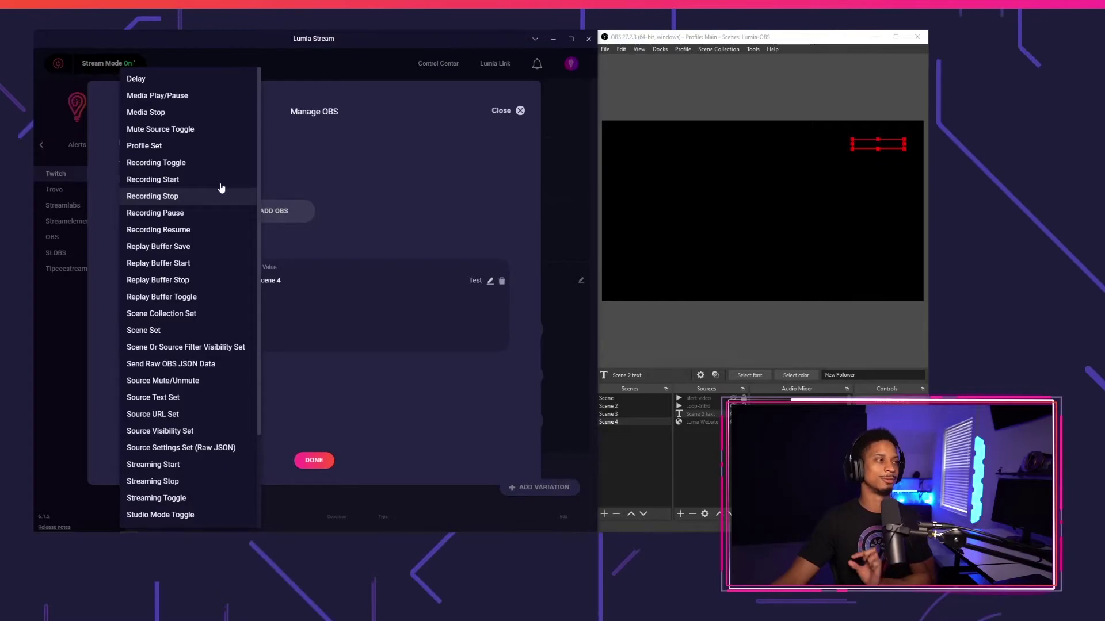
pyautogui.click(137, 79)
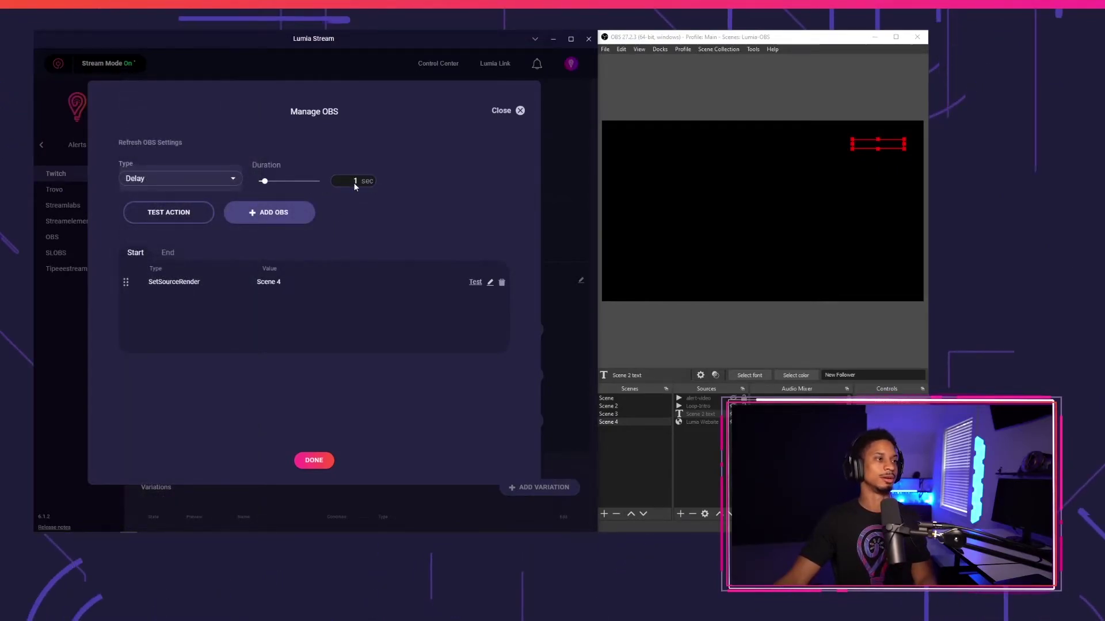
pyautogui.click(267, 213)
# Step: Add a Source Visibility Set start action that turns visibility on for Scene 2 text in Scene 4
pyautogui.click(172, 179)
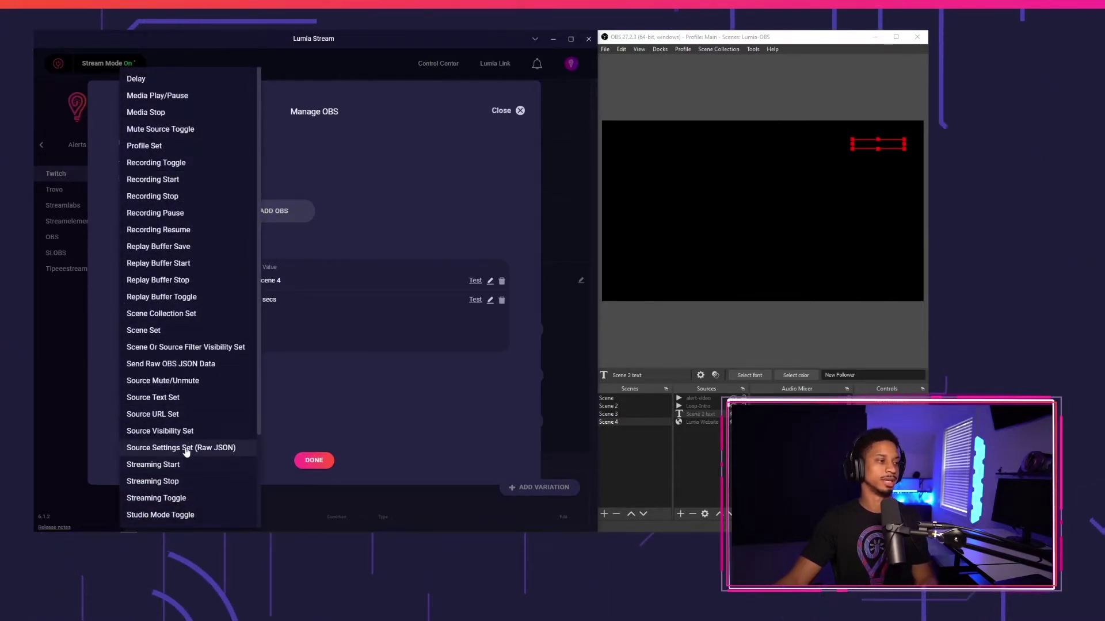
pyautogui.click(188, 431)
pyautogui.click(290, 183)
pyautogui.click(357, 246)
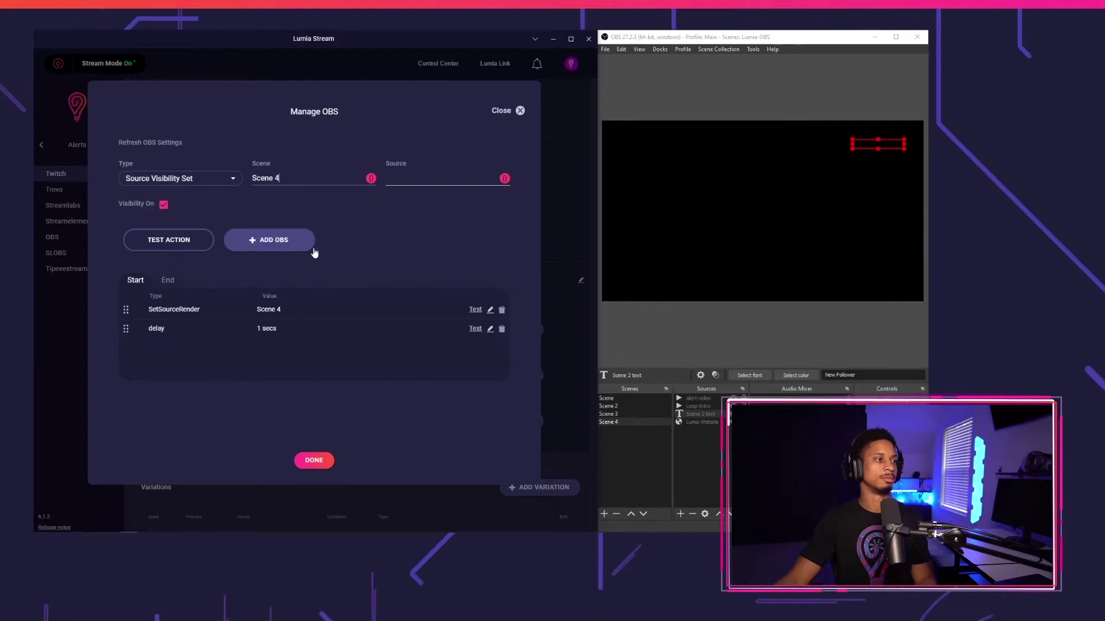
pyautogui.click(426, 181)
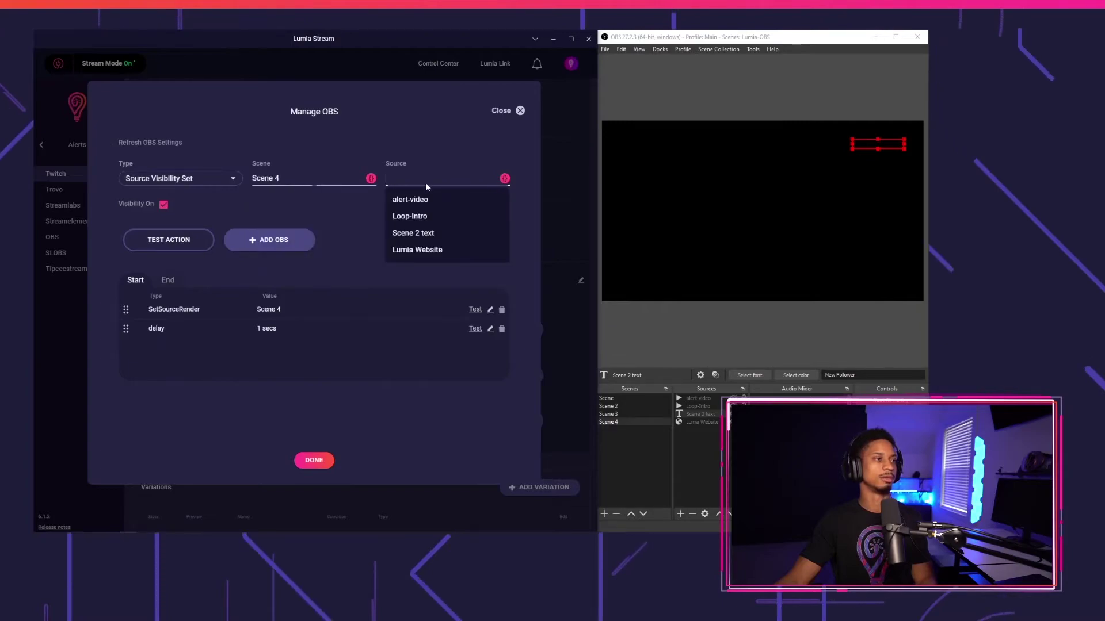
pyautogui.click(429, 233)
pyautogui.click(282, 247)
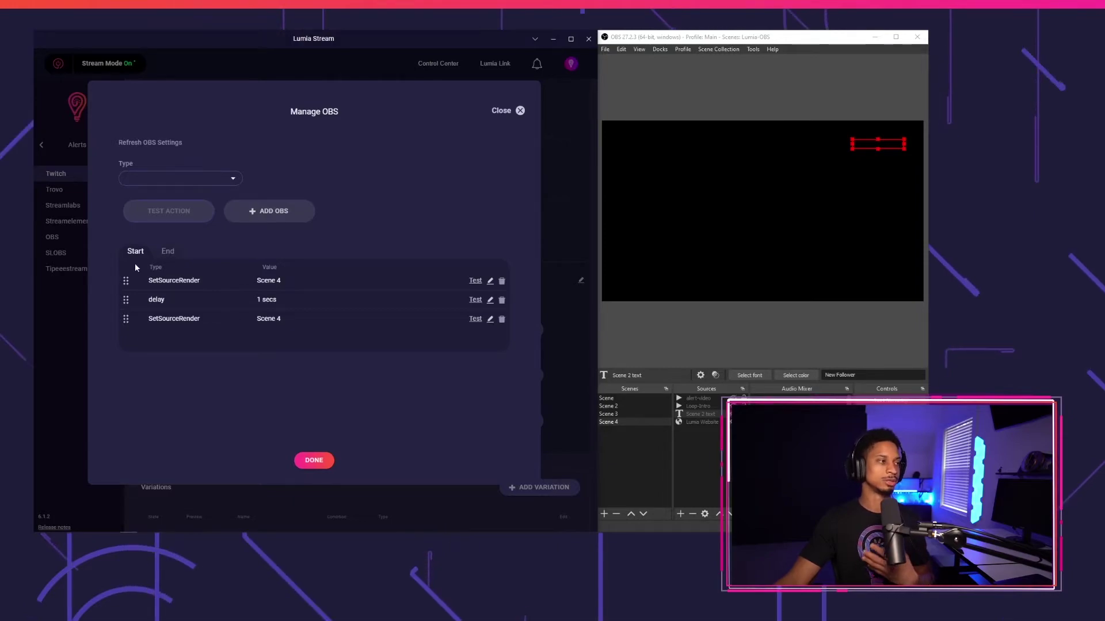
# Step: Add a Source Visibility Set end action that turns visibility off for alert-video in Scene 4
pyautogui.click(168, 251)
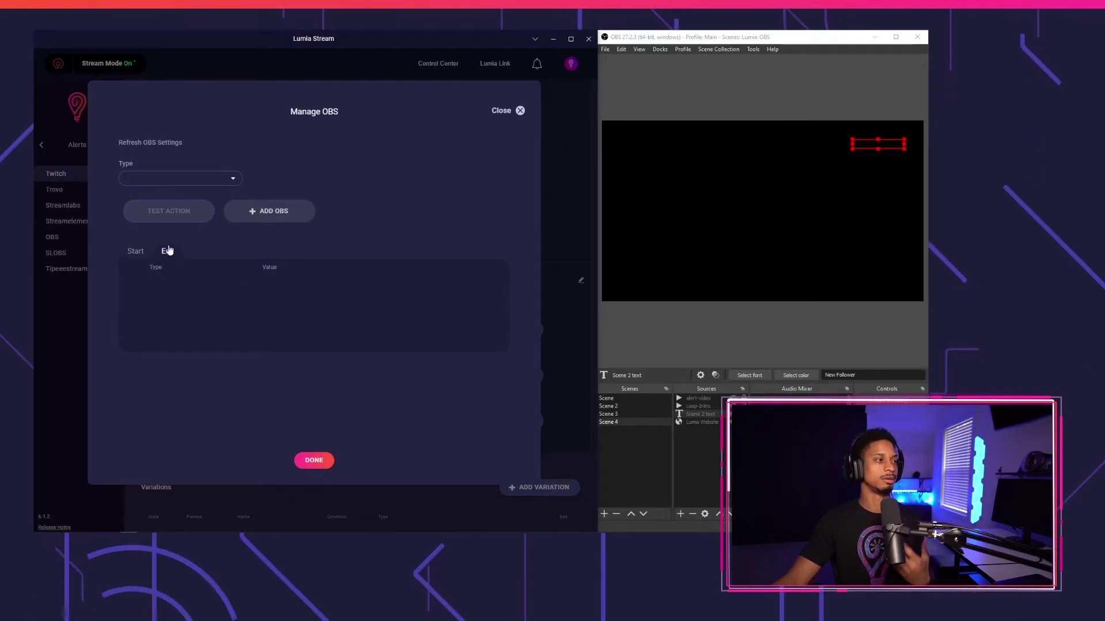
pyautogui.click(190, 179)
pyautogui.click(325, 249)
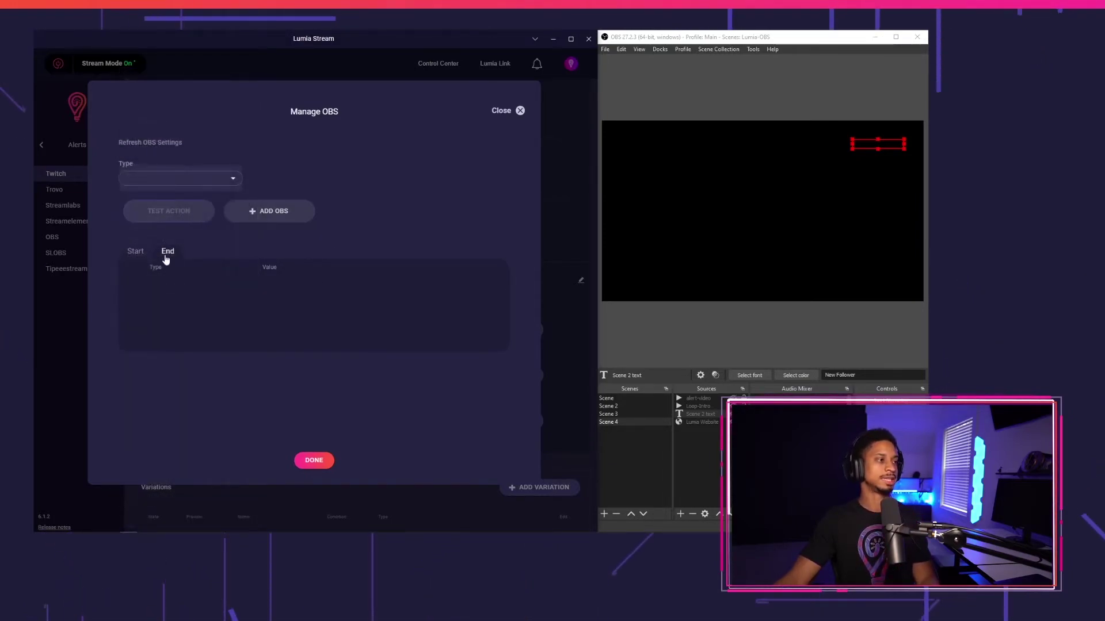
pyautogui.click(181, 168)
pyautogui.click(190, 427)
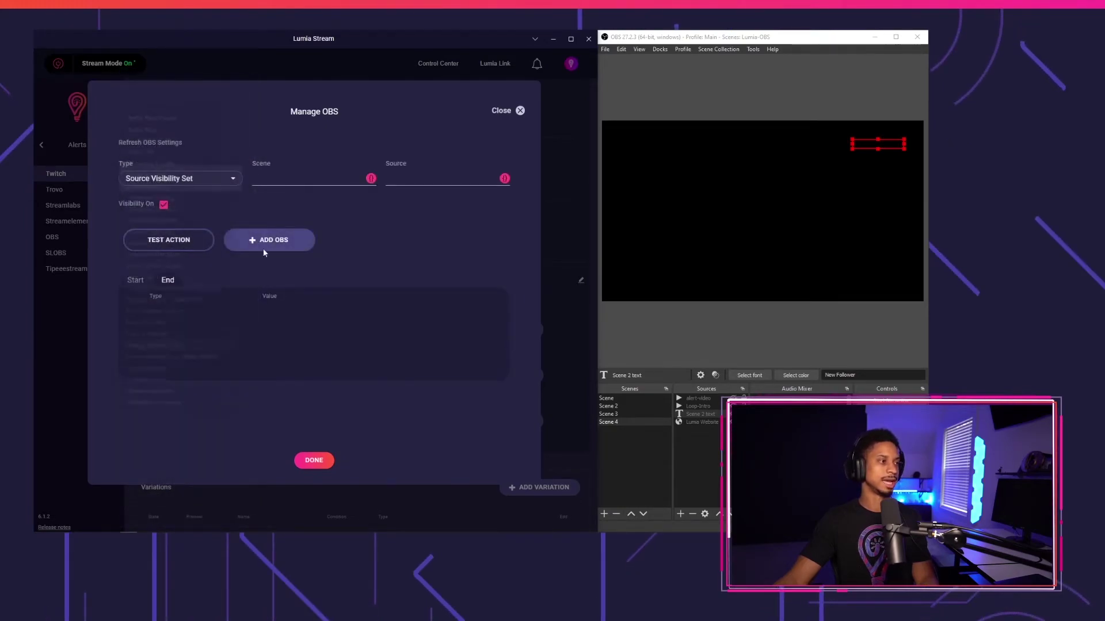
pyautogui.click(312, 185)
pyautogui.click(306, 245)
pyautogui.click(446, 182)
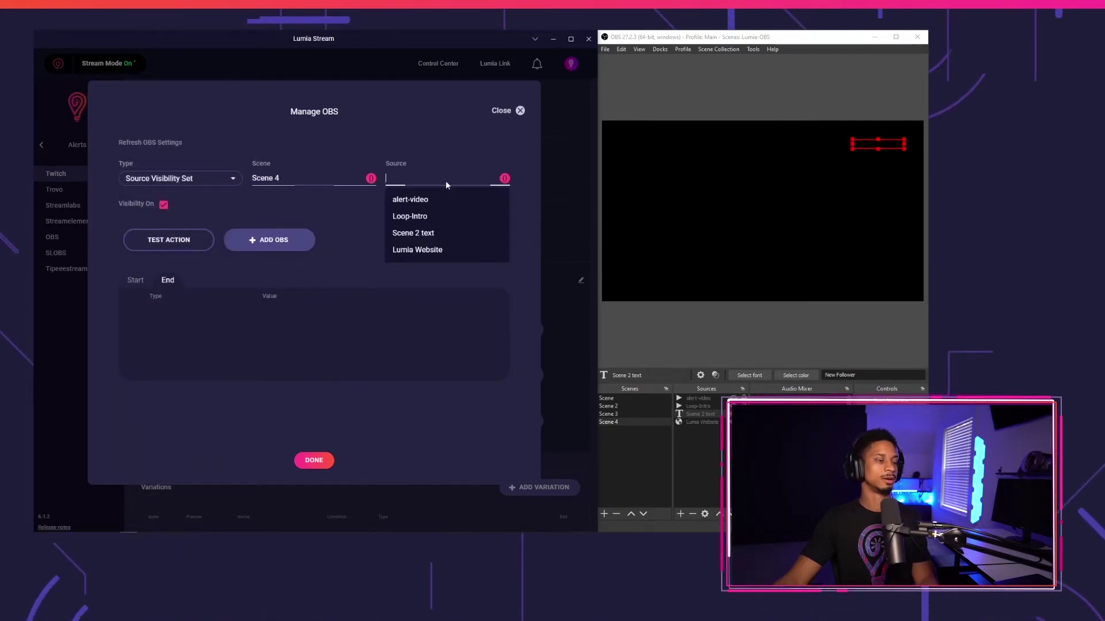
pyautogui.click(442, 201)
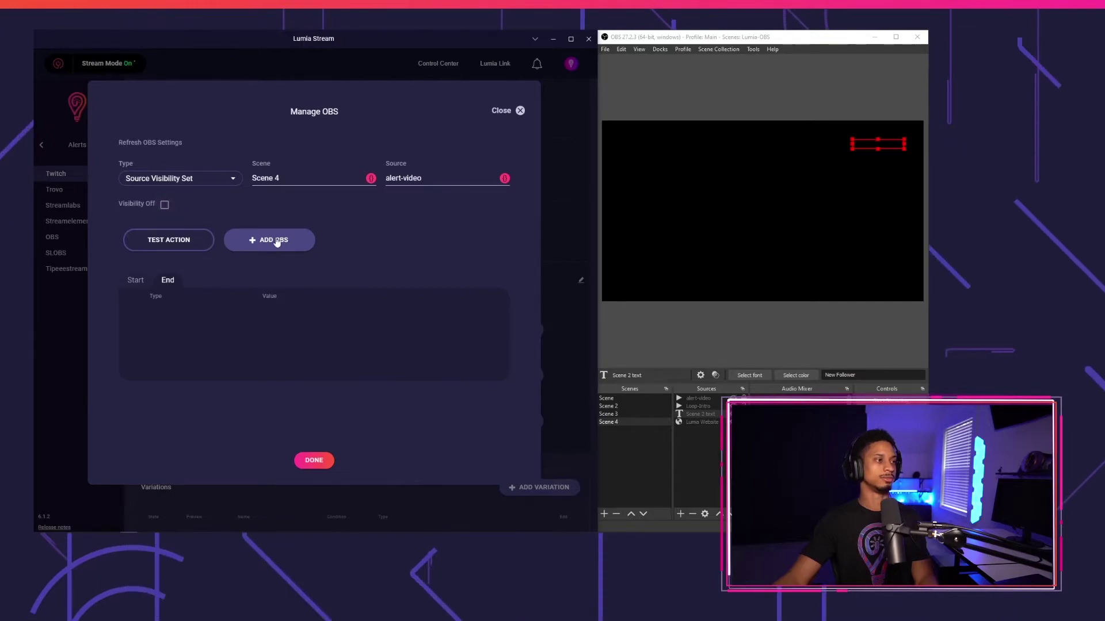
pyautogui.click(276, 240)
# Step: Add a Source Visibility Set end action that turns visibility off for Scene 2 text in Scene 4
pyautogui.click(185, 179)
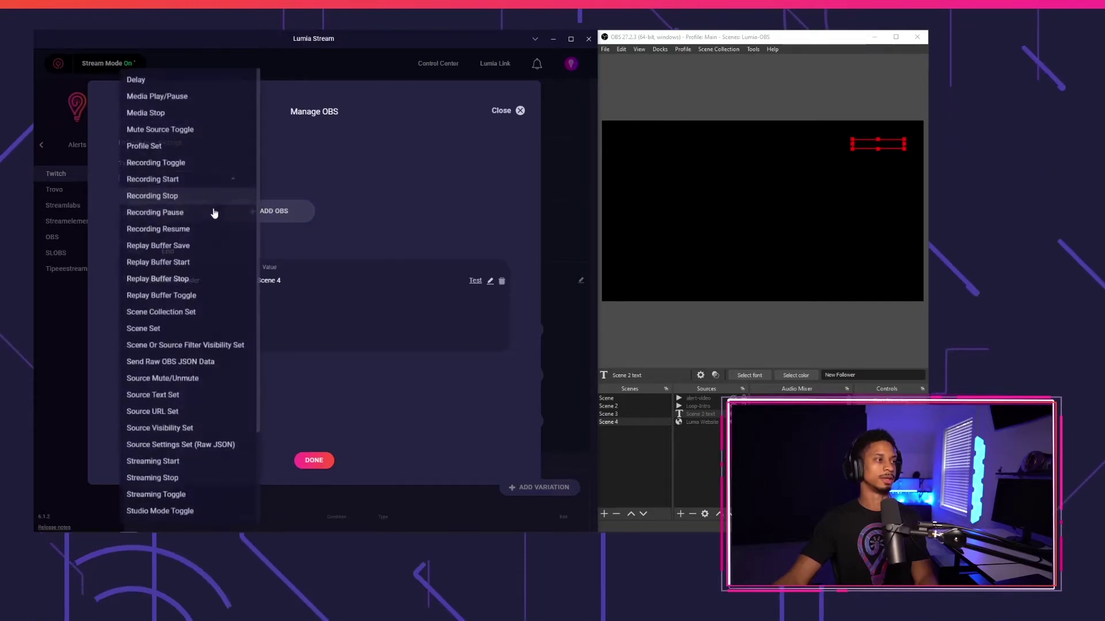
pyautogui.click(192, 432)
pyautogui.click(287, 179)
pyautogui.click(289, 248)
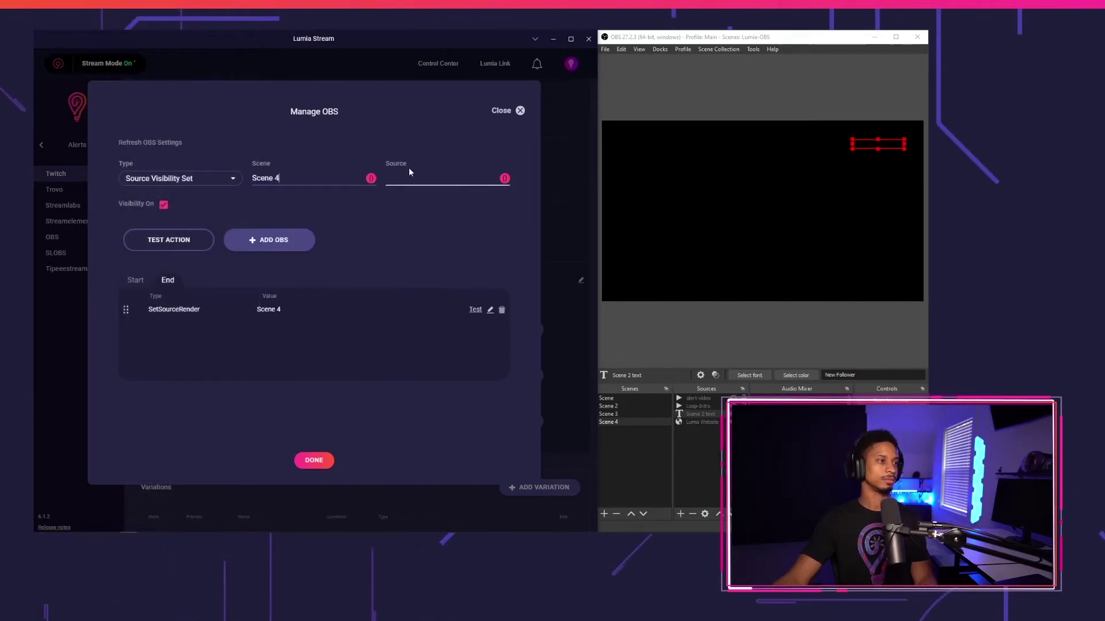
pyautogui.click(409, 175)
pyautogui.click(439, 234)
pyautogui.click(248, 236)
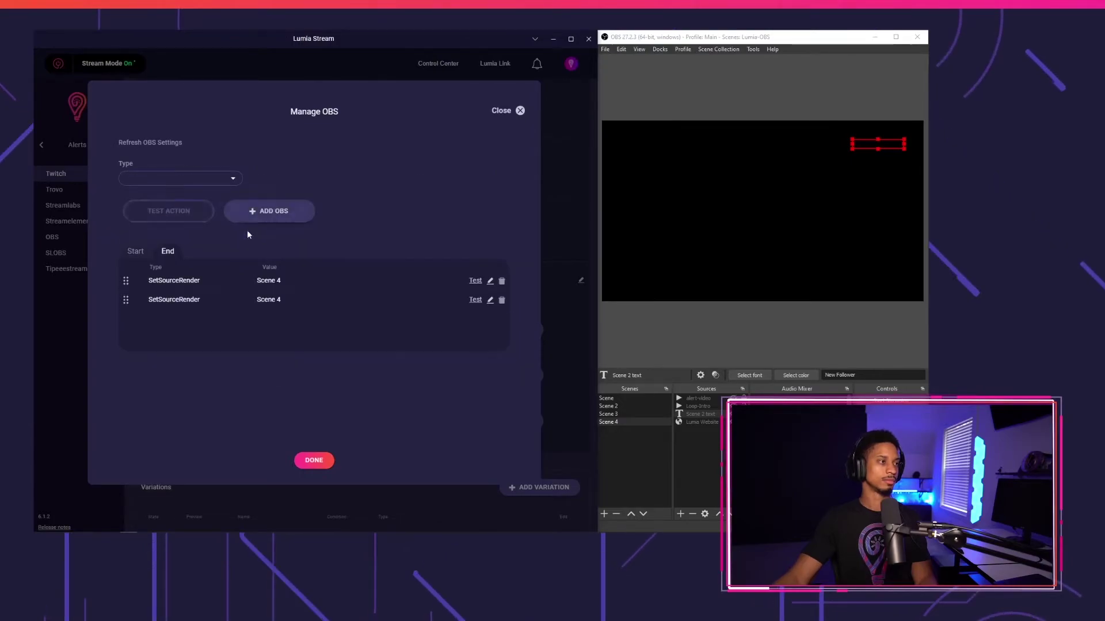
# Step: Save the Follower alert's OBS actions by refreshing the pending changes and test the alert
pyautogui.click(320, 461)
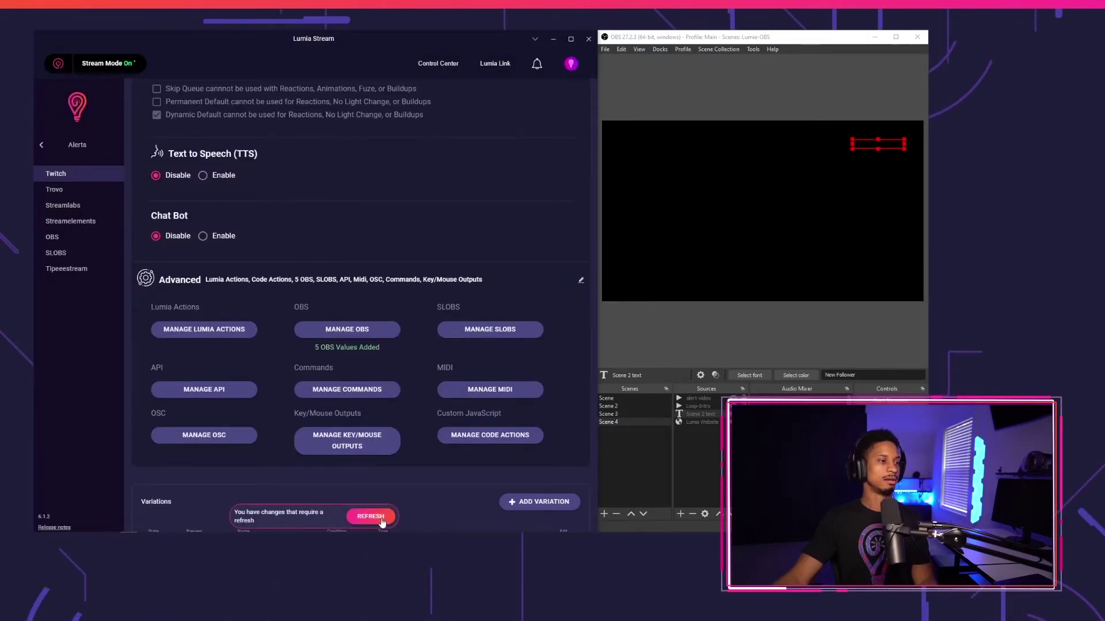
pyautogui.click(371, 517)
pyautogui.scroll(7, 365, 338)
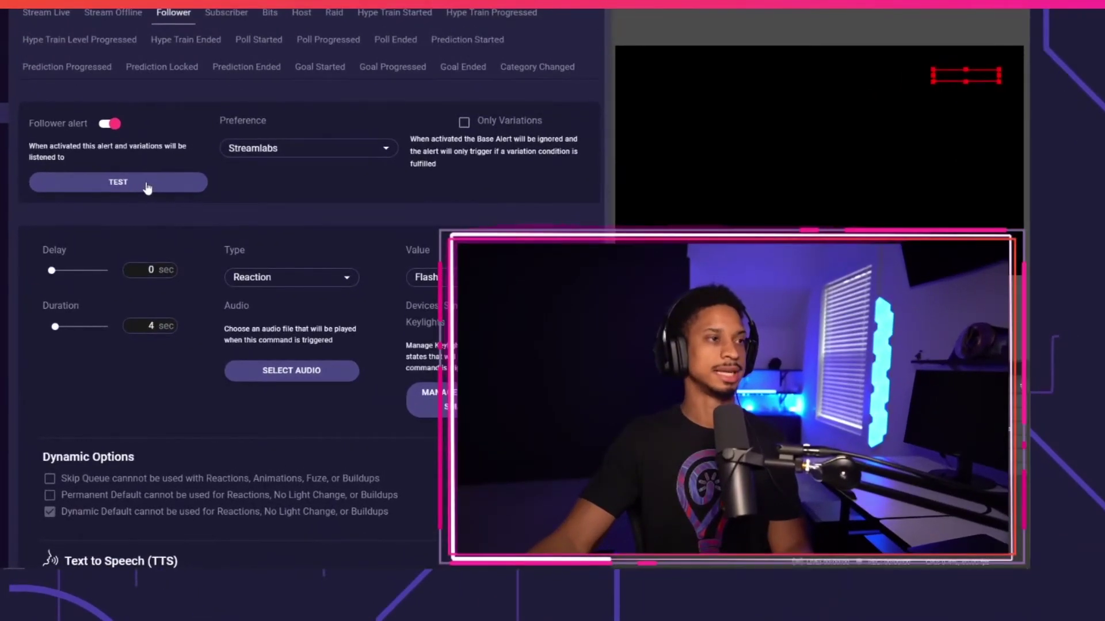
pyautogui.click(148, 183)
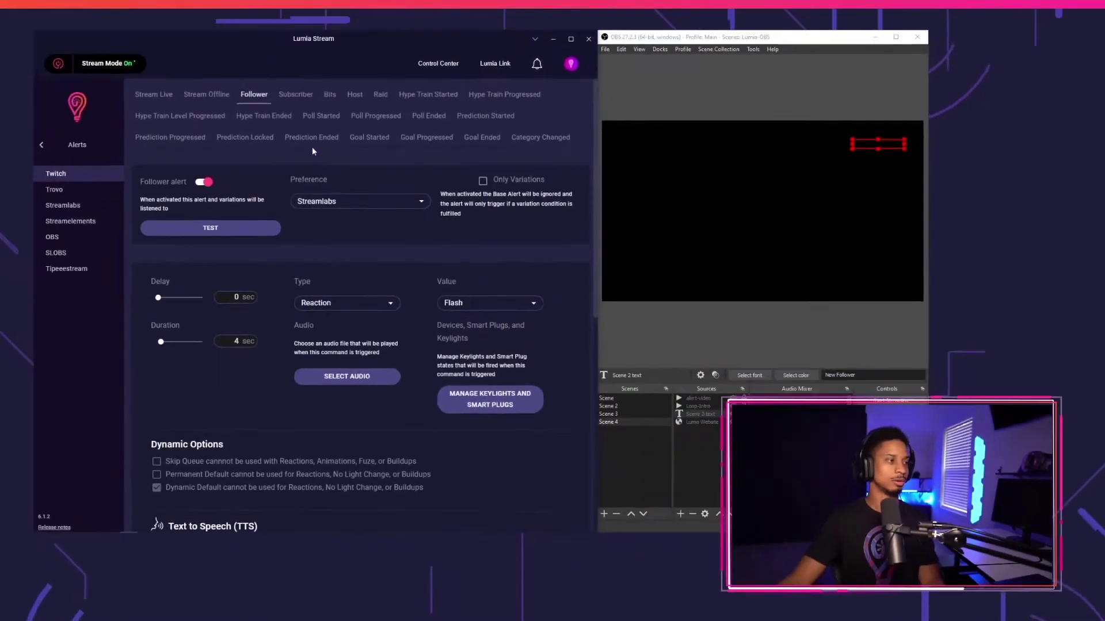
# Step: Add a Source Text Set start action to the Follower alert that sets Scene 2 text to the {{username}} variable
pyautogui.scroll(-5, 291, 244)
pyautogui.scroll(-2, 380, 357)
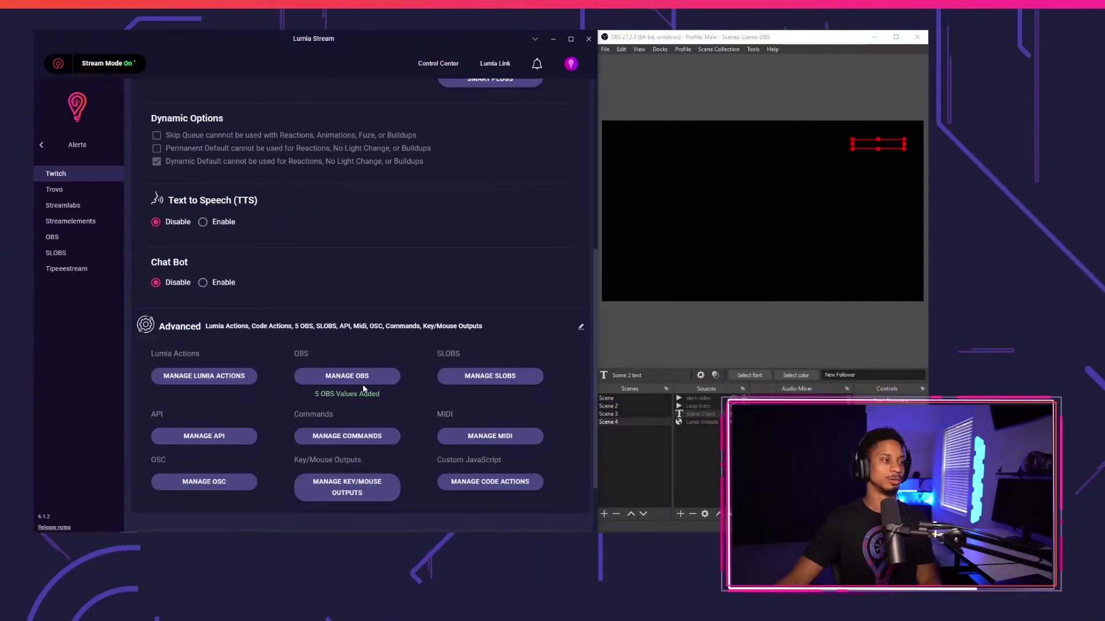
pyautogui.click(347, 376)
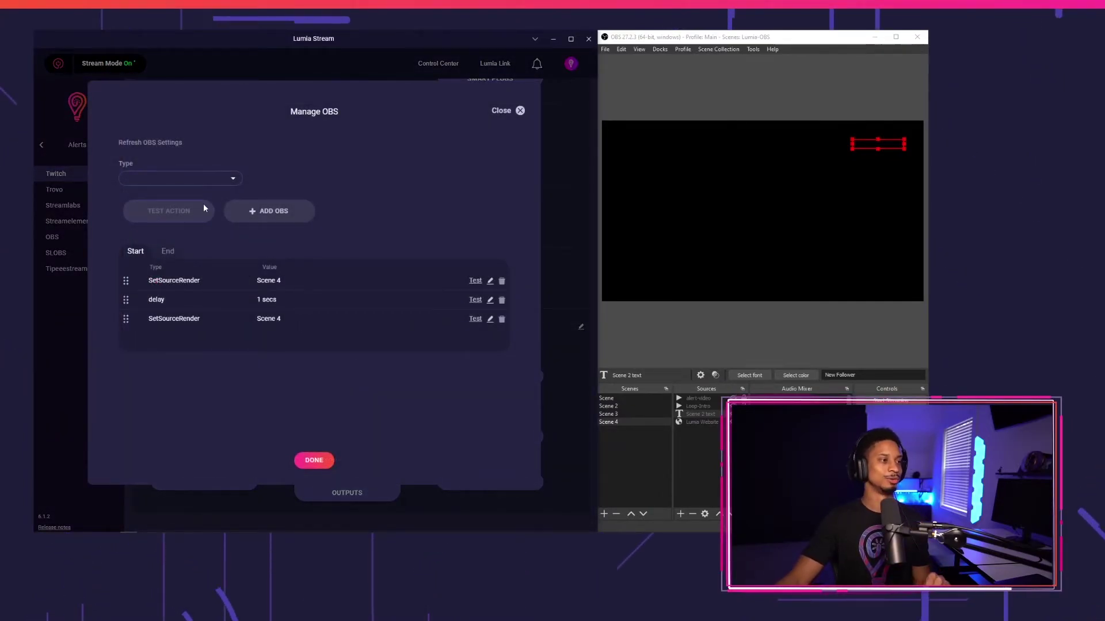
pyautogui.click(201, 183)
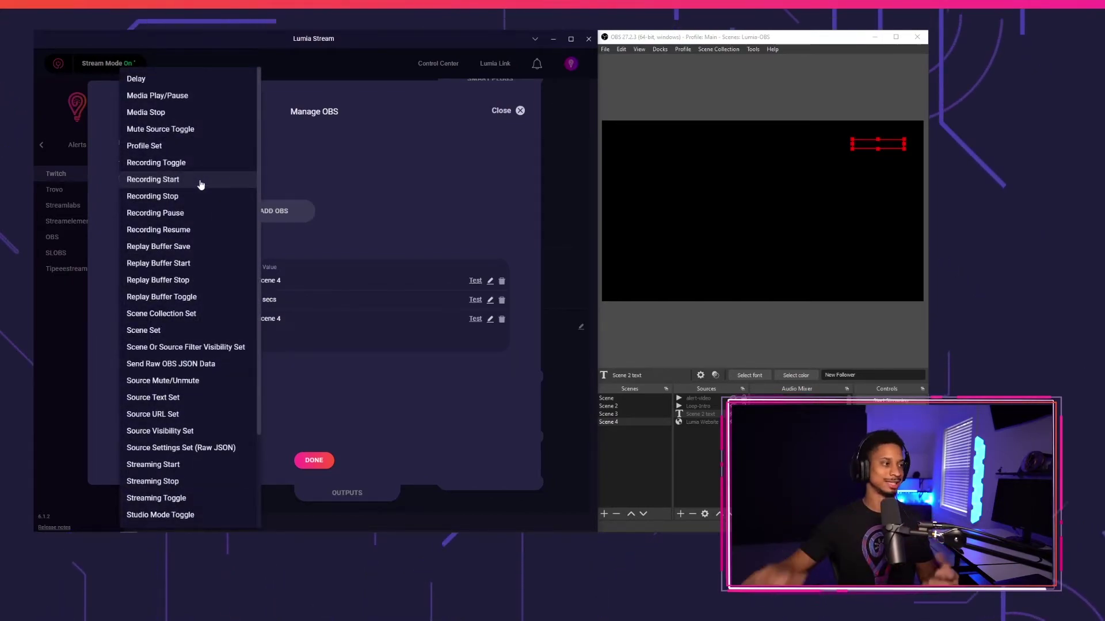
pyautogui.click(187, 401)
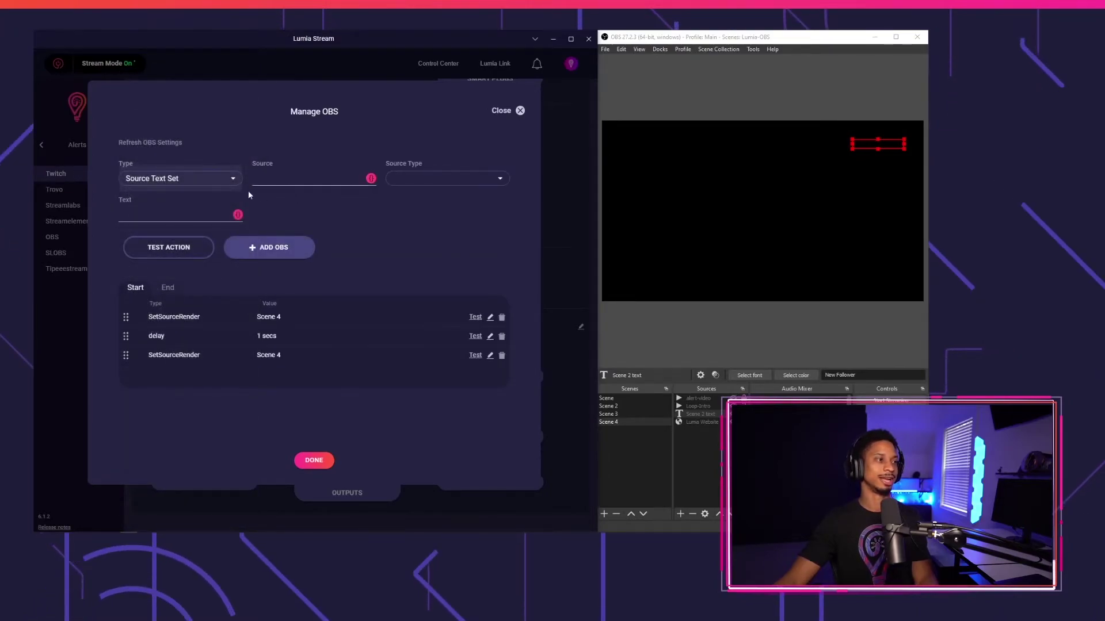
pyautogui.click(302, 181)
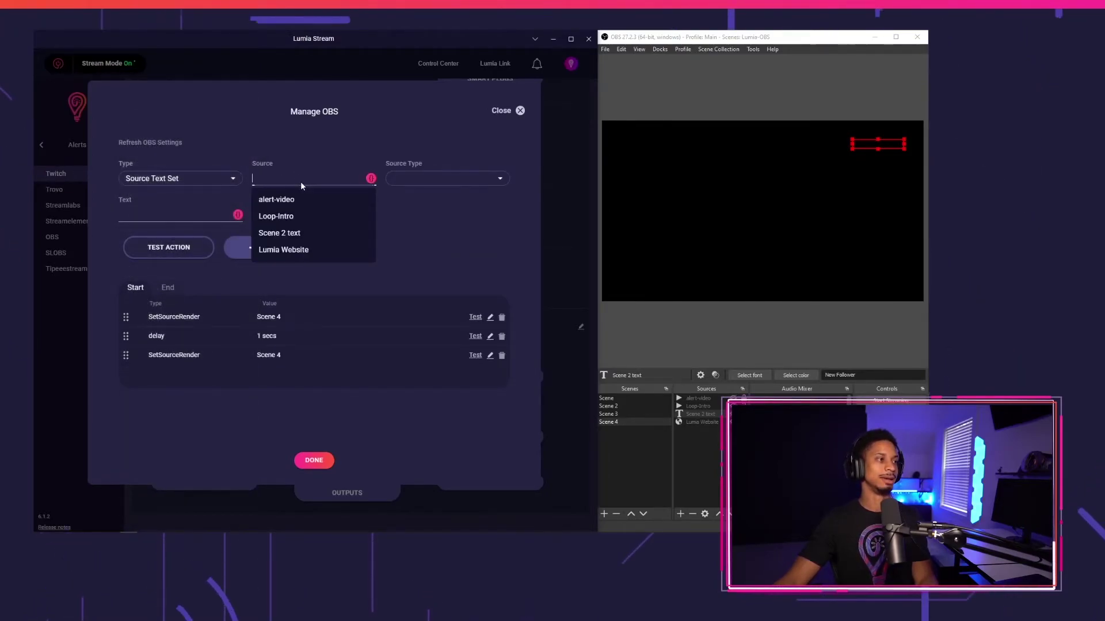
pyautogui.click(299, 234)
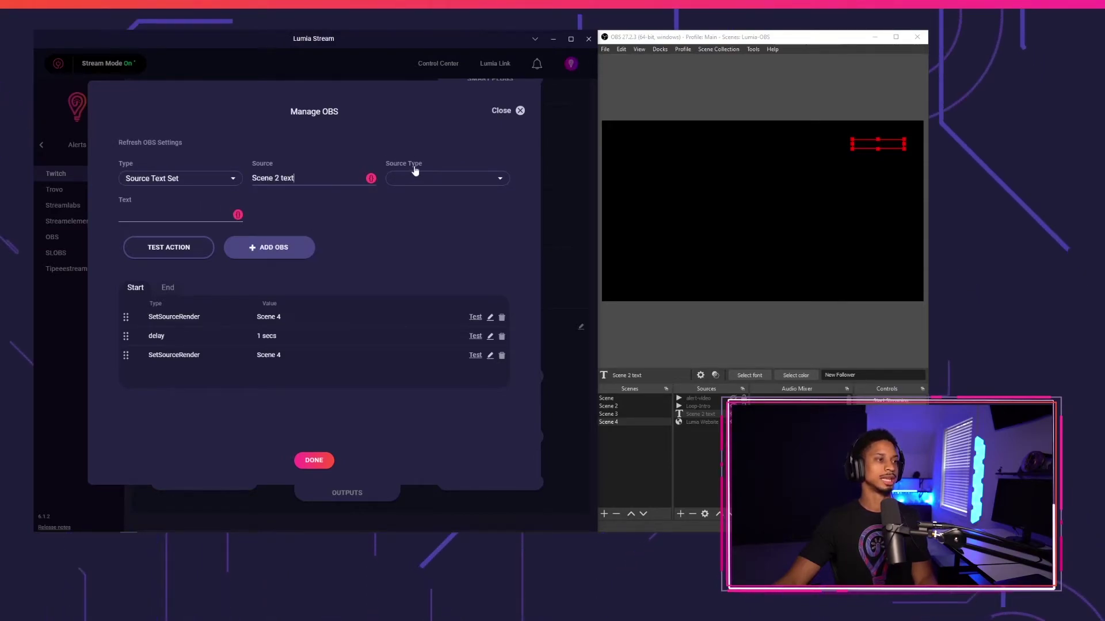
pyautogui.moveTo(415, 167)
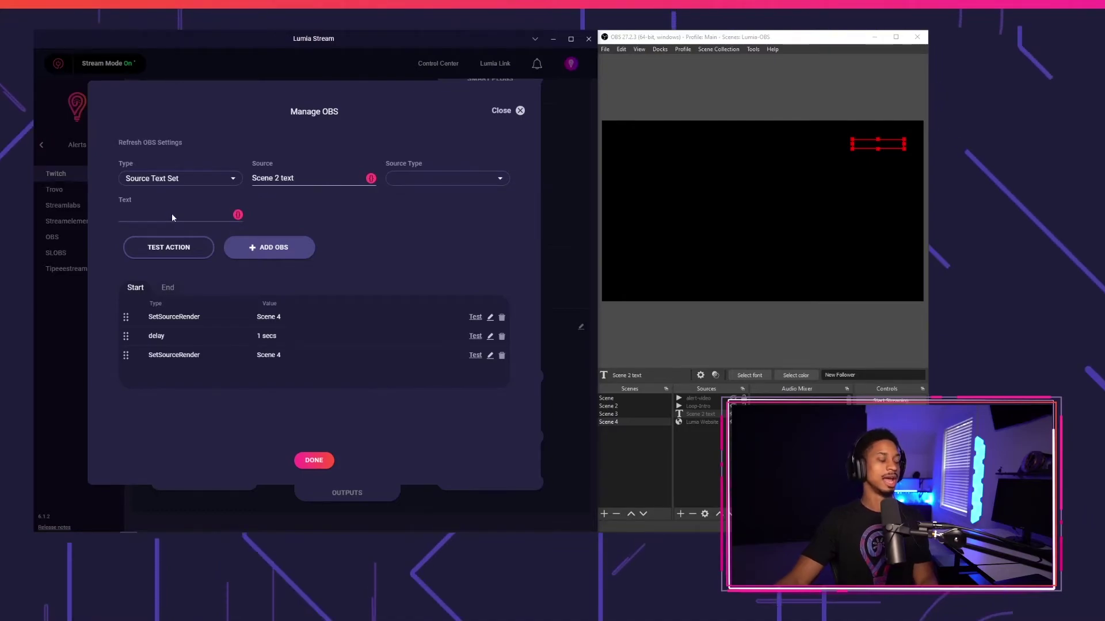
pyautogui.click(239, 216)
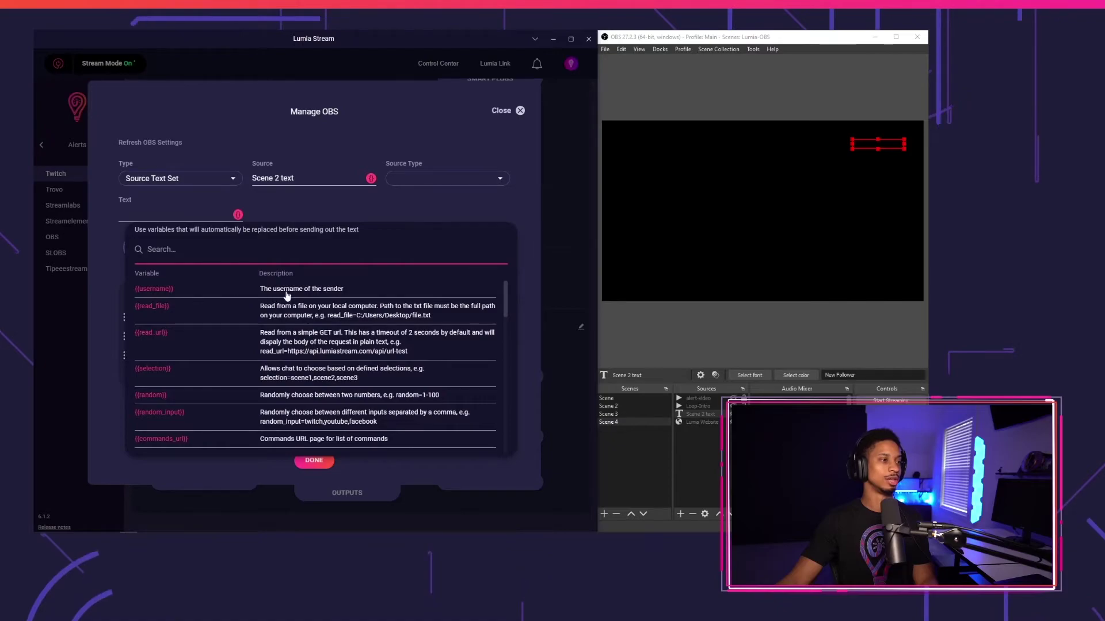
pyautogui.click(163, 290)
pyautogui.click(276, 209)
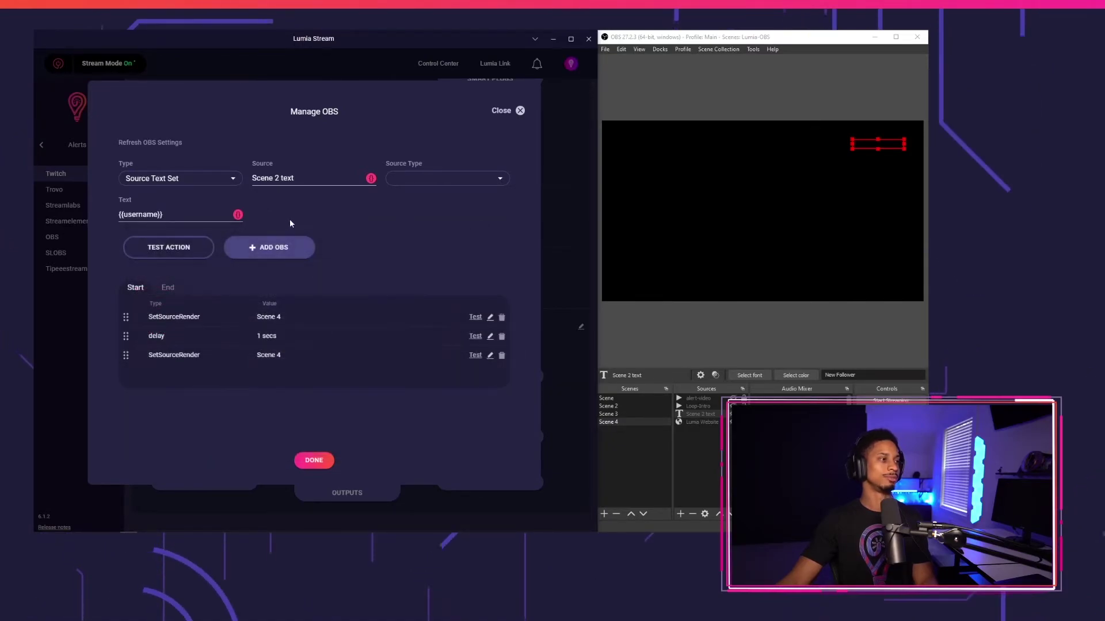
pyautogui.click(279, 249)
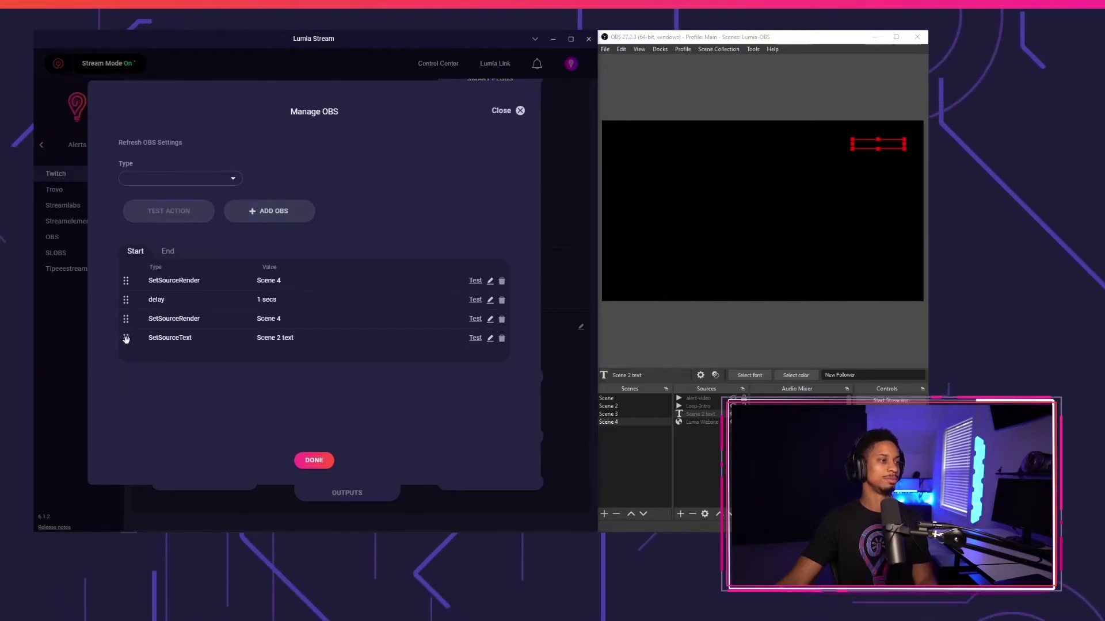
# Step: Move the SetSourceText action above the last SetSourceRender start action and test the updated Follower alert
pyautogui.moveTo(126, 339); pyautogui.dragTo(130, 329)
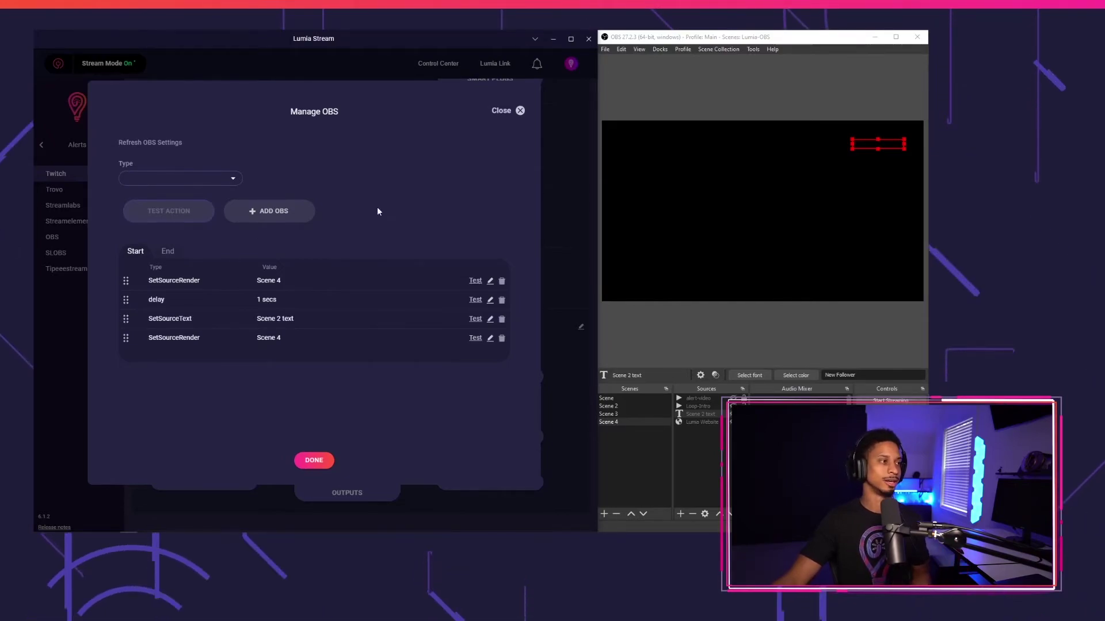
pyautogui.click(315, 460)
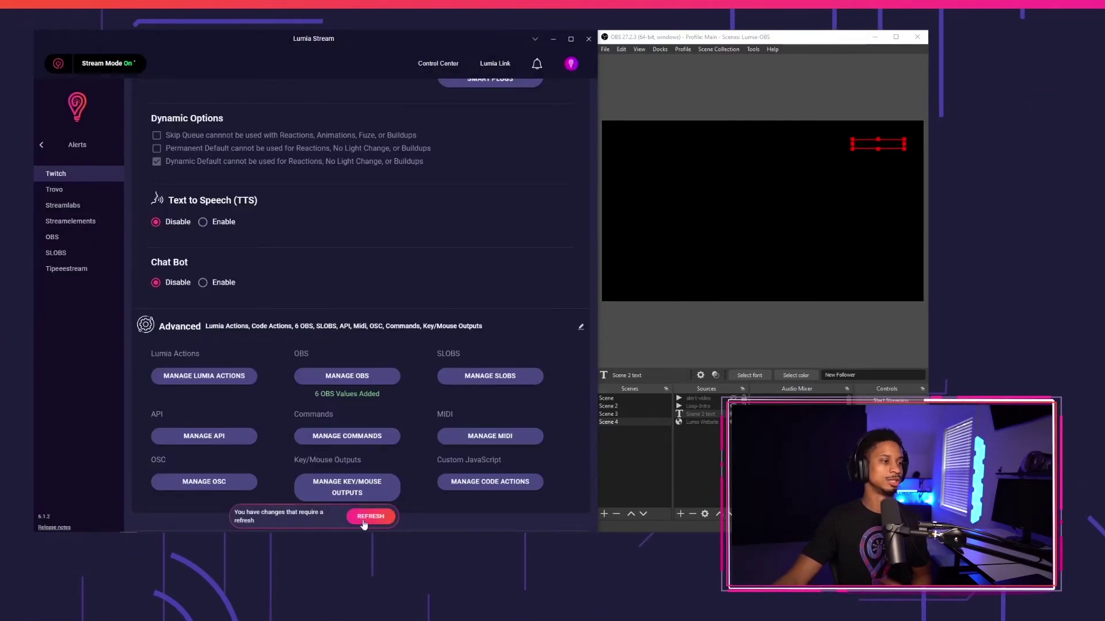
pyautogui.scroll(6, 296, 264)
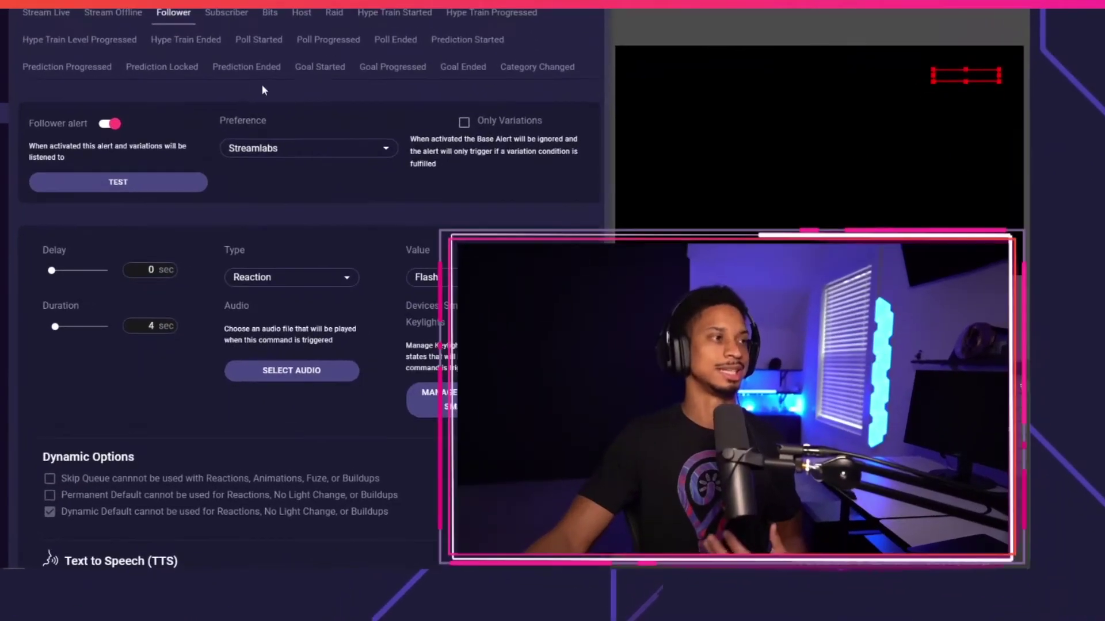
pyautogui.click(134, 185)
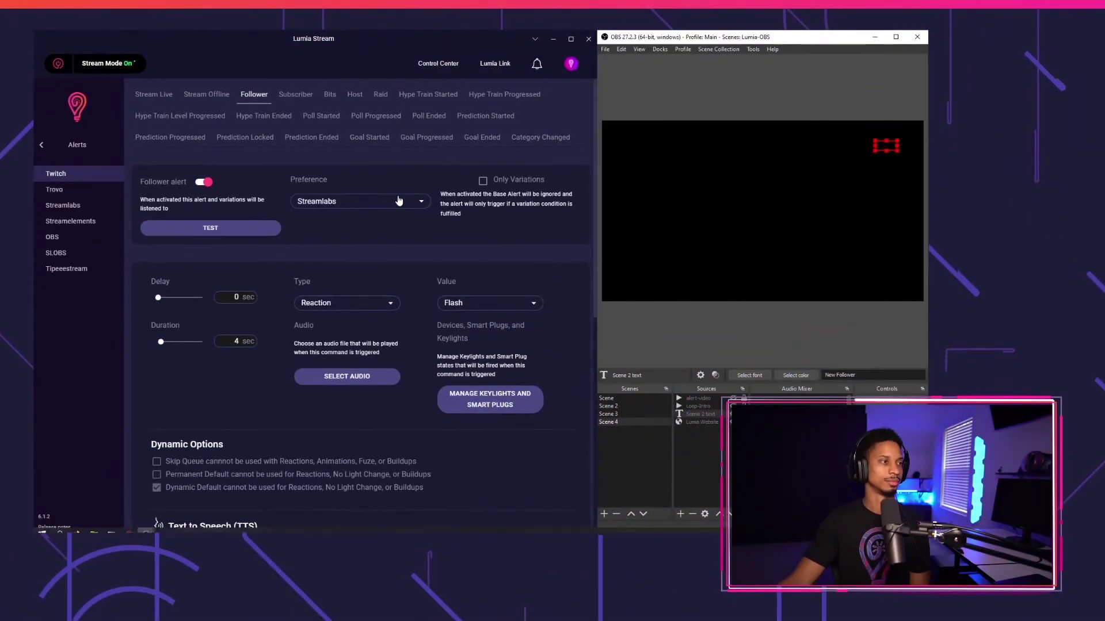
# Step: Set the Follower alert's preference to Twitch, then switch to the browser and follow the LumiaCove channel on Twitch
pyautogui.click(354, 185)
pyautogui.click(371, 201)
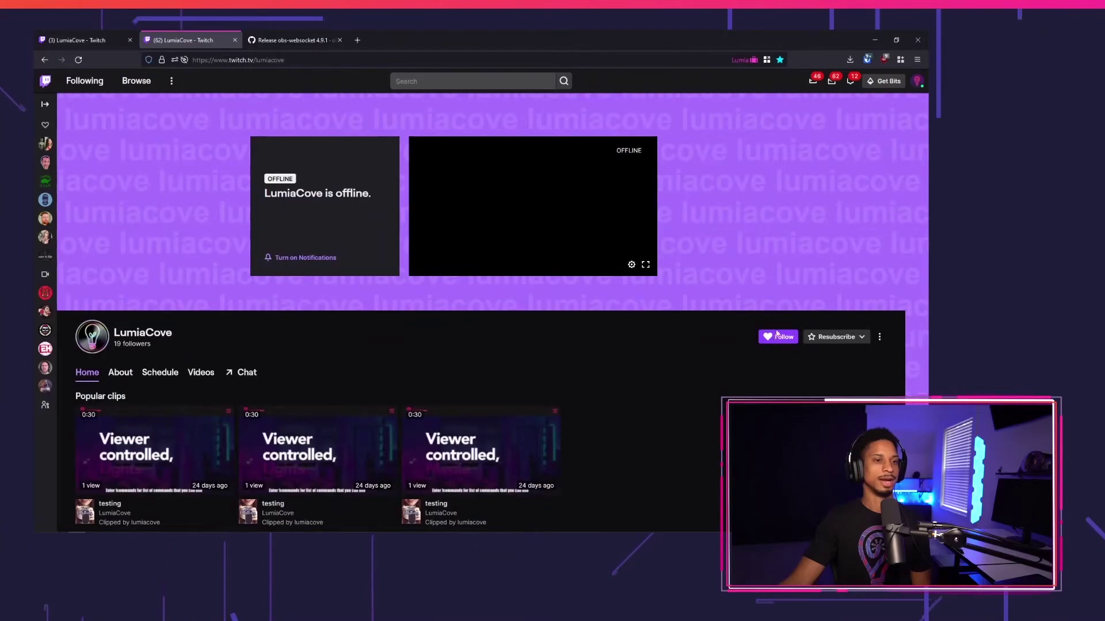
pyautogui.click(778, 337)
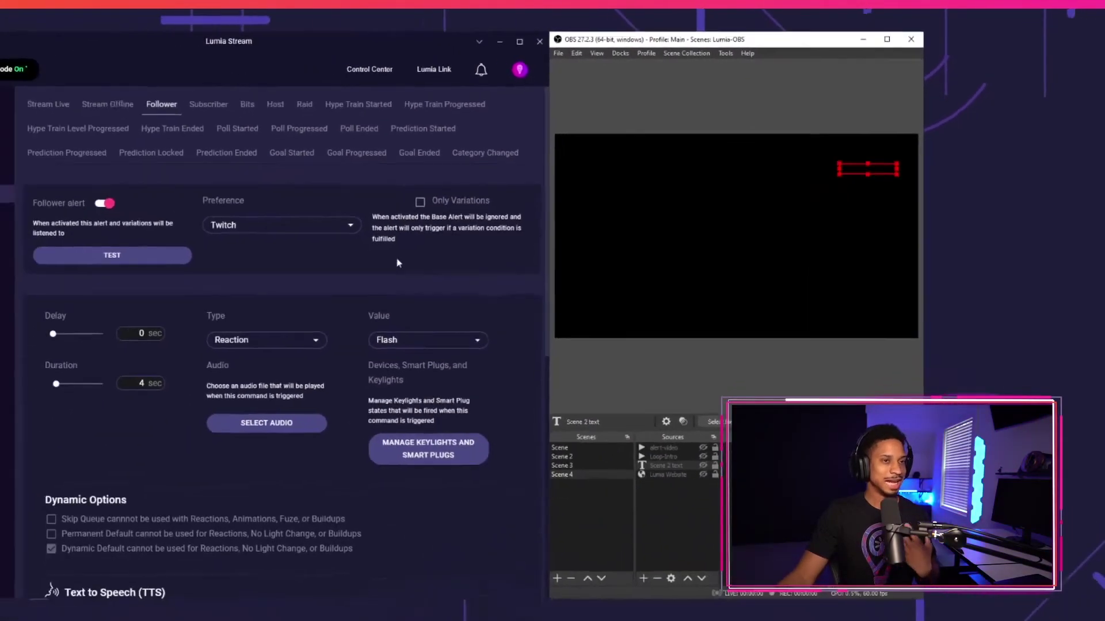
# Step: Change the Follower alert's SetSourceText start action to the text "New Follower from: {{username}}" and save the action
pyautogui.scroll(-4, 438, 207)
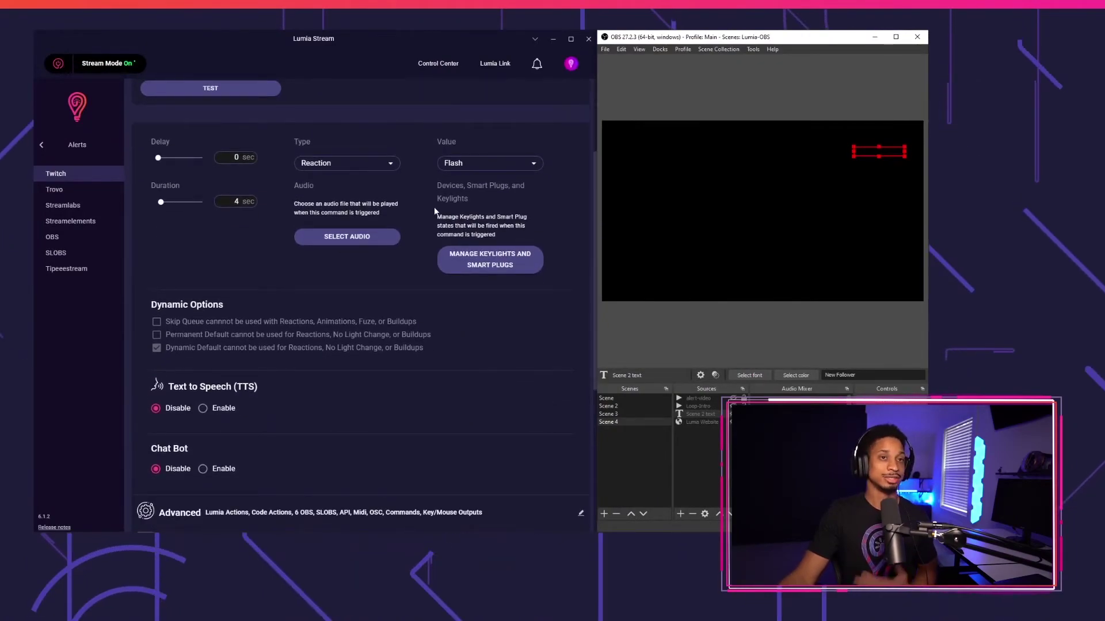
pyautogui.scroll(-5, 433, 206)
pyautogui.click(347, 285)
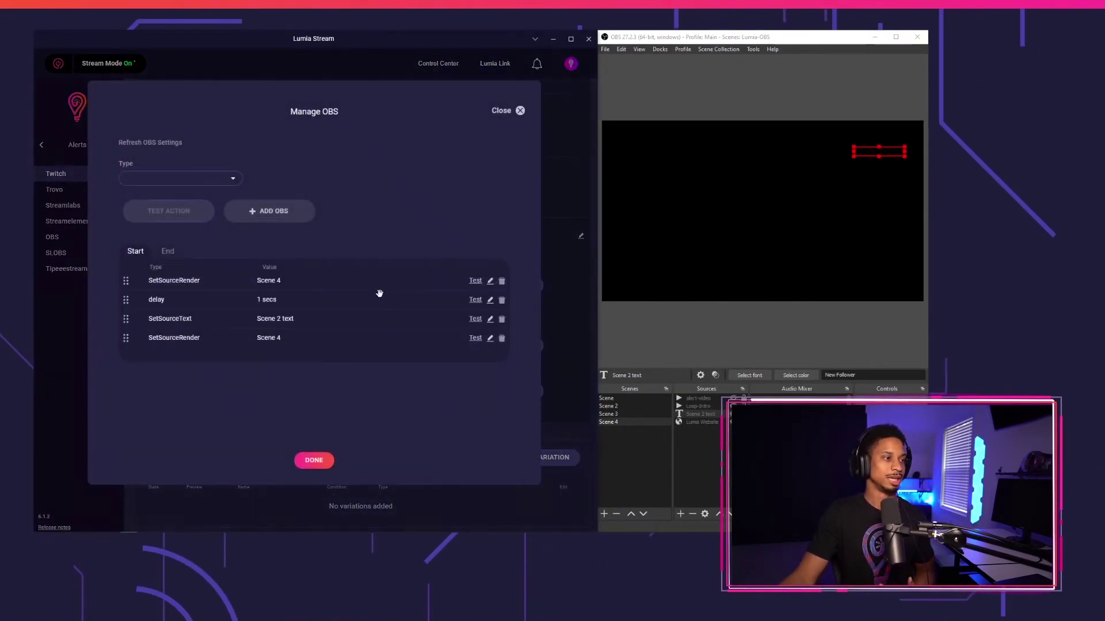
pyautogui.click(490, 338)
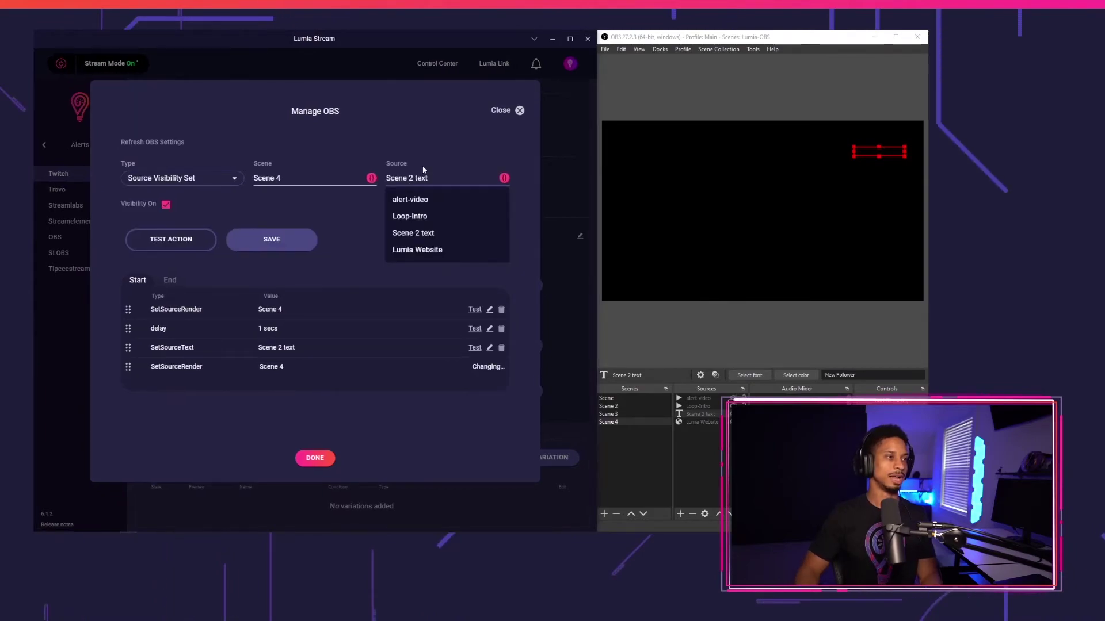
pyautogui.click(490, 348)
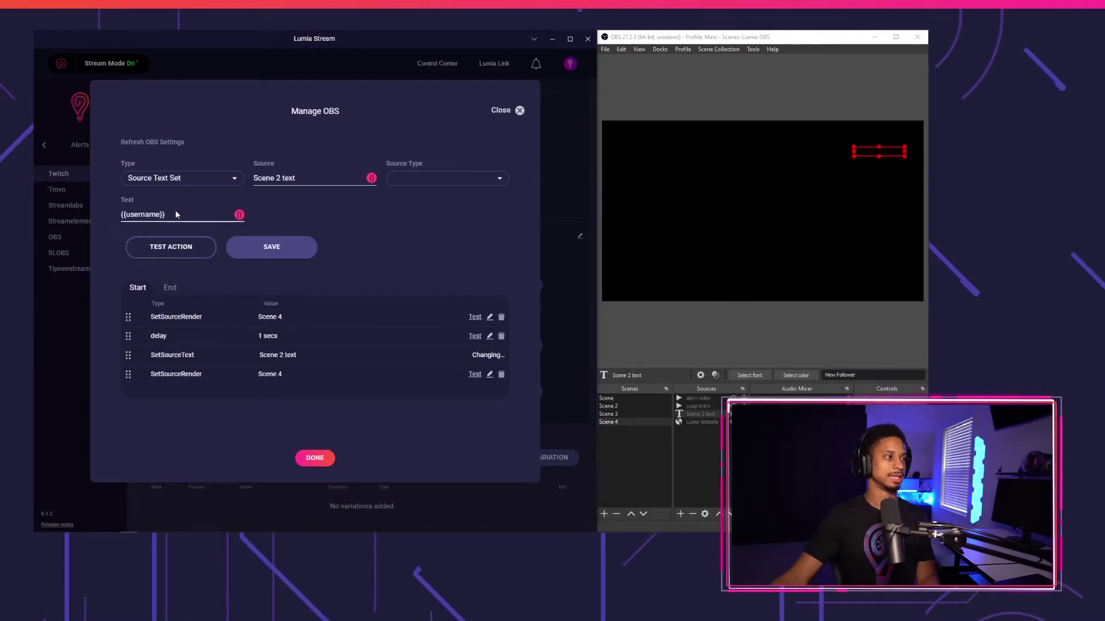
pyautogui.press('Home')
pyautogui.write('New Follower ')
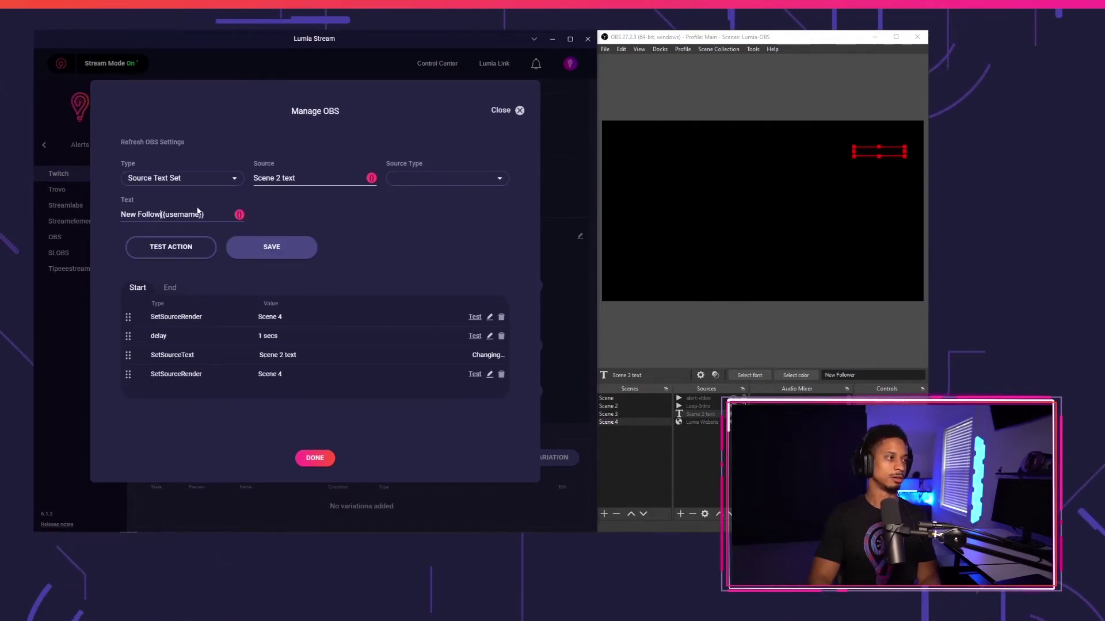
pyautogui.write('from:')
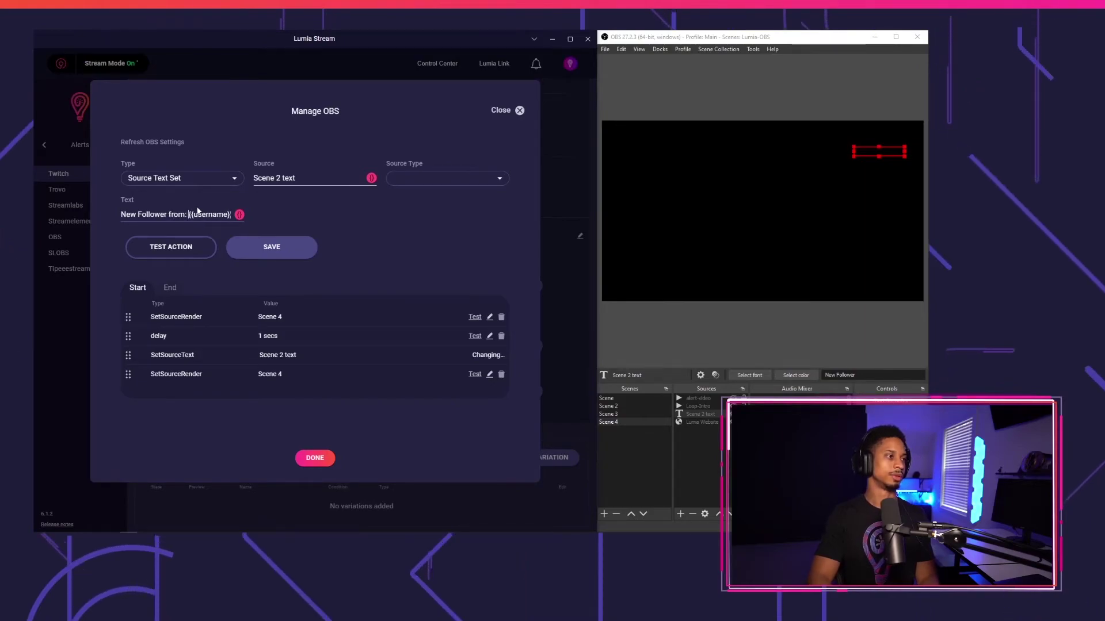
pyautogui.click(203, 257)
pyautogui.click(275, 247)
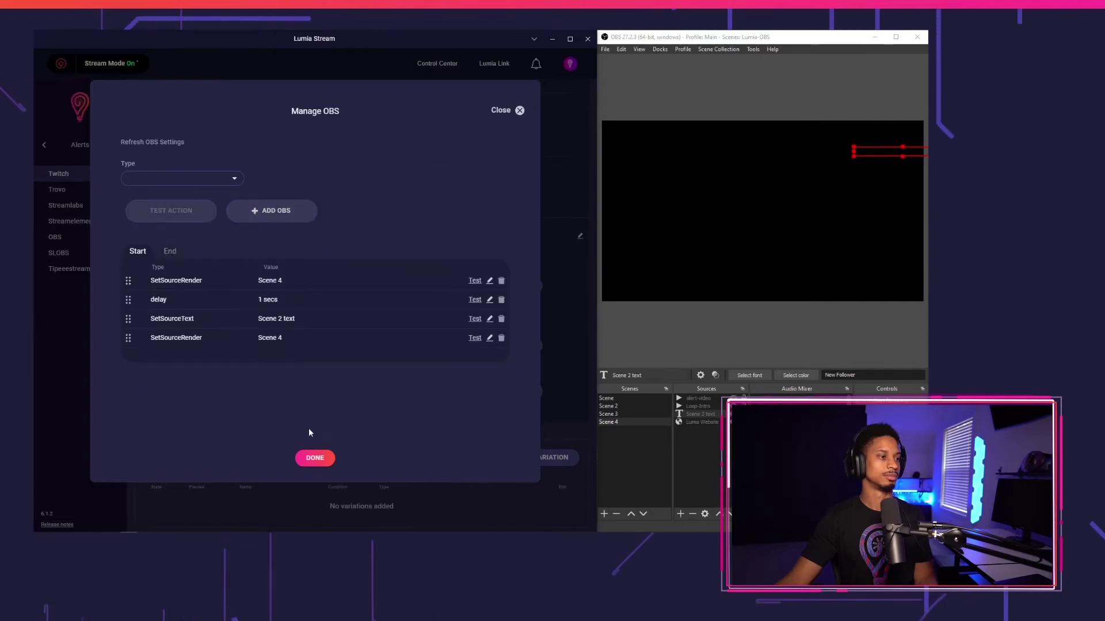
# Step: Save and test the updated Follower alert, and shift Scene 2 text inside the OBS canvas edge so the whole line fits
pyautogui.click(316, 457)
pyautogui.click(370, 511)
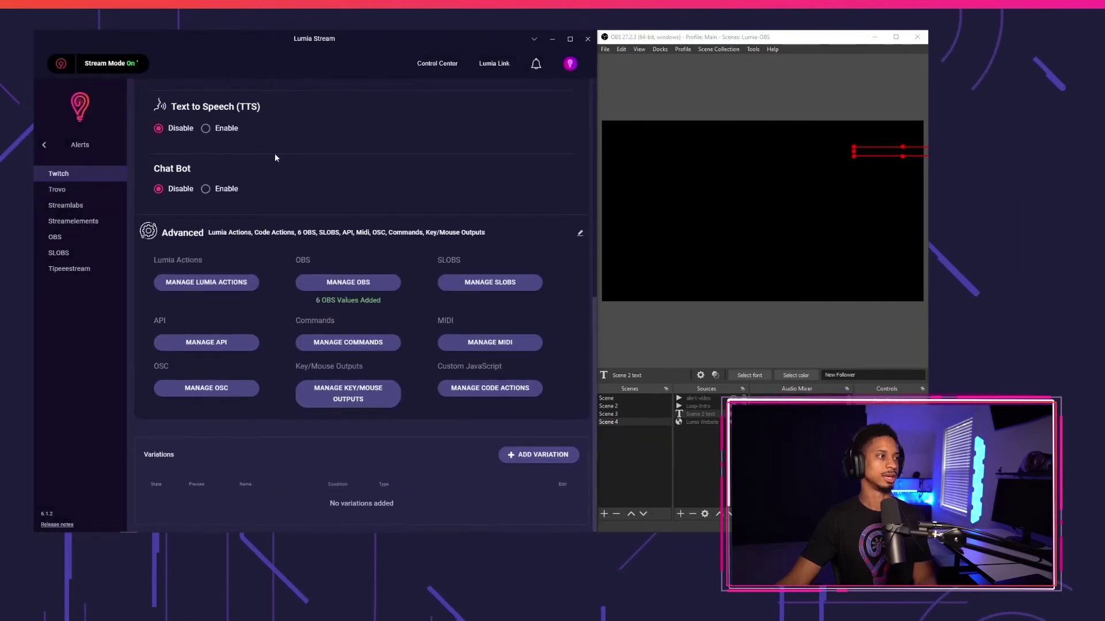
pyautogui.scroll(6, 259, 185)
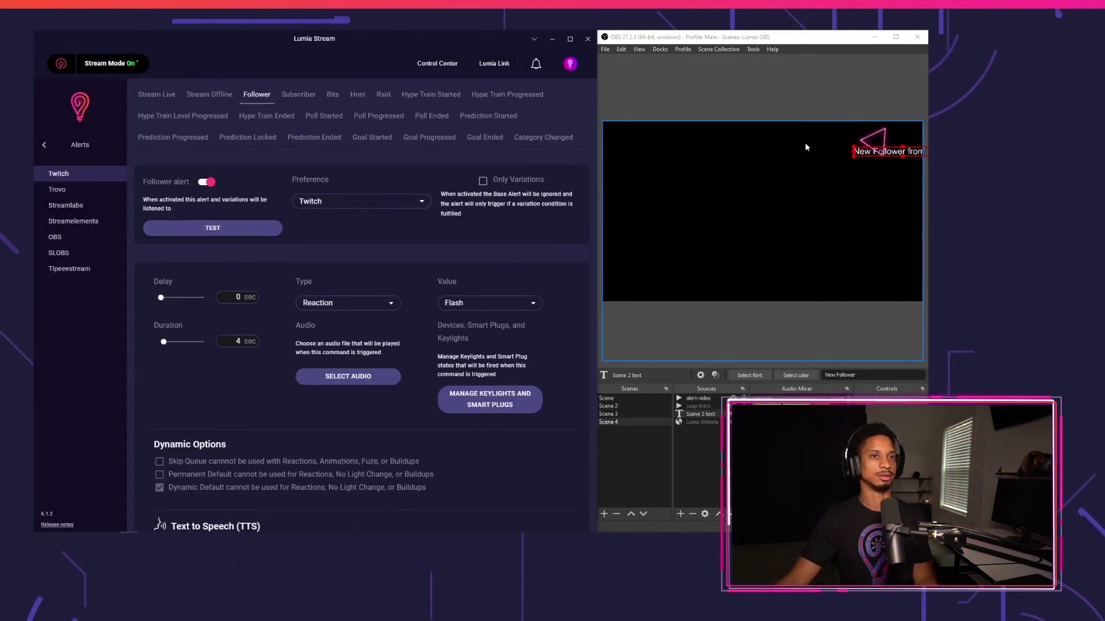
pyautogui.click(887, 154)
pyautogui.click(493, 269)
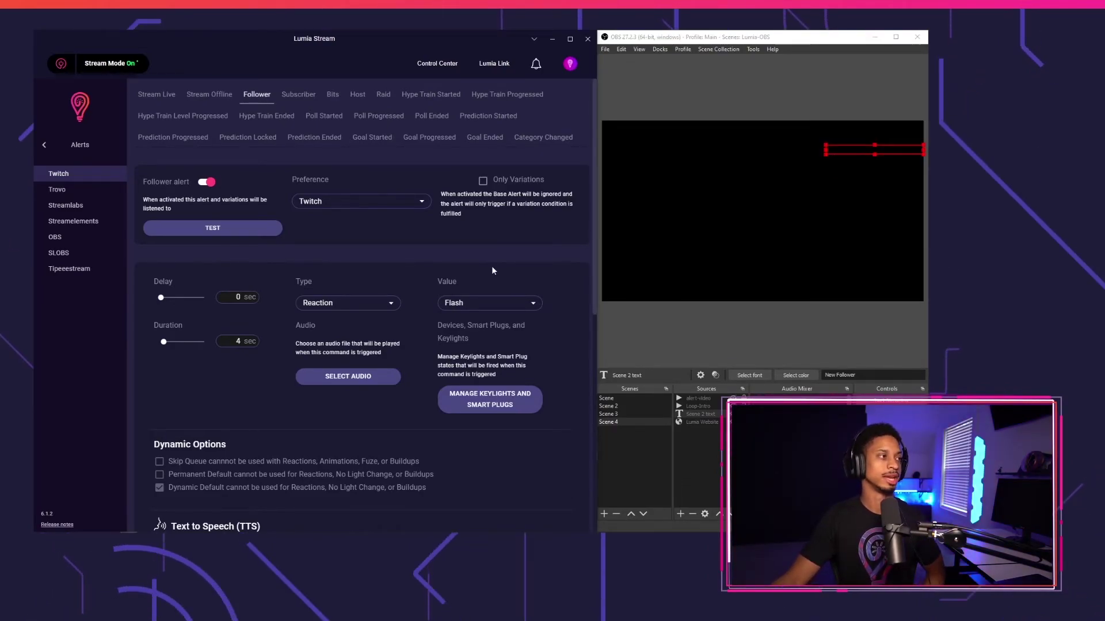
# Step: Review the OBS action types available for the Follower alert and examine the sample JSON of Send Raw OBS JSON Data
pyautogui.scroll(-6, 439, 278)
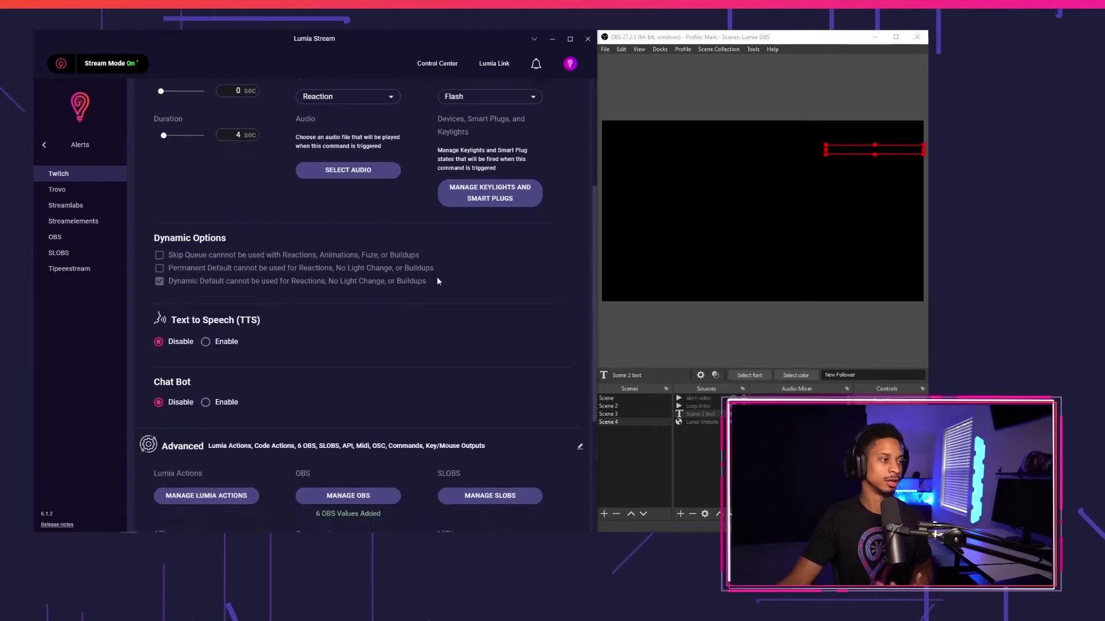
pyautogui.click(360, 330)
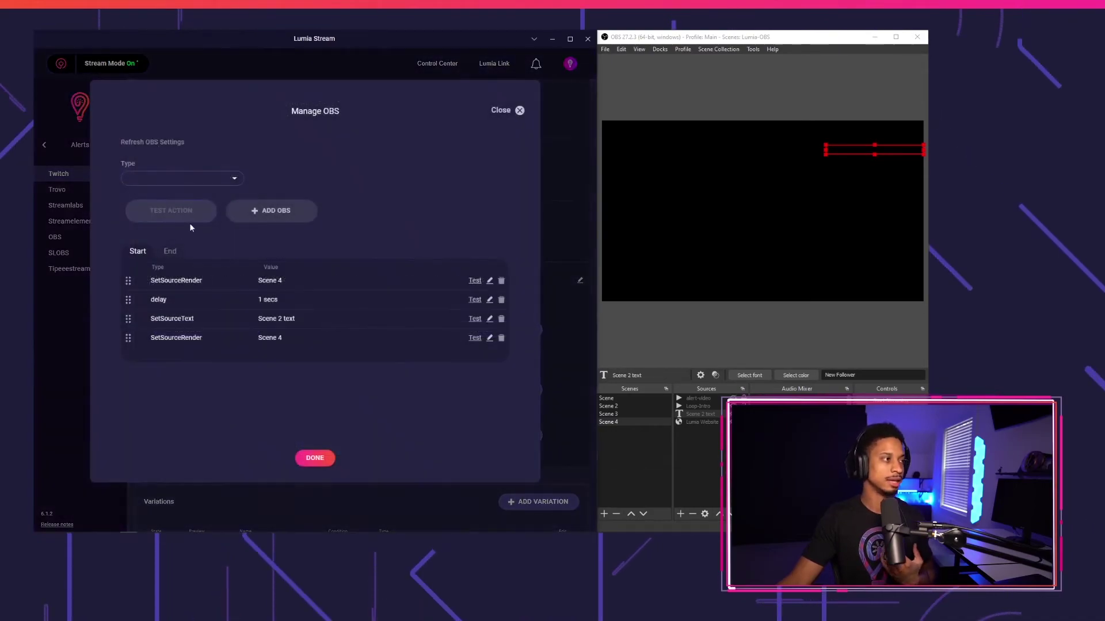
pyautogui.click(186, 180)
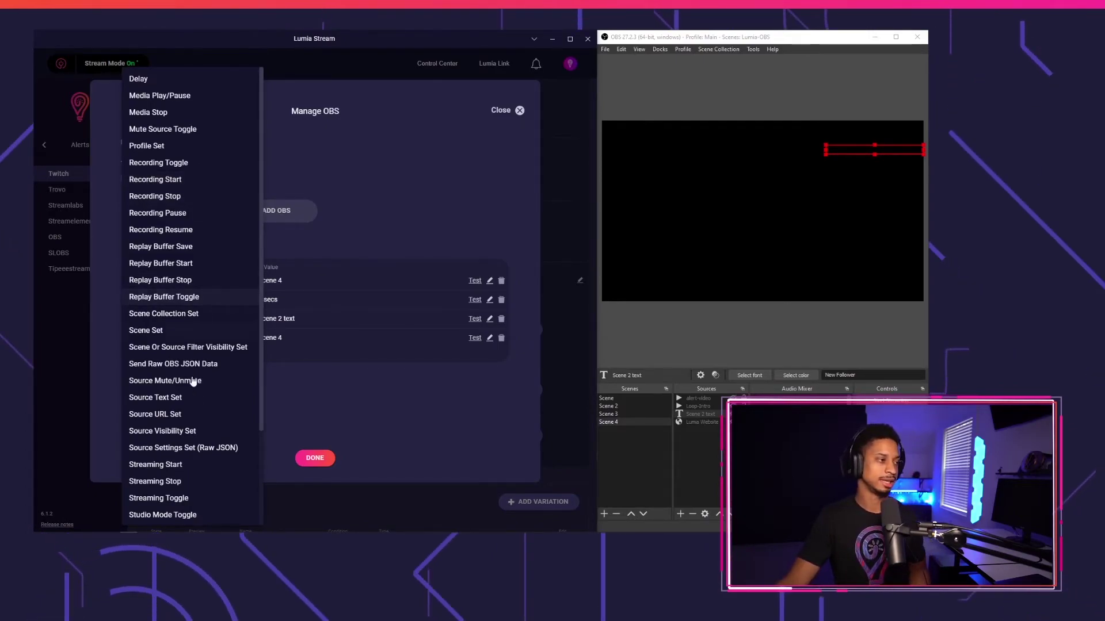
pyautogui.scroll(-2, 222, 353)
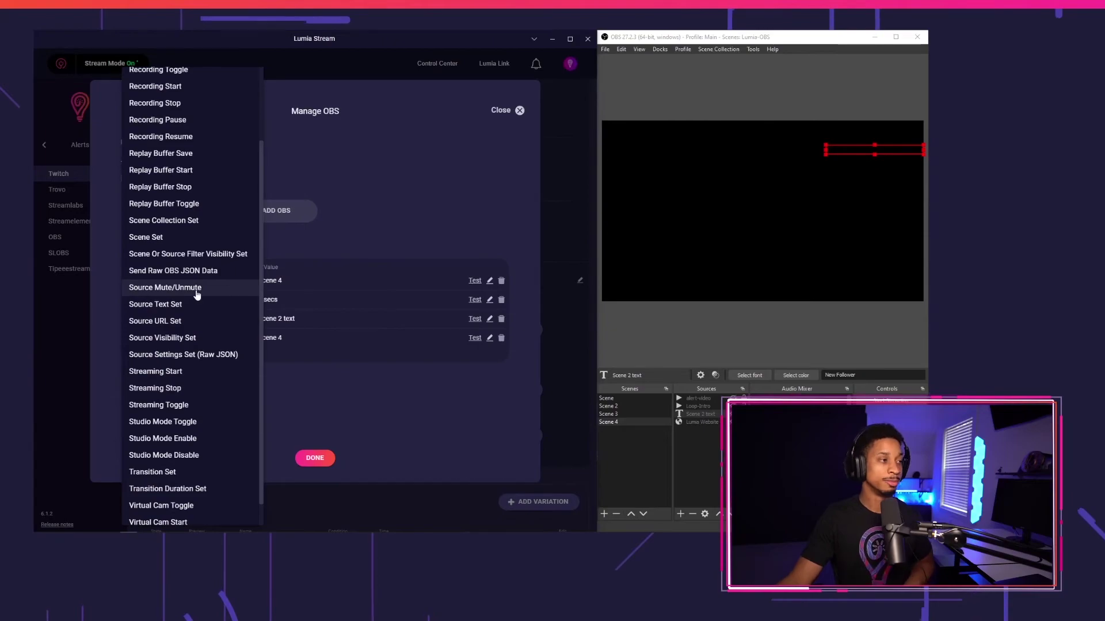
pyautogui.scroll(-1, 198, 288)
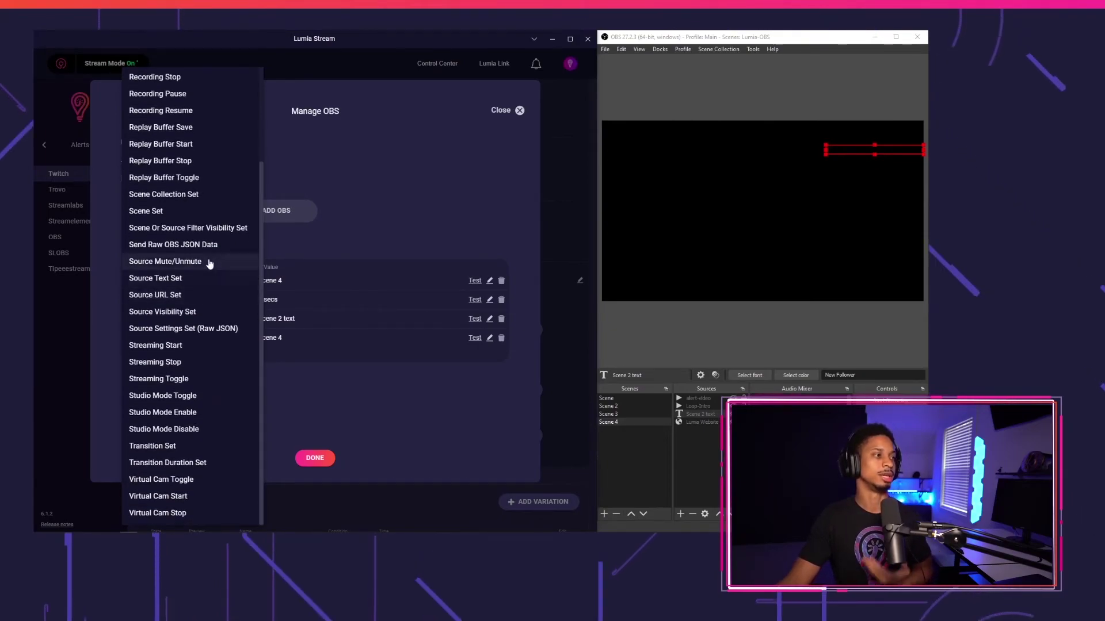
pyautogui.click(207, 245)
pyautogui.moveTo(278, 282); pyautogui.dragTo(101, 208)
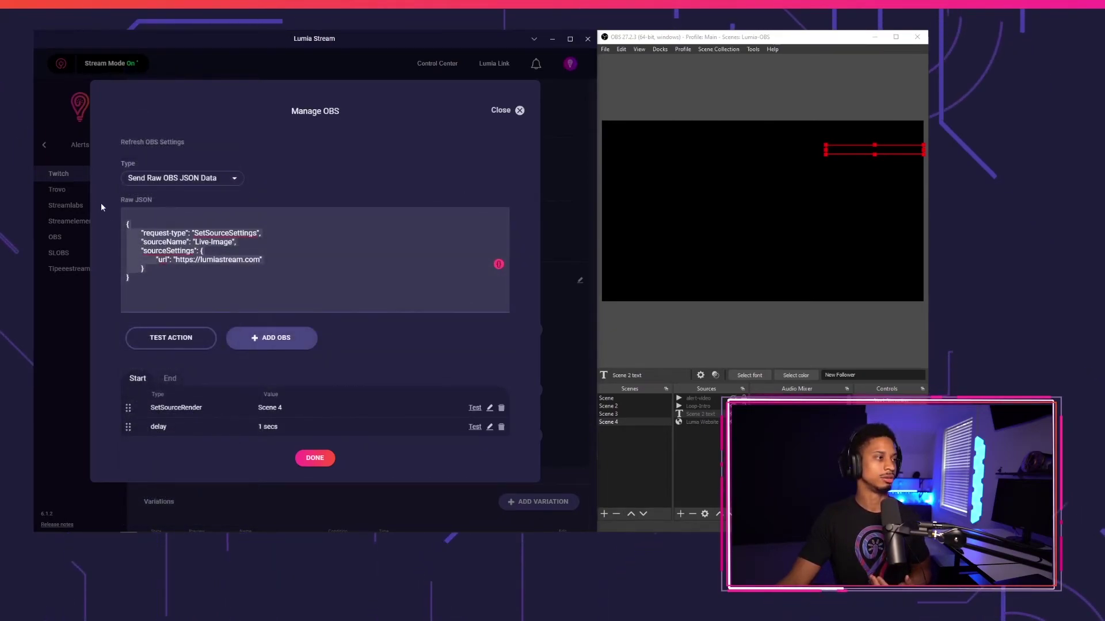
pyautogui.click(220, 246)
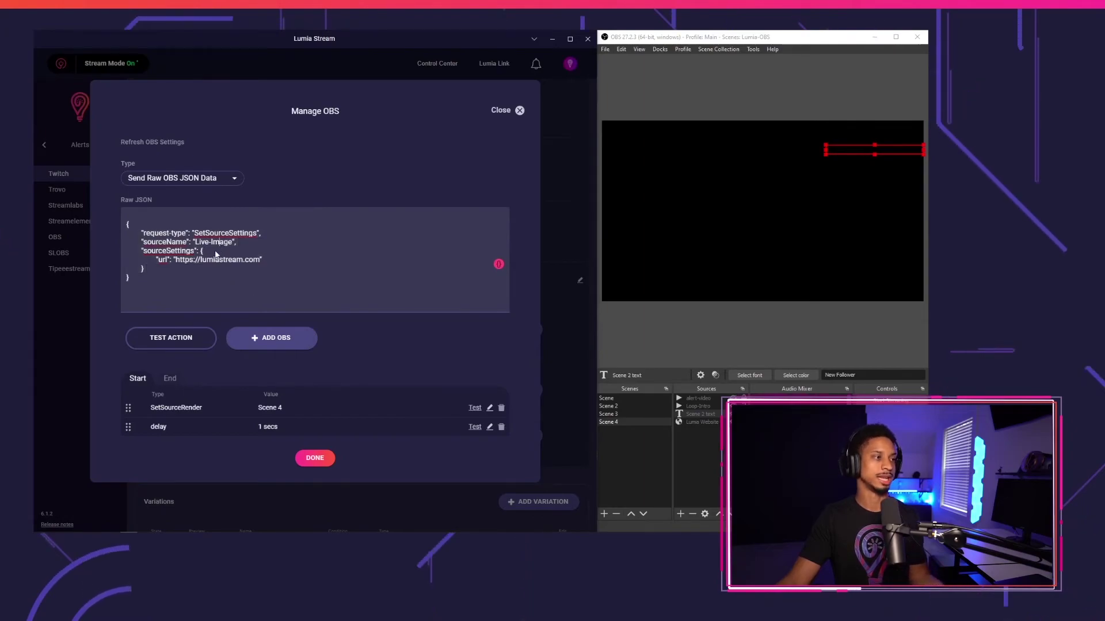